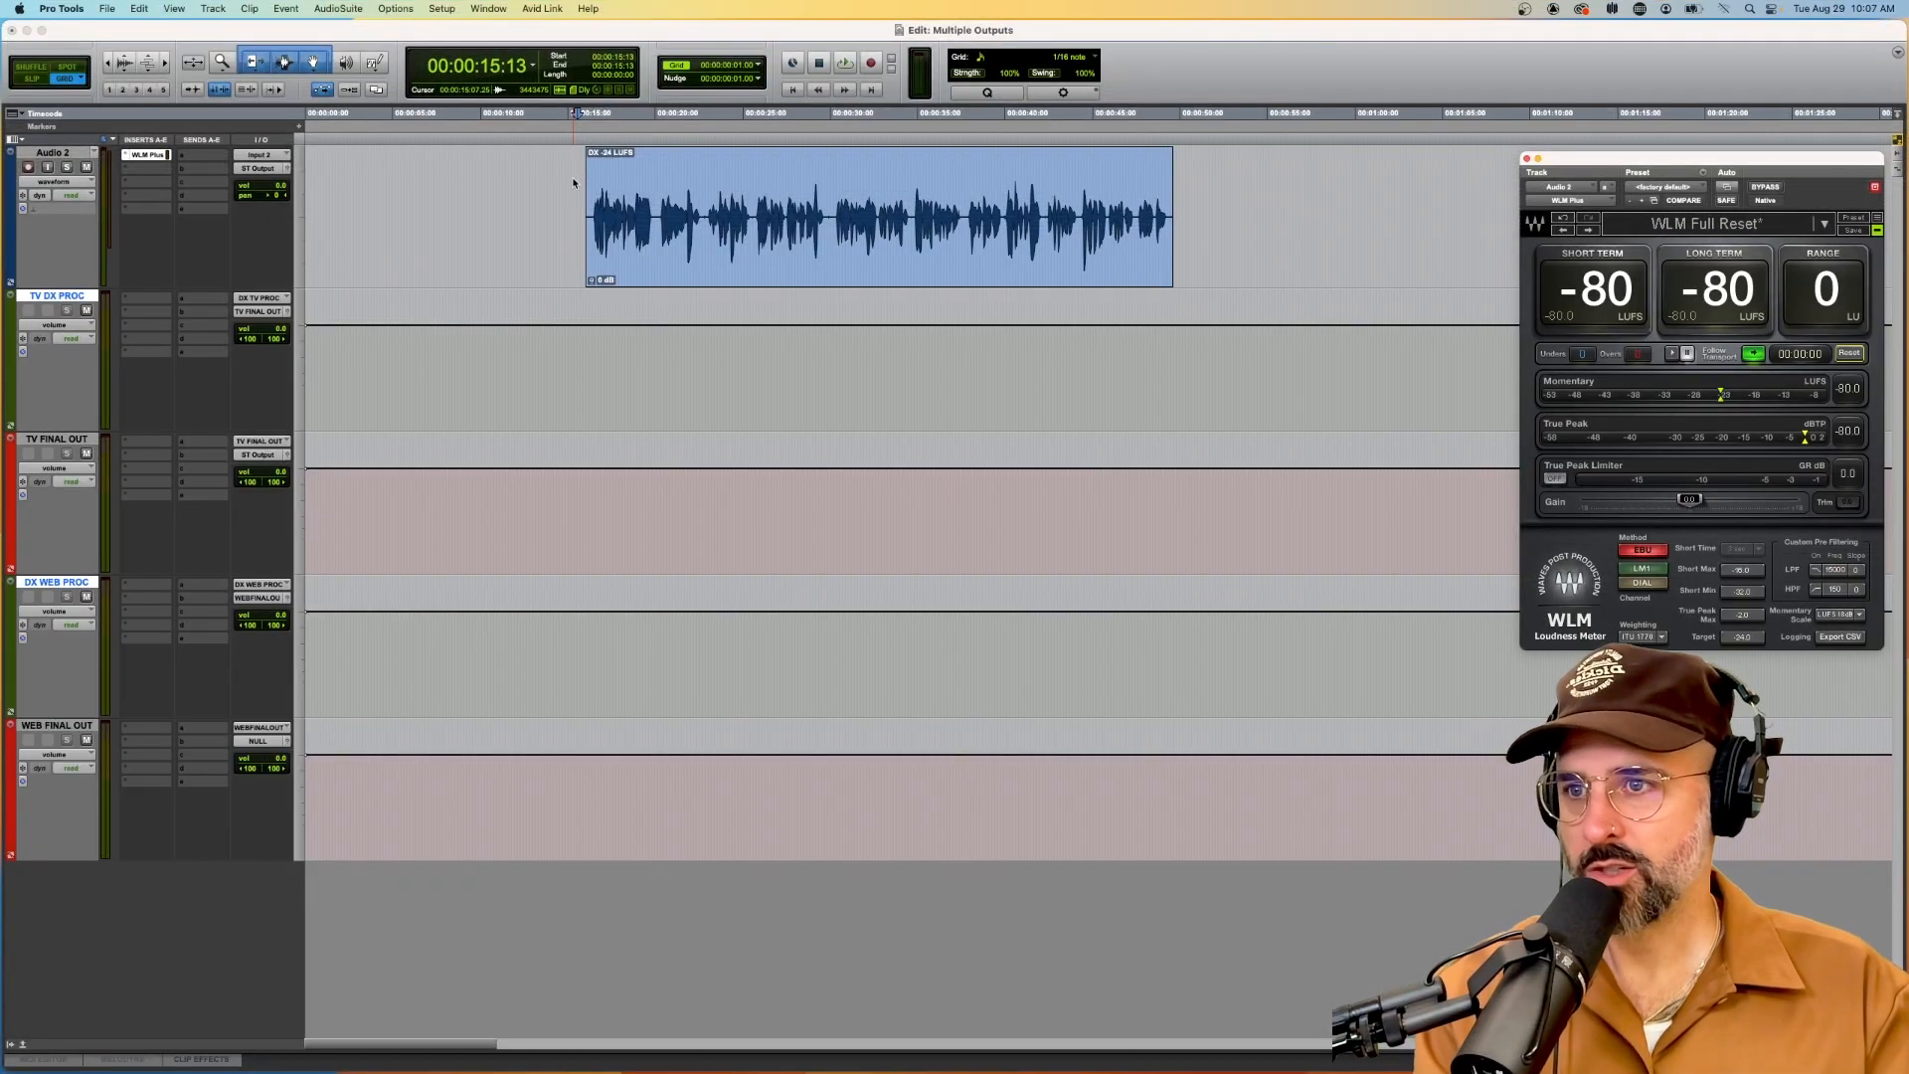
Play the dialogue clip on the Audio 2 track to measure its loudness with WLM Plus
key(space)
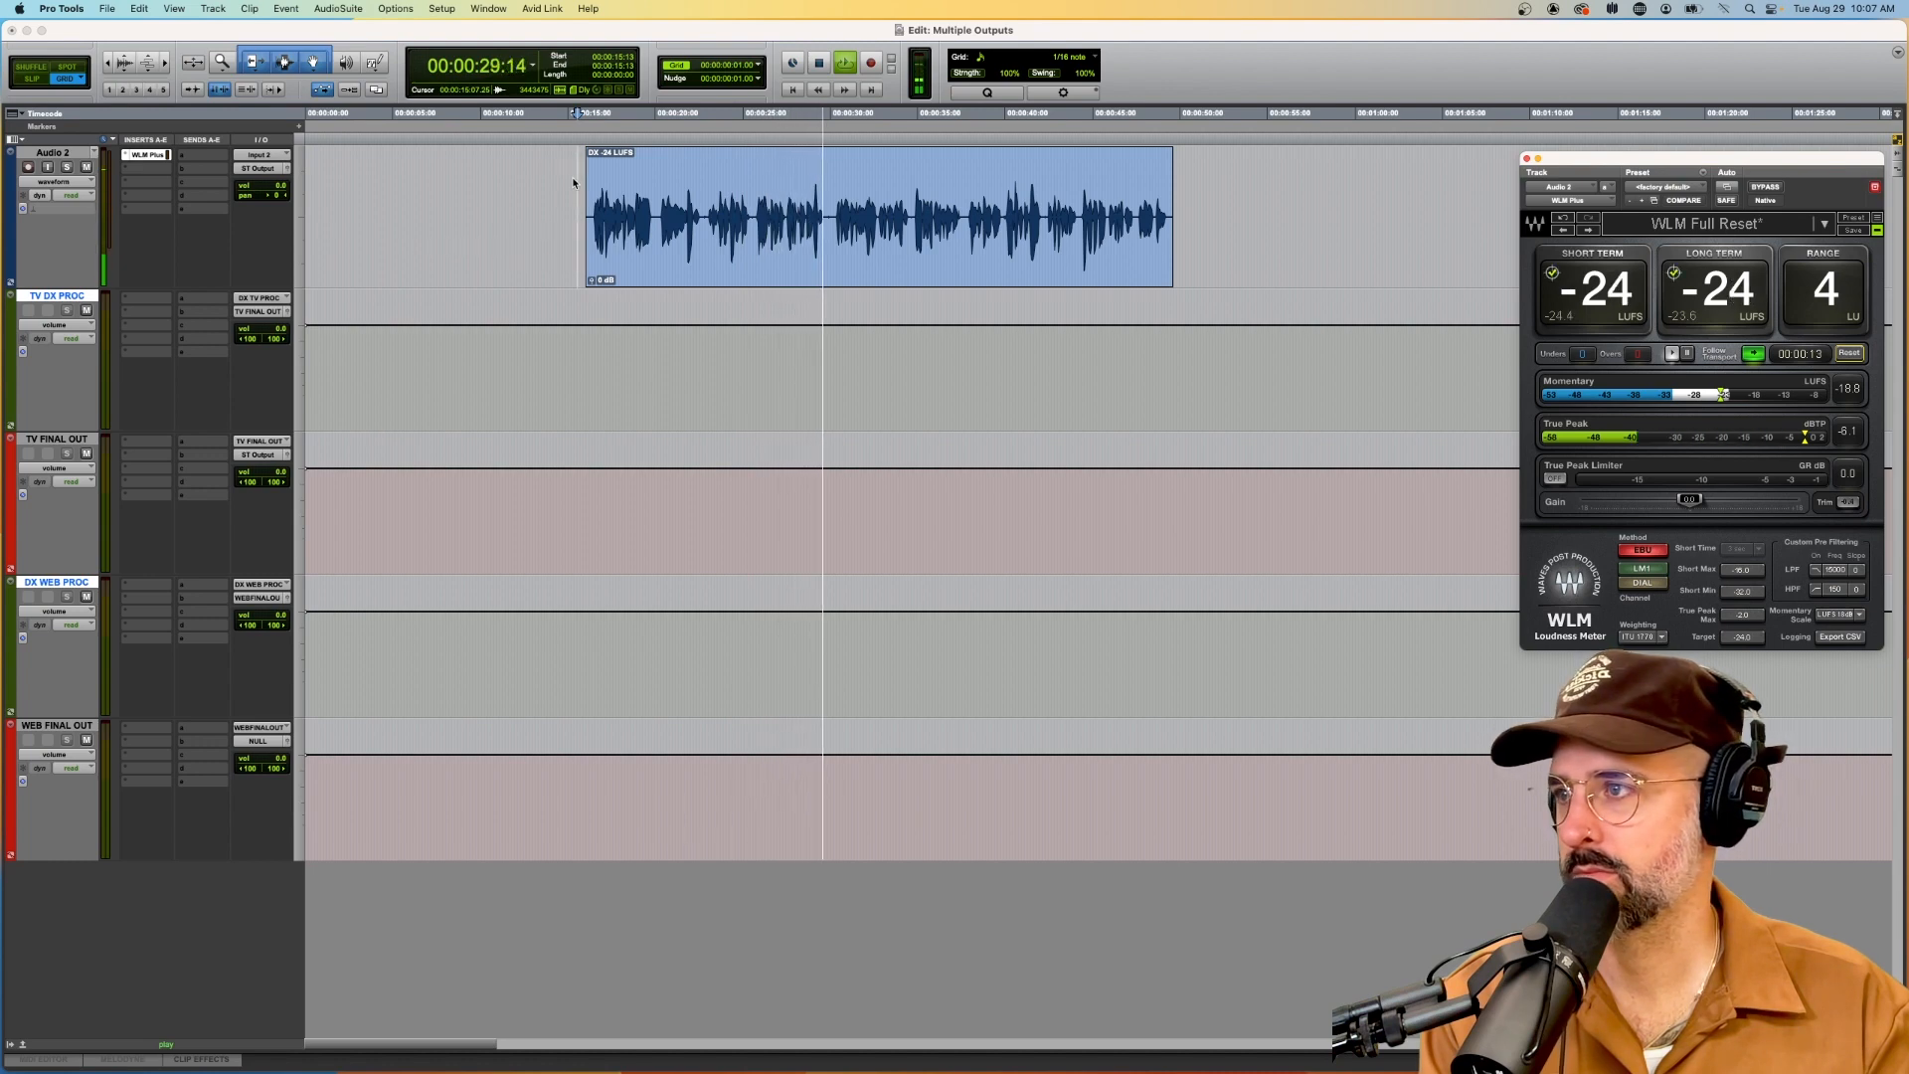
key(space)
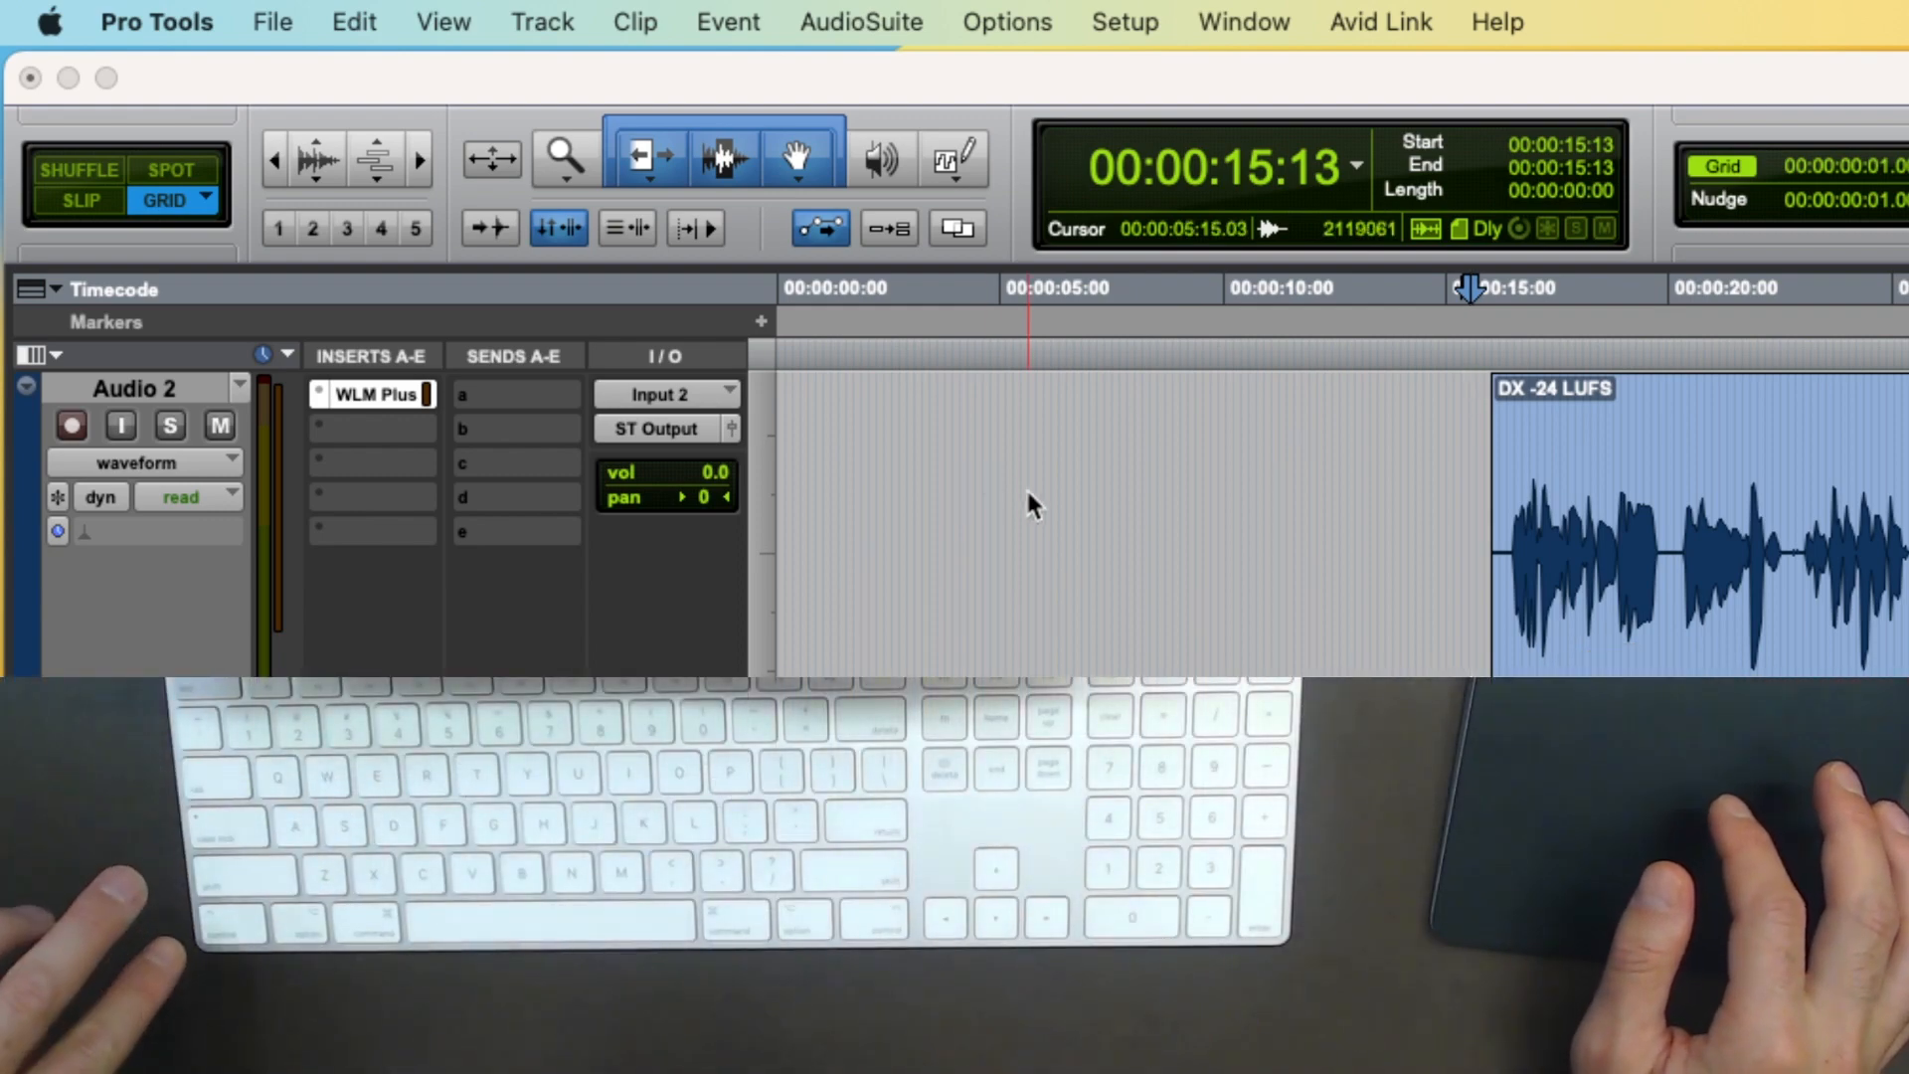
Add the DX TV PROC (Stereo) and DX WEB PROC (Stereo) buses as additional outputs of the Audio 2 track
key(ctrl)
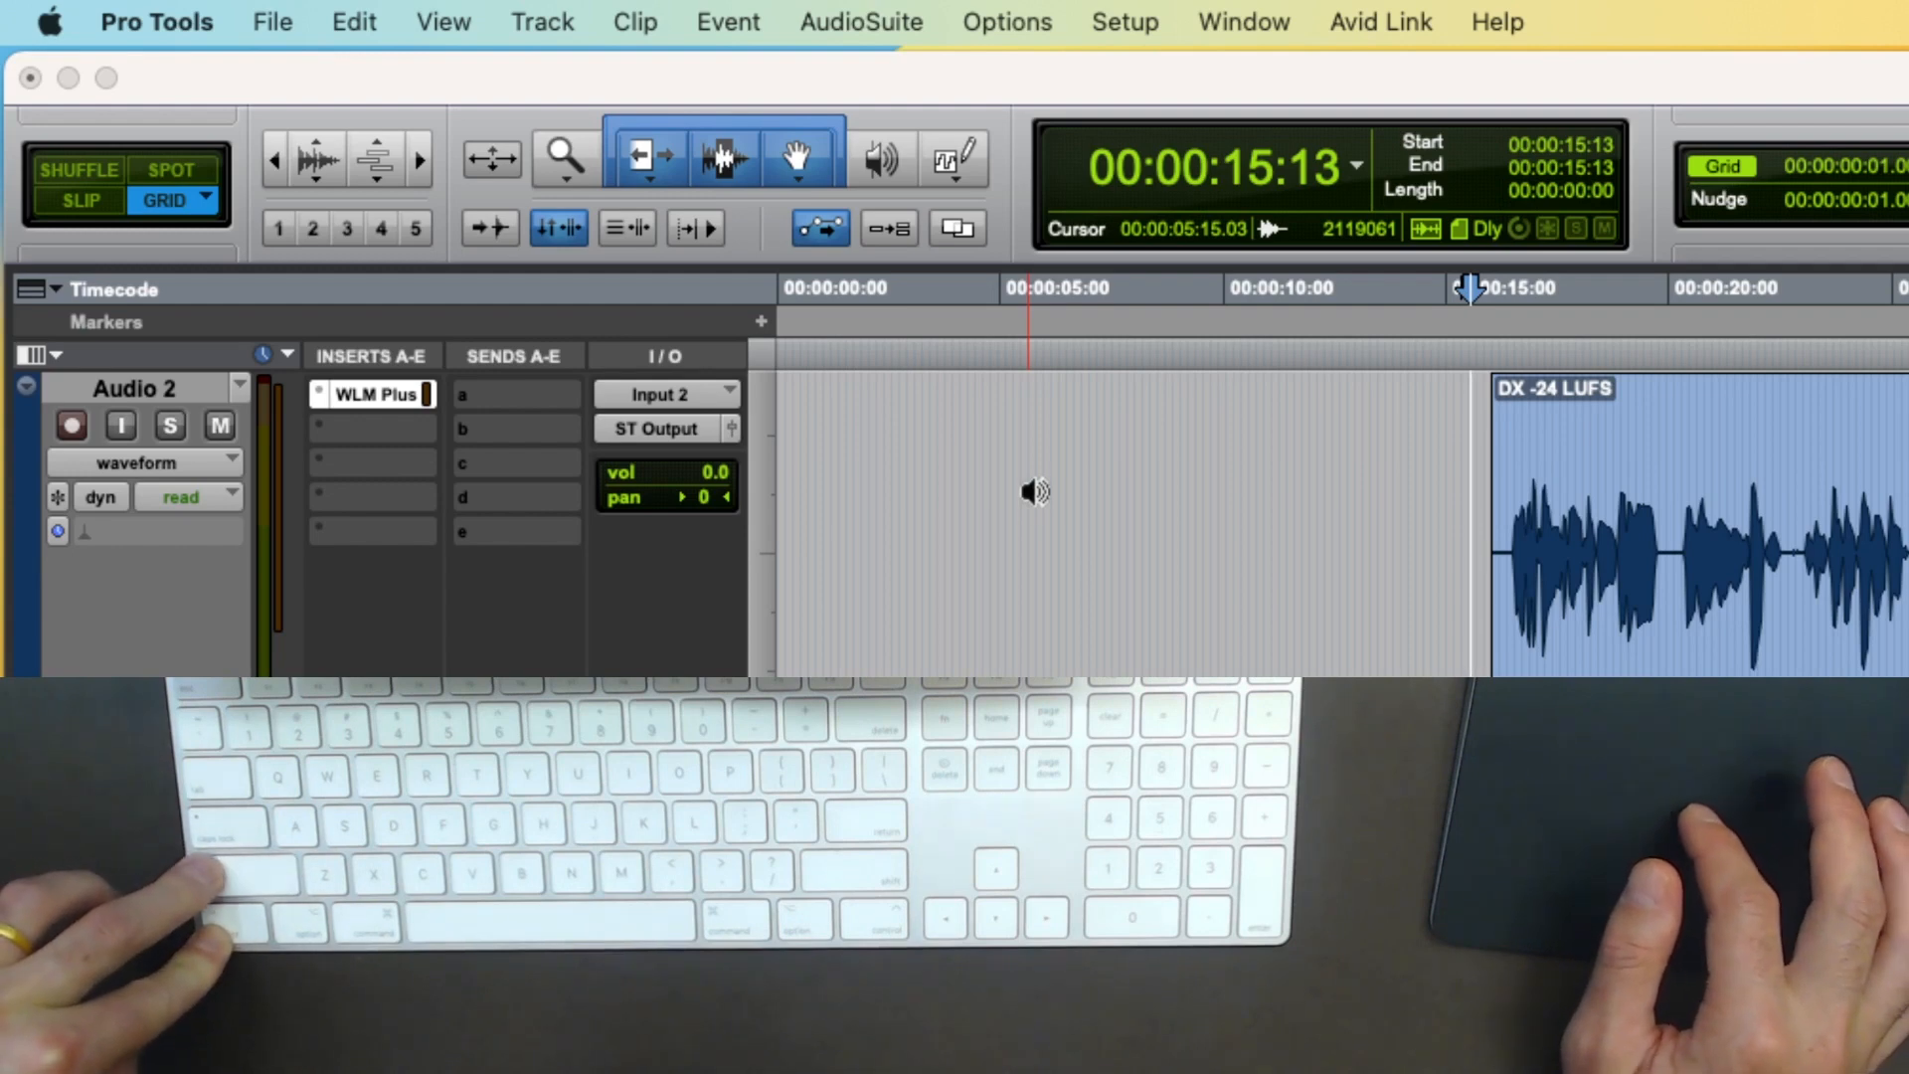
click(664, 424)
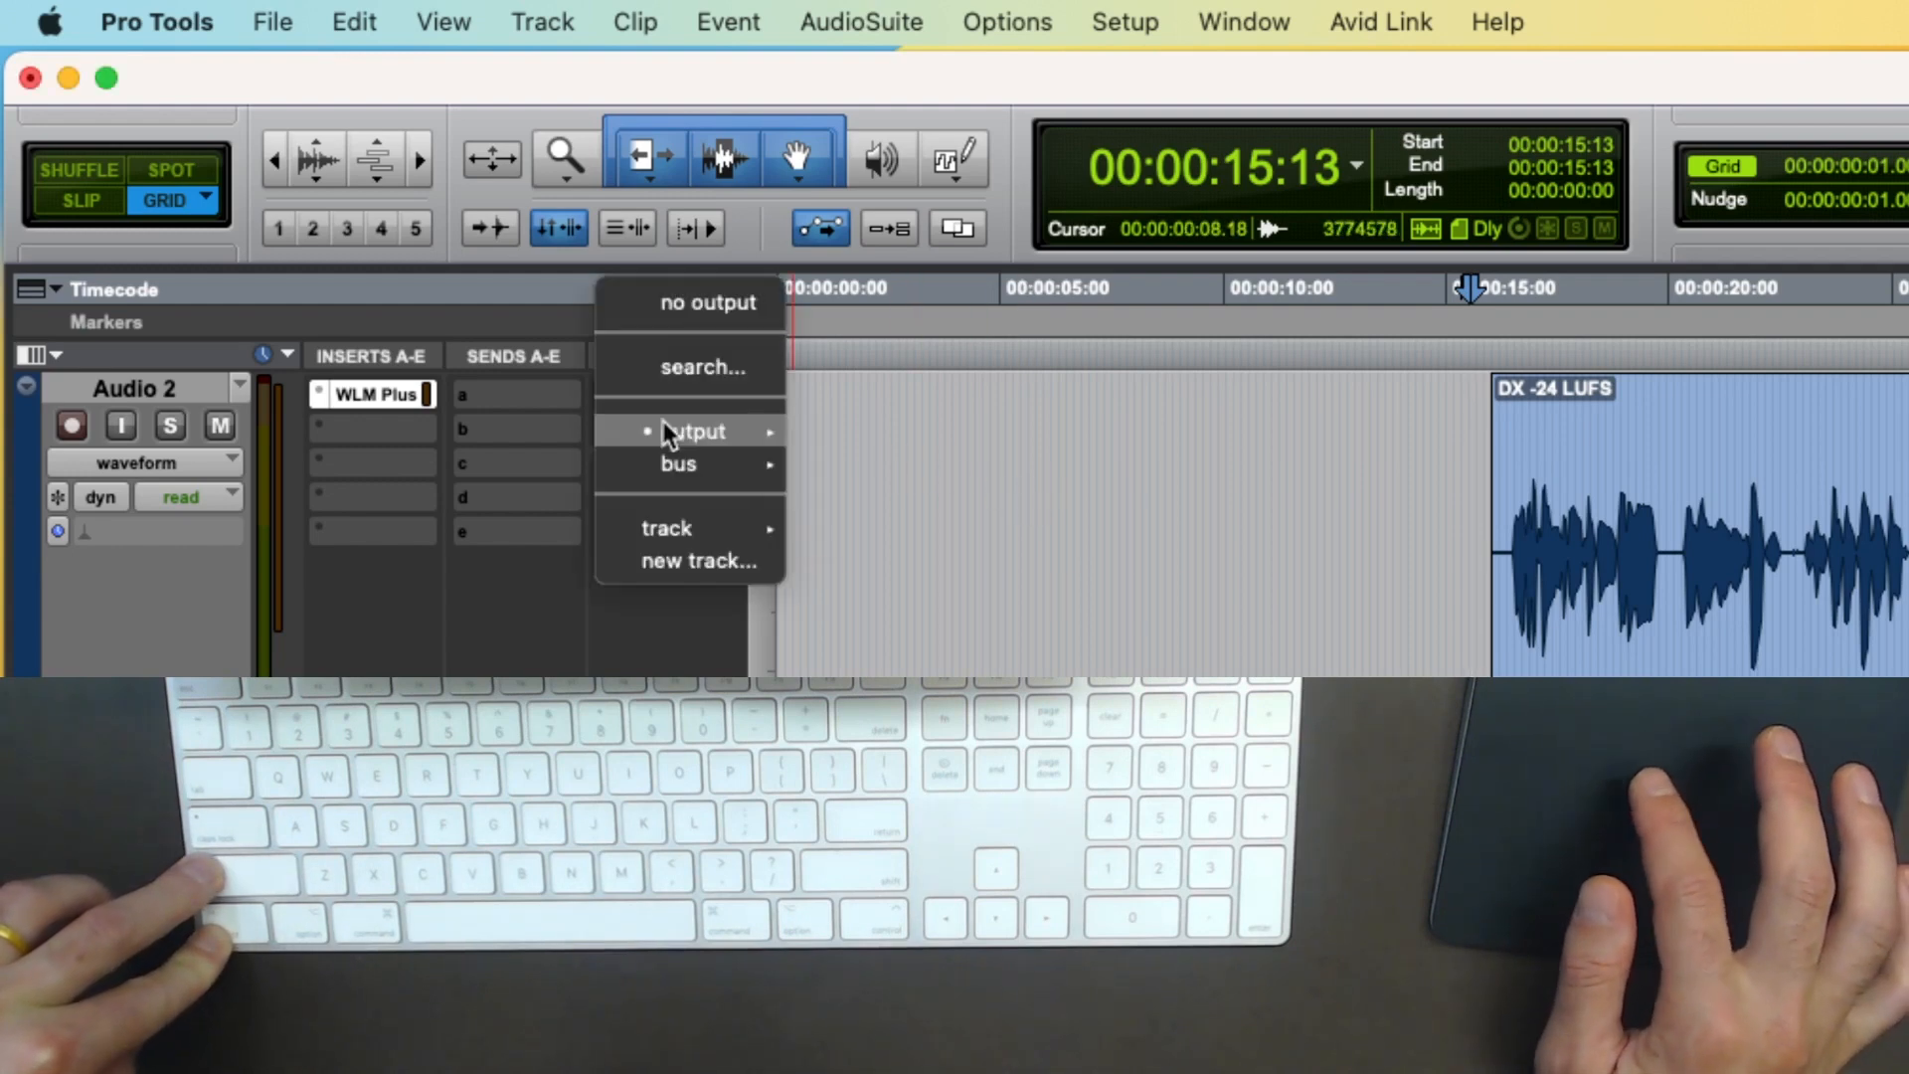
mouse_move(664, 424)
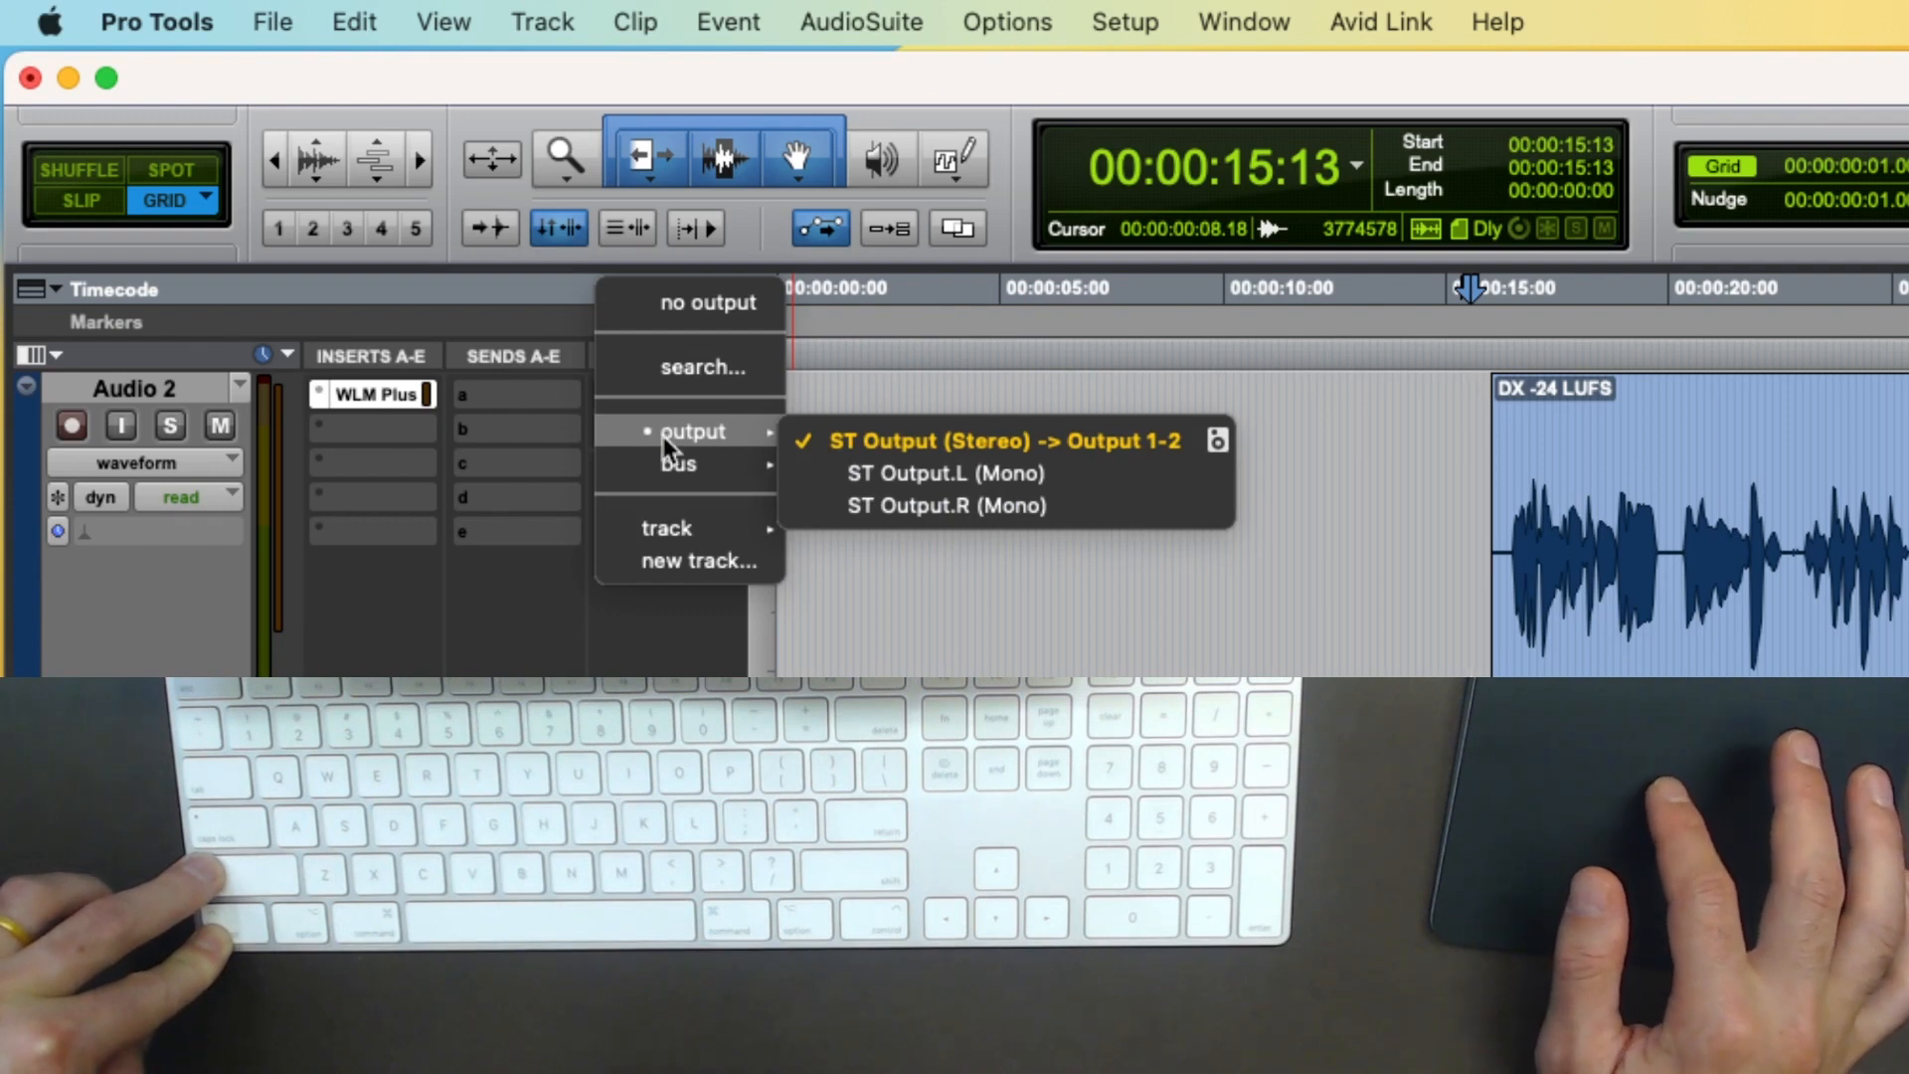
mouse_move(673, 459)
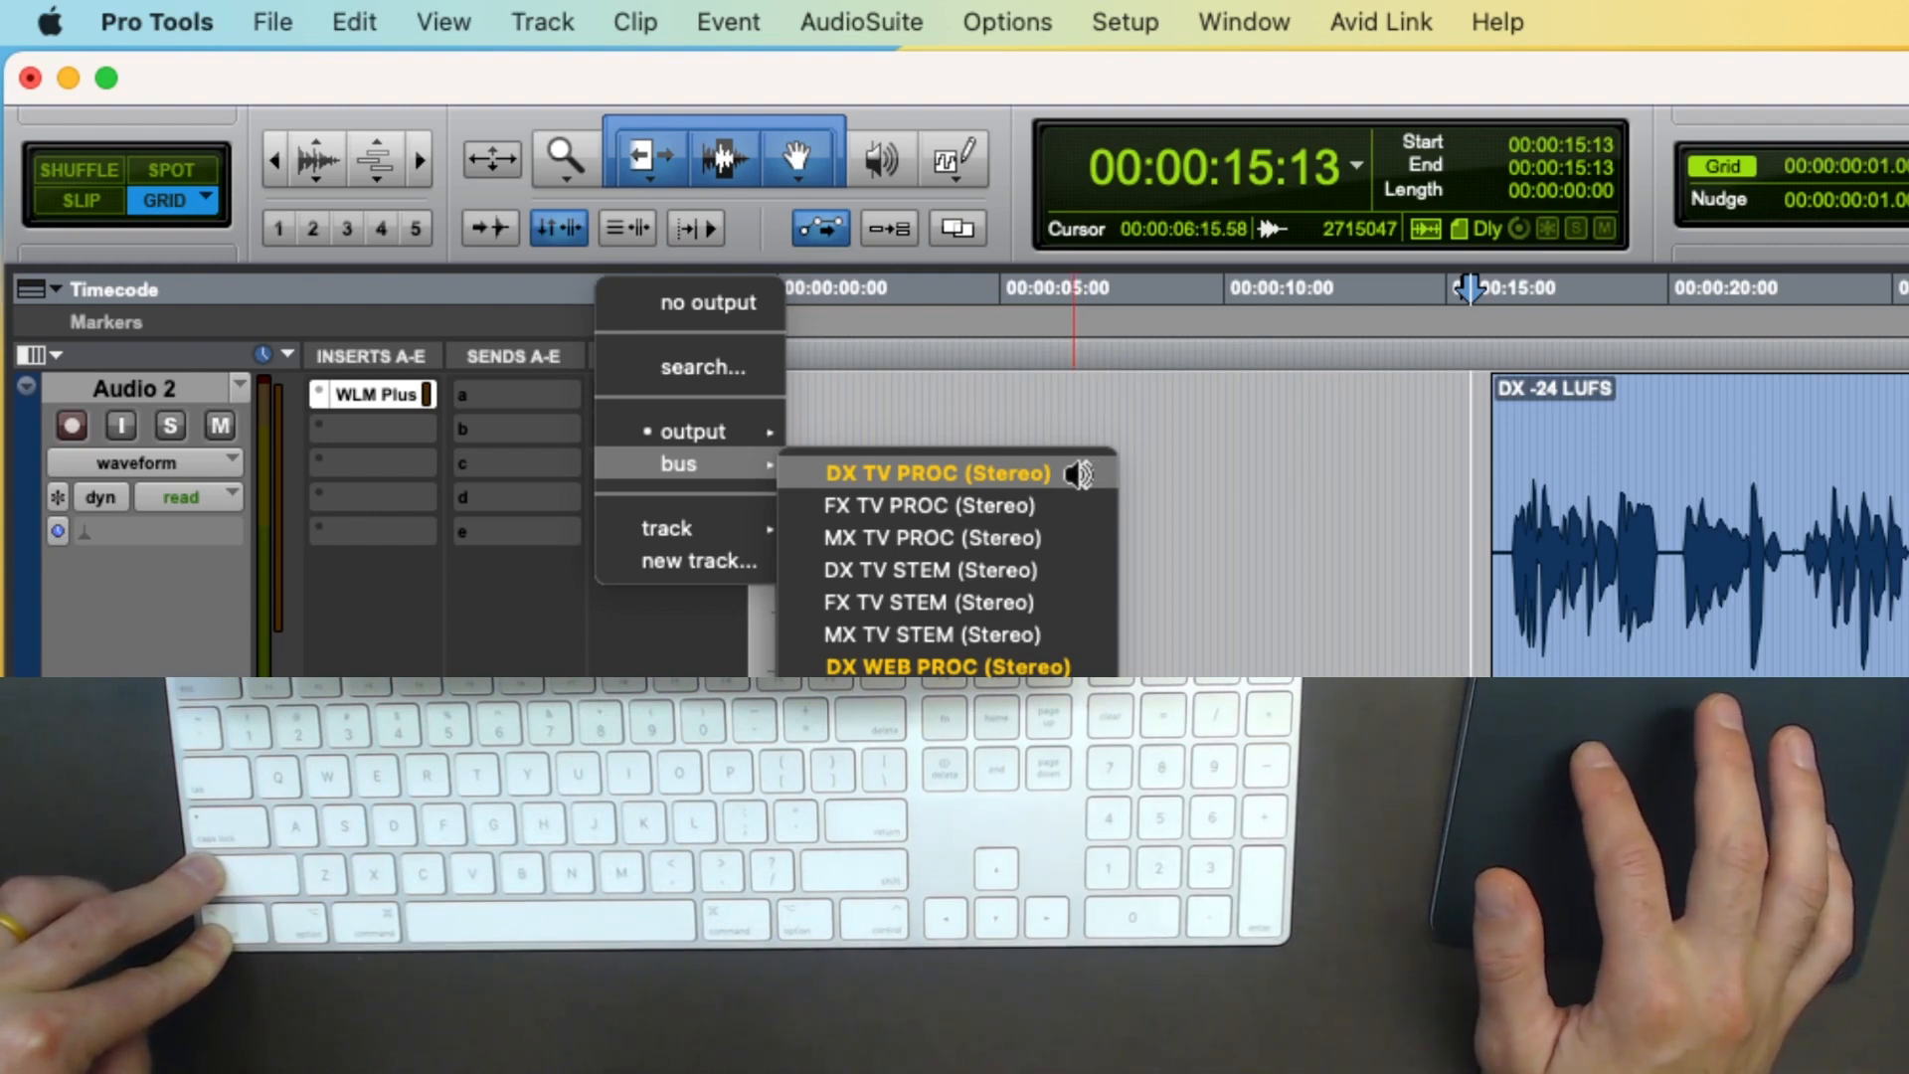
click(1082, 474)
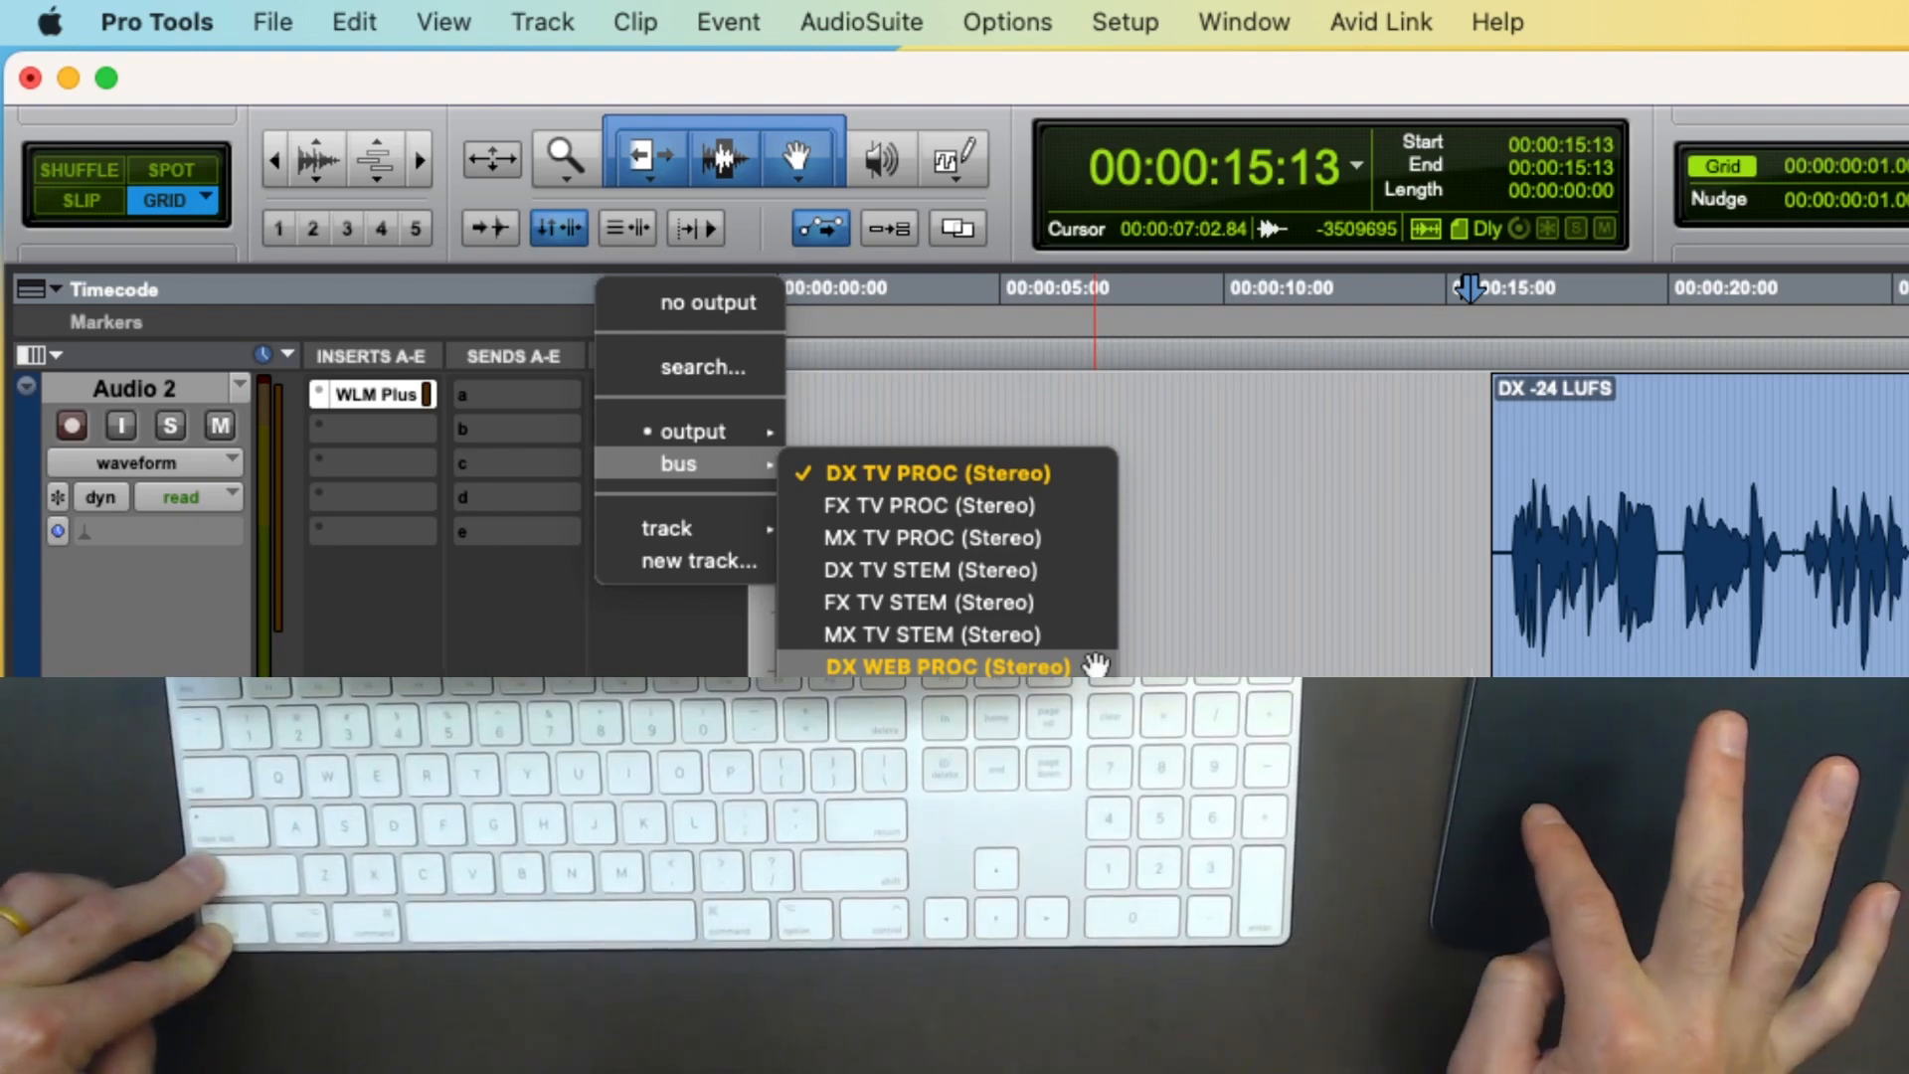
ctrl+click(1095, 664)
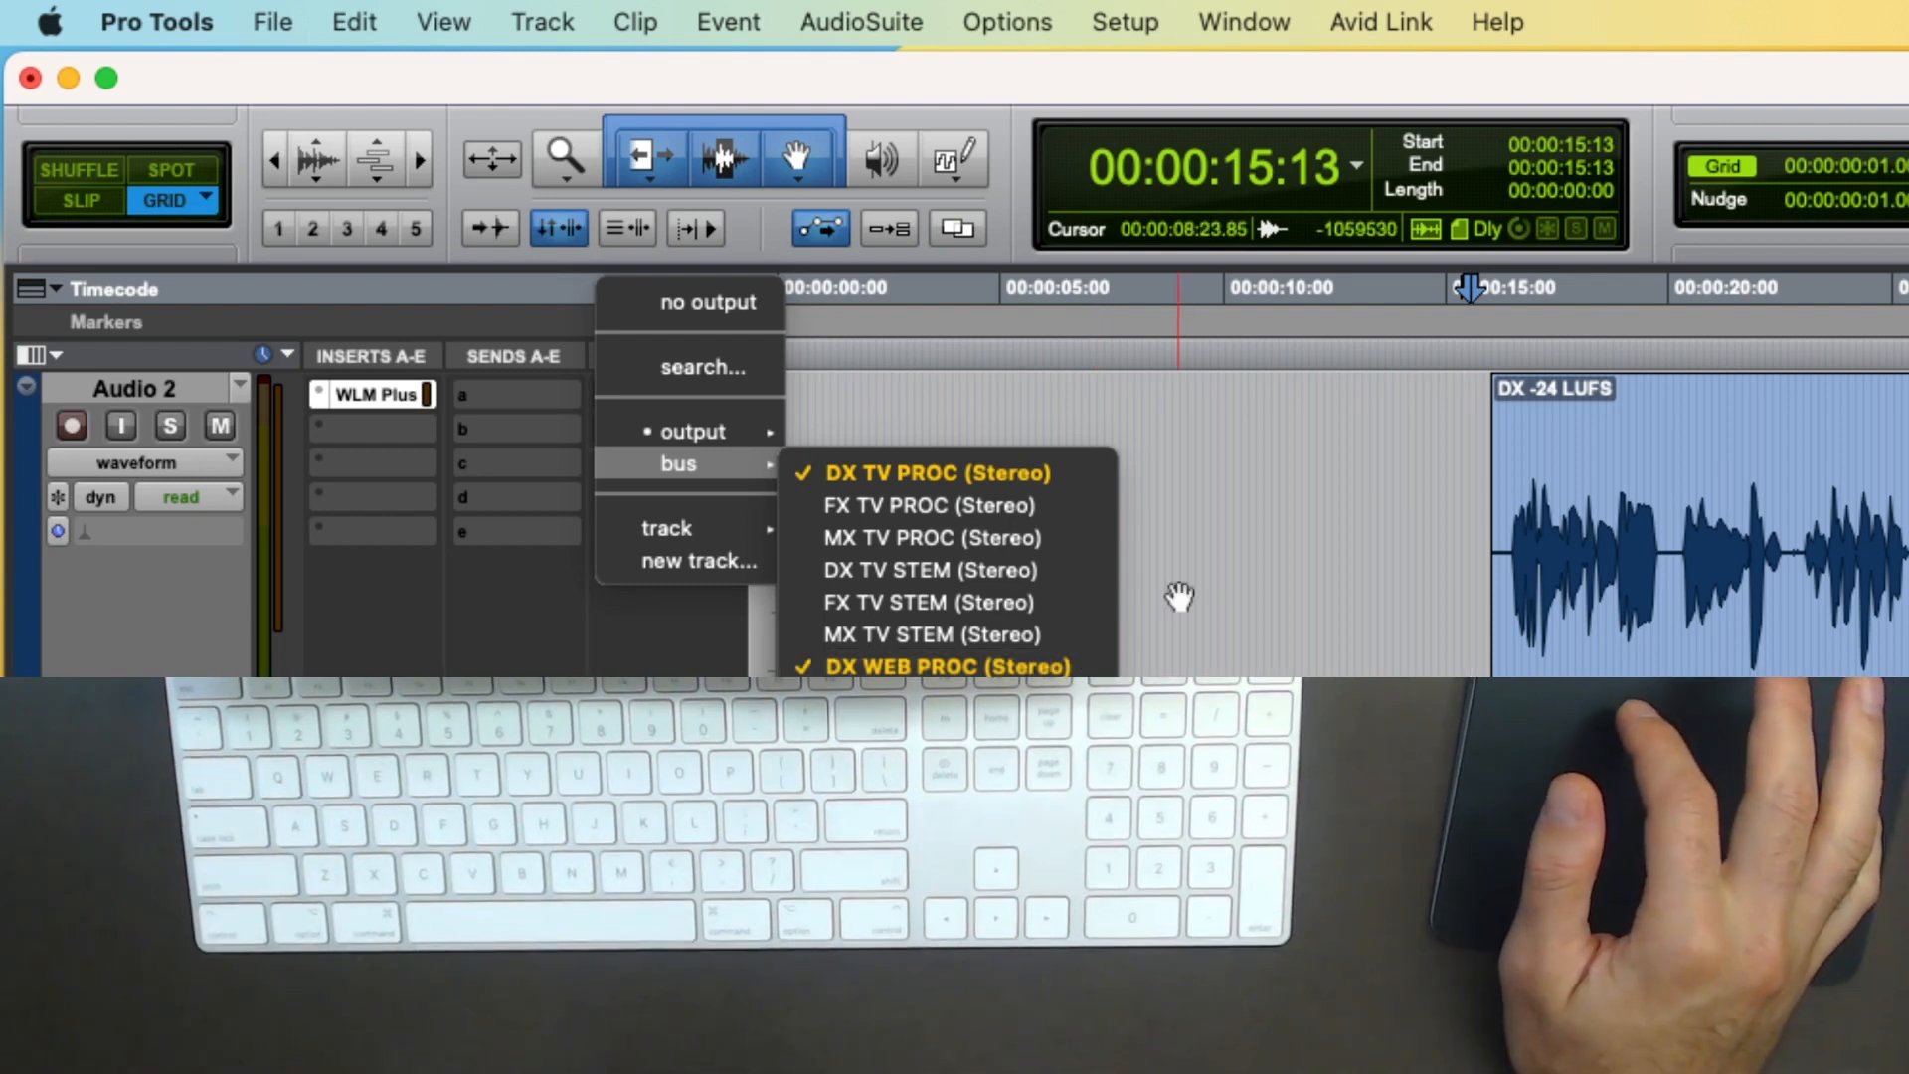
click(1214, 552)
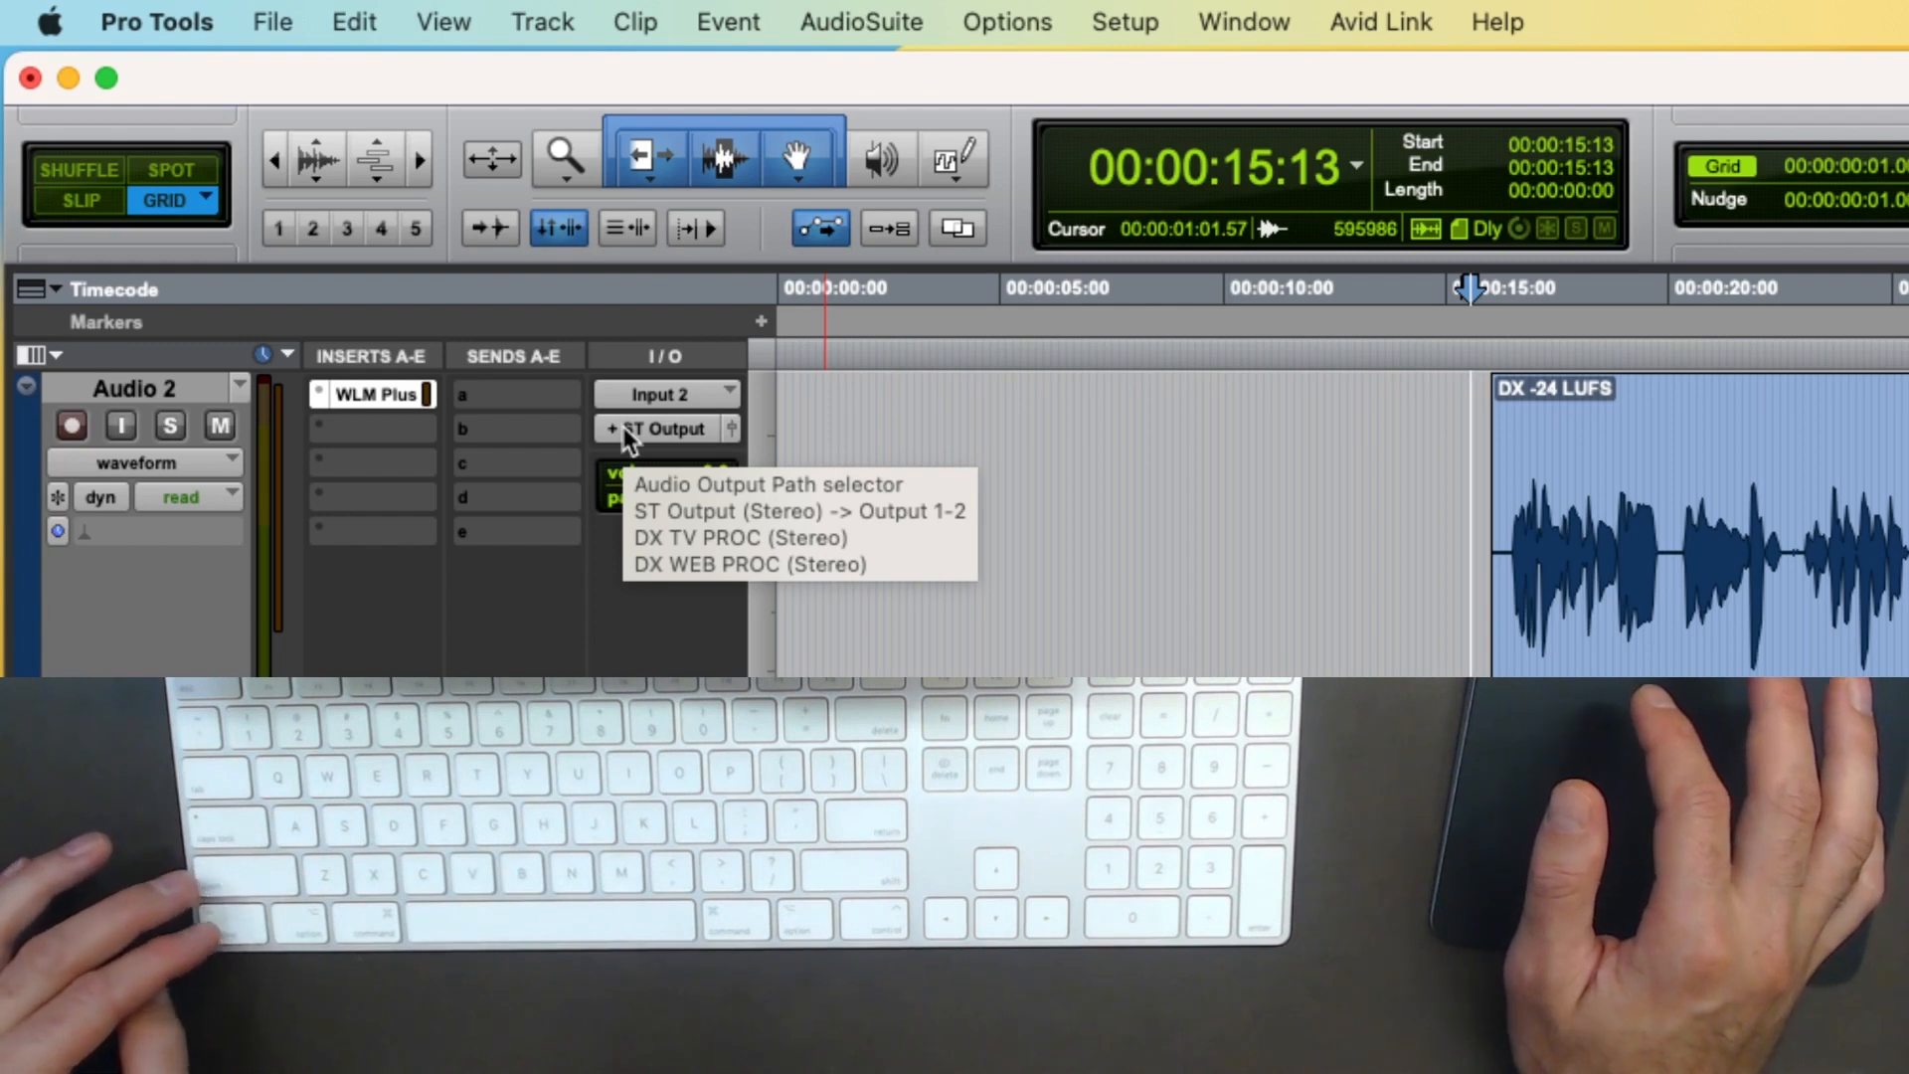
Remove ST Output (Stereo) from the Audio 2 track's outputs, keeping both PROC bus assignments
click(624, 430)
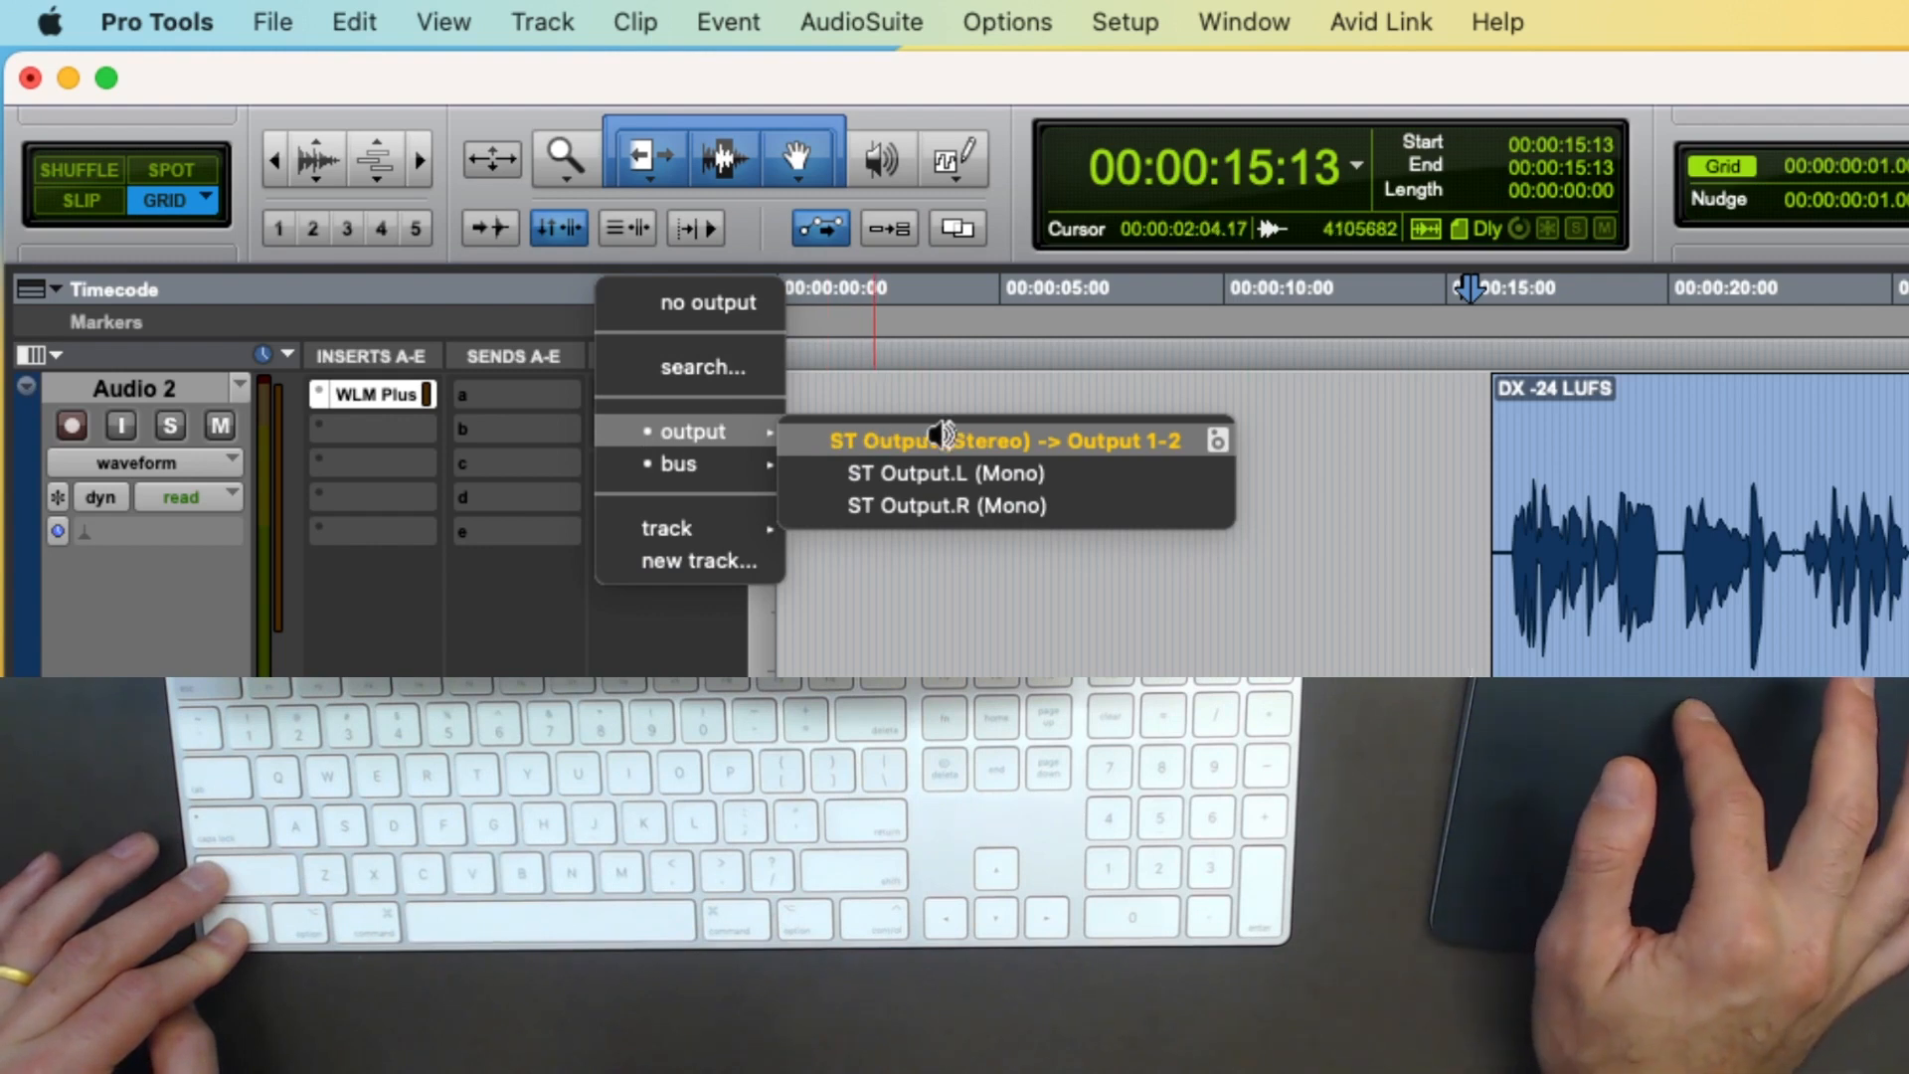
mouse_move(752, 459)
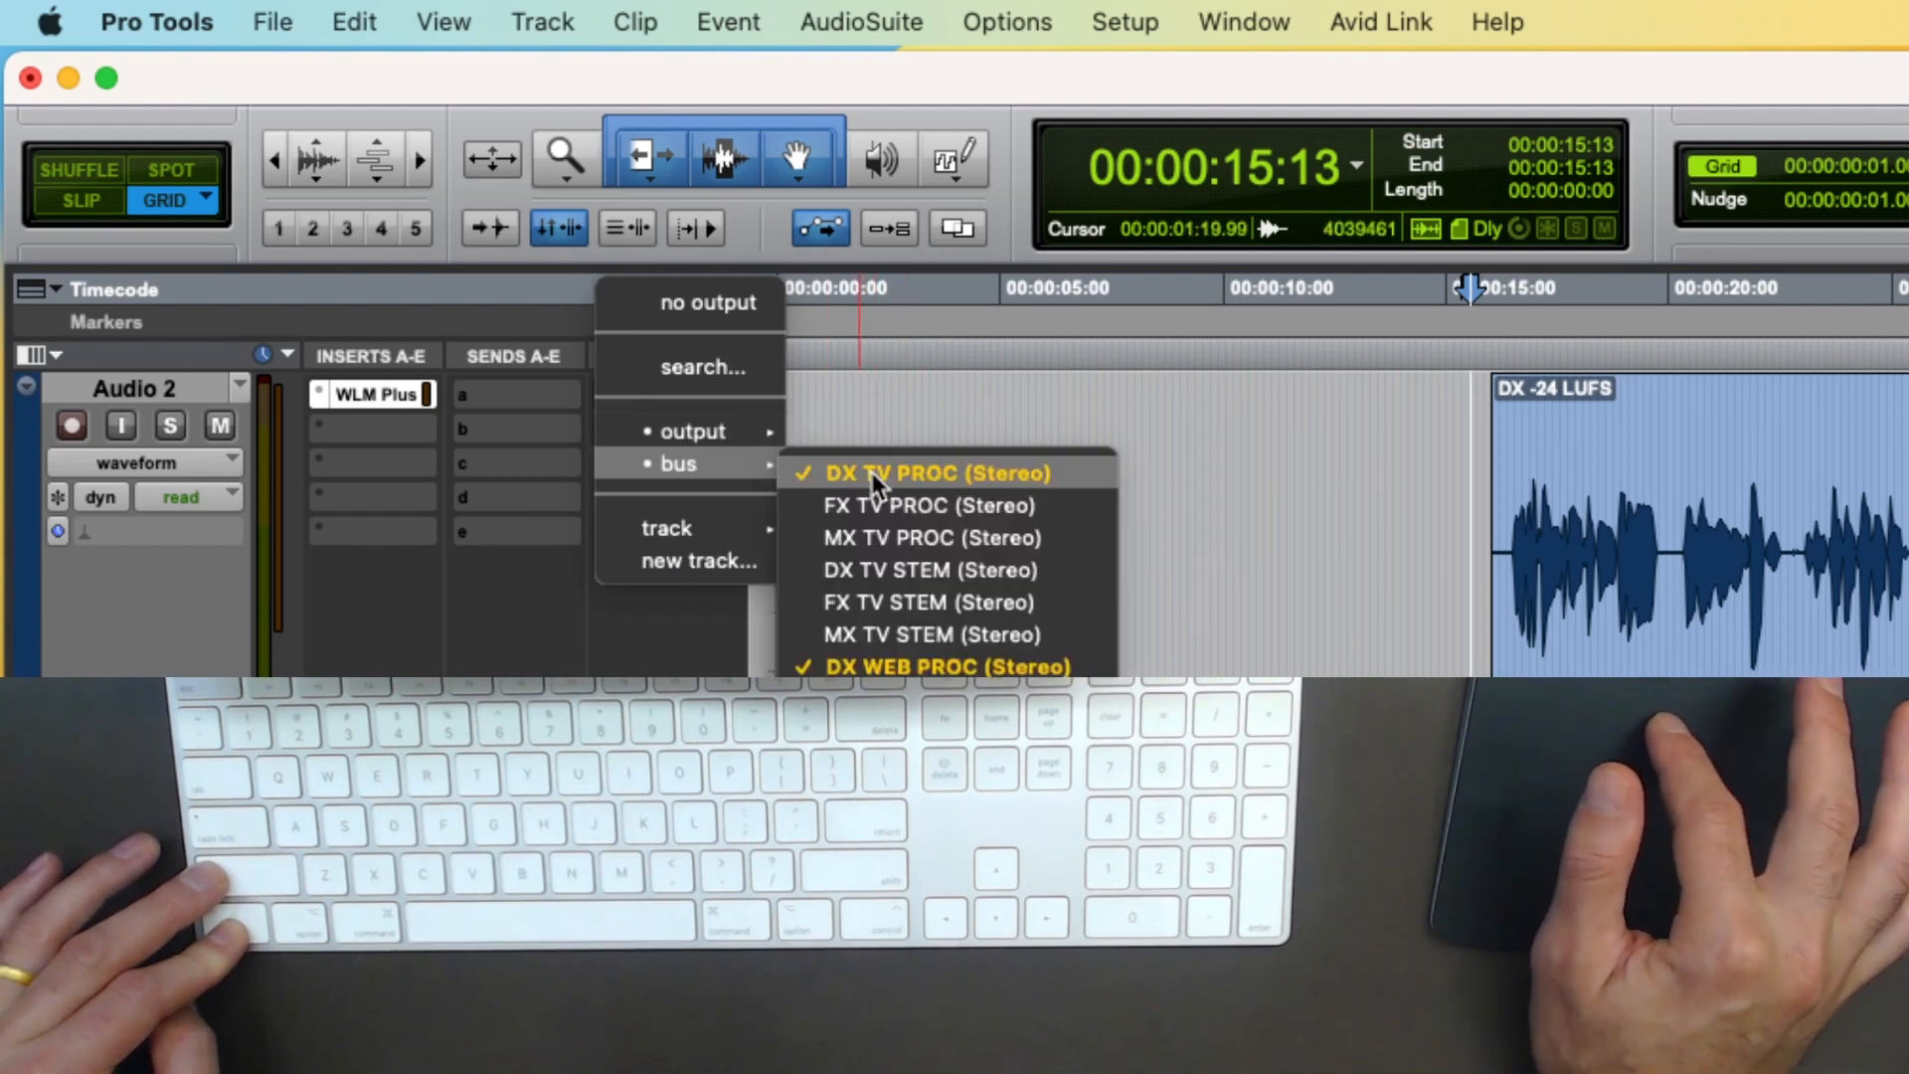
click(1203, 426)
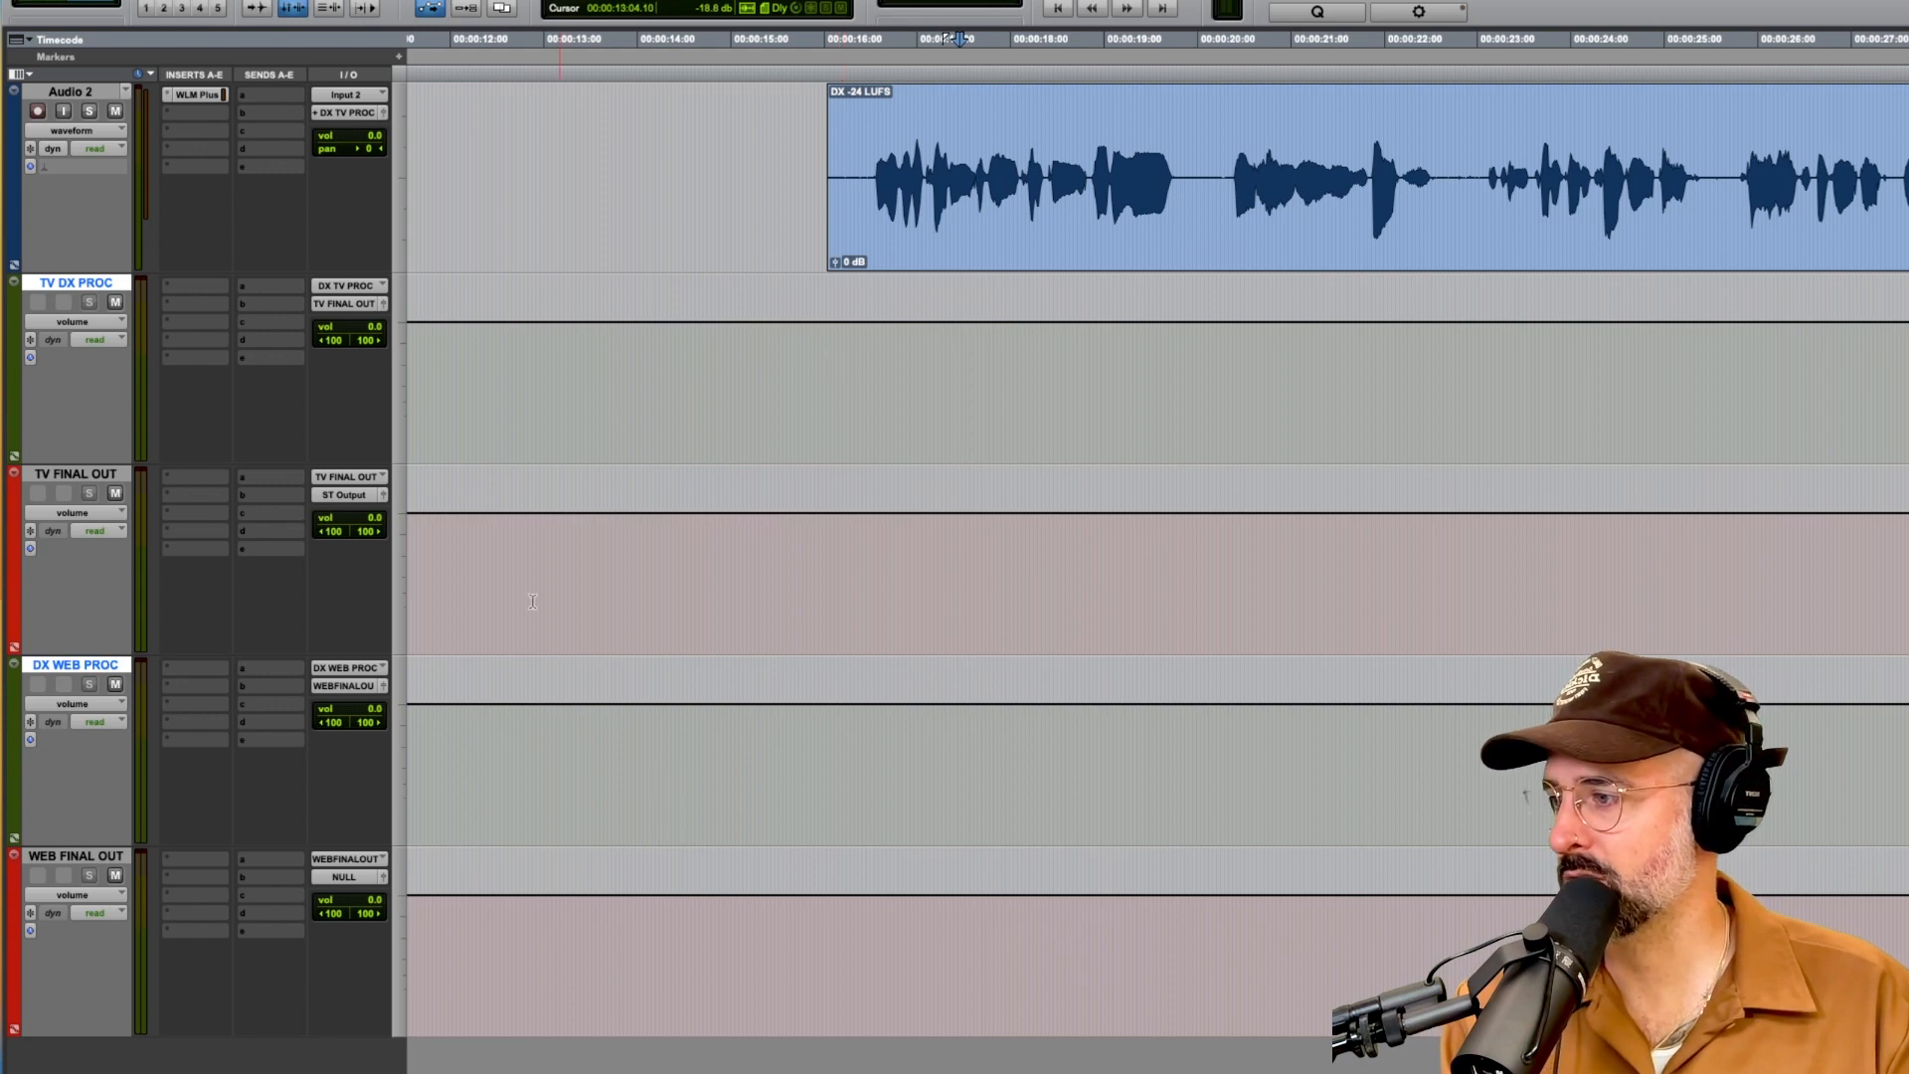
click(343, 878)
mouse_move(343, 880)
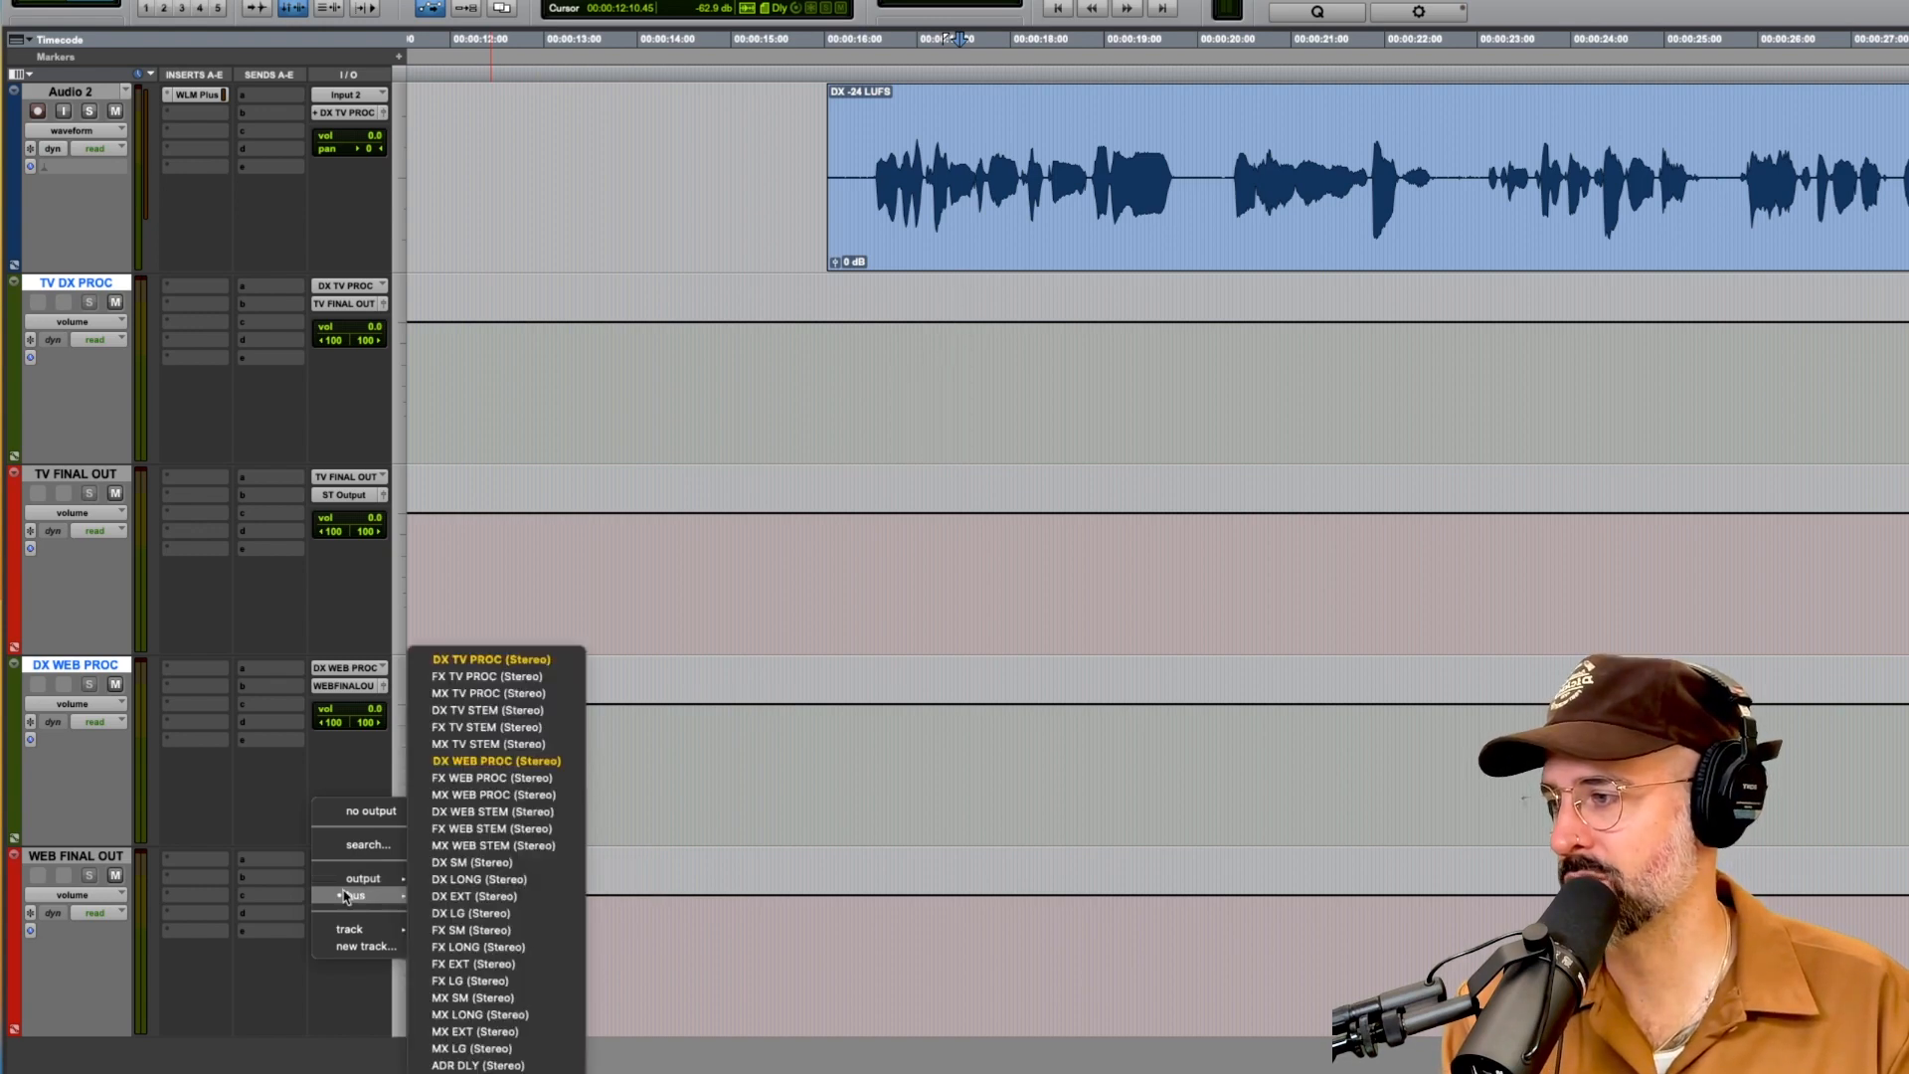
click(279, 813)
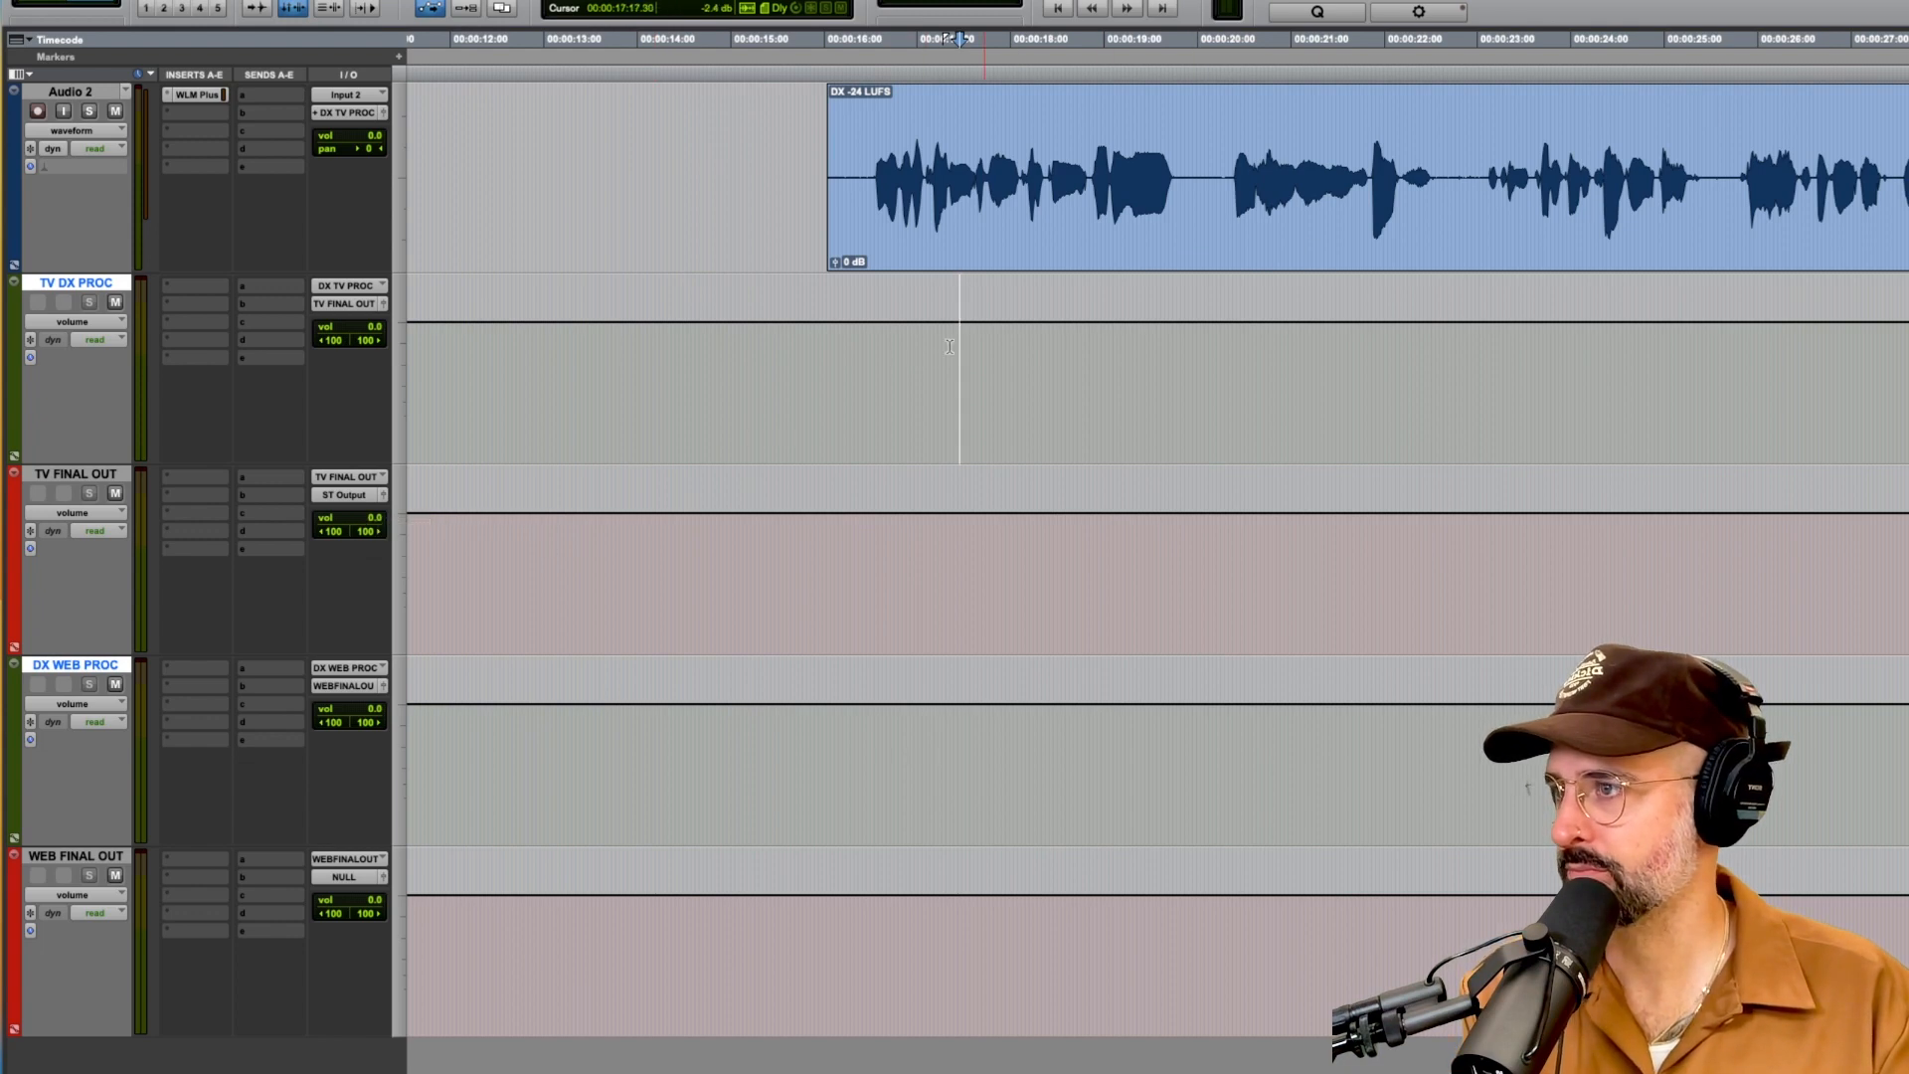
Play the dialogue from near the start of the clip to check signal on the TV and WEB tracks
click(871, 361)
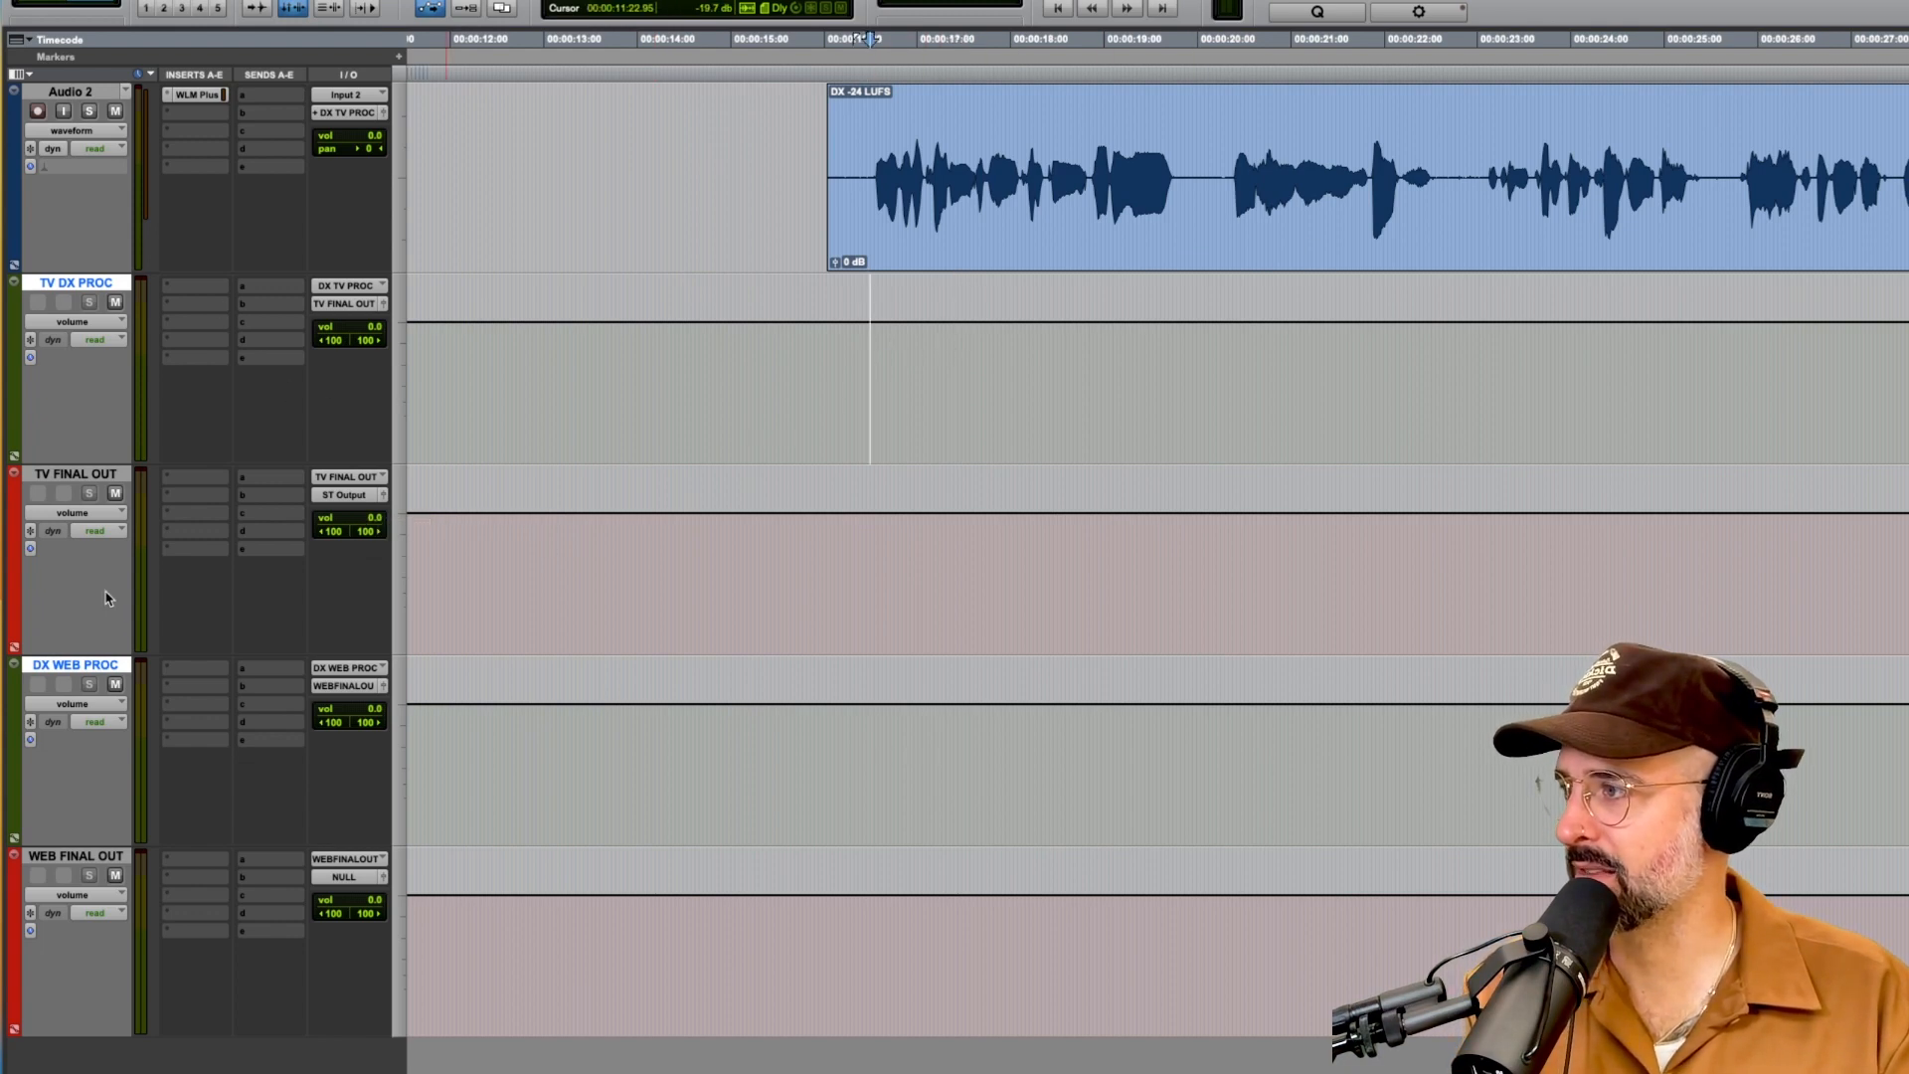
key(space)
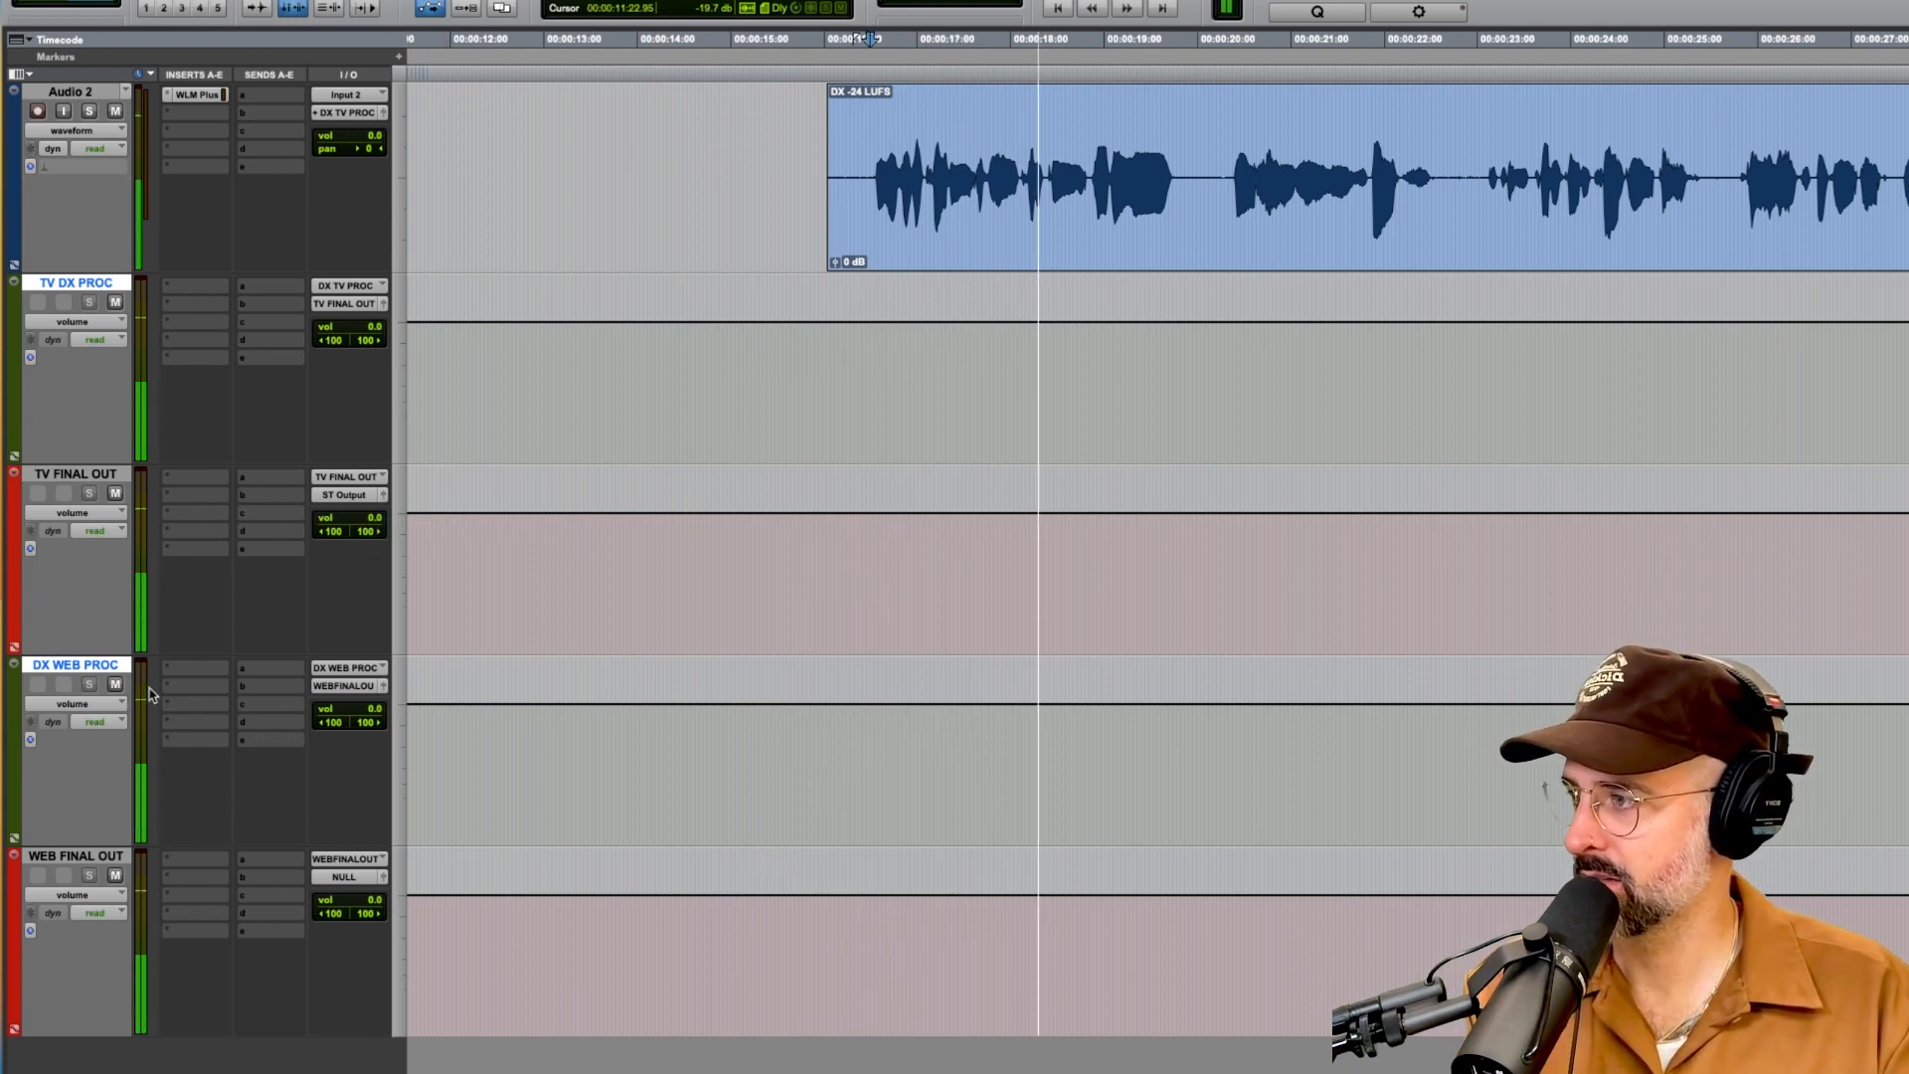
key(space)
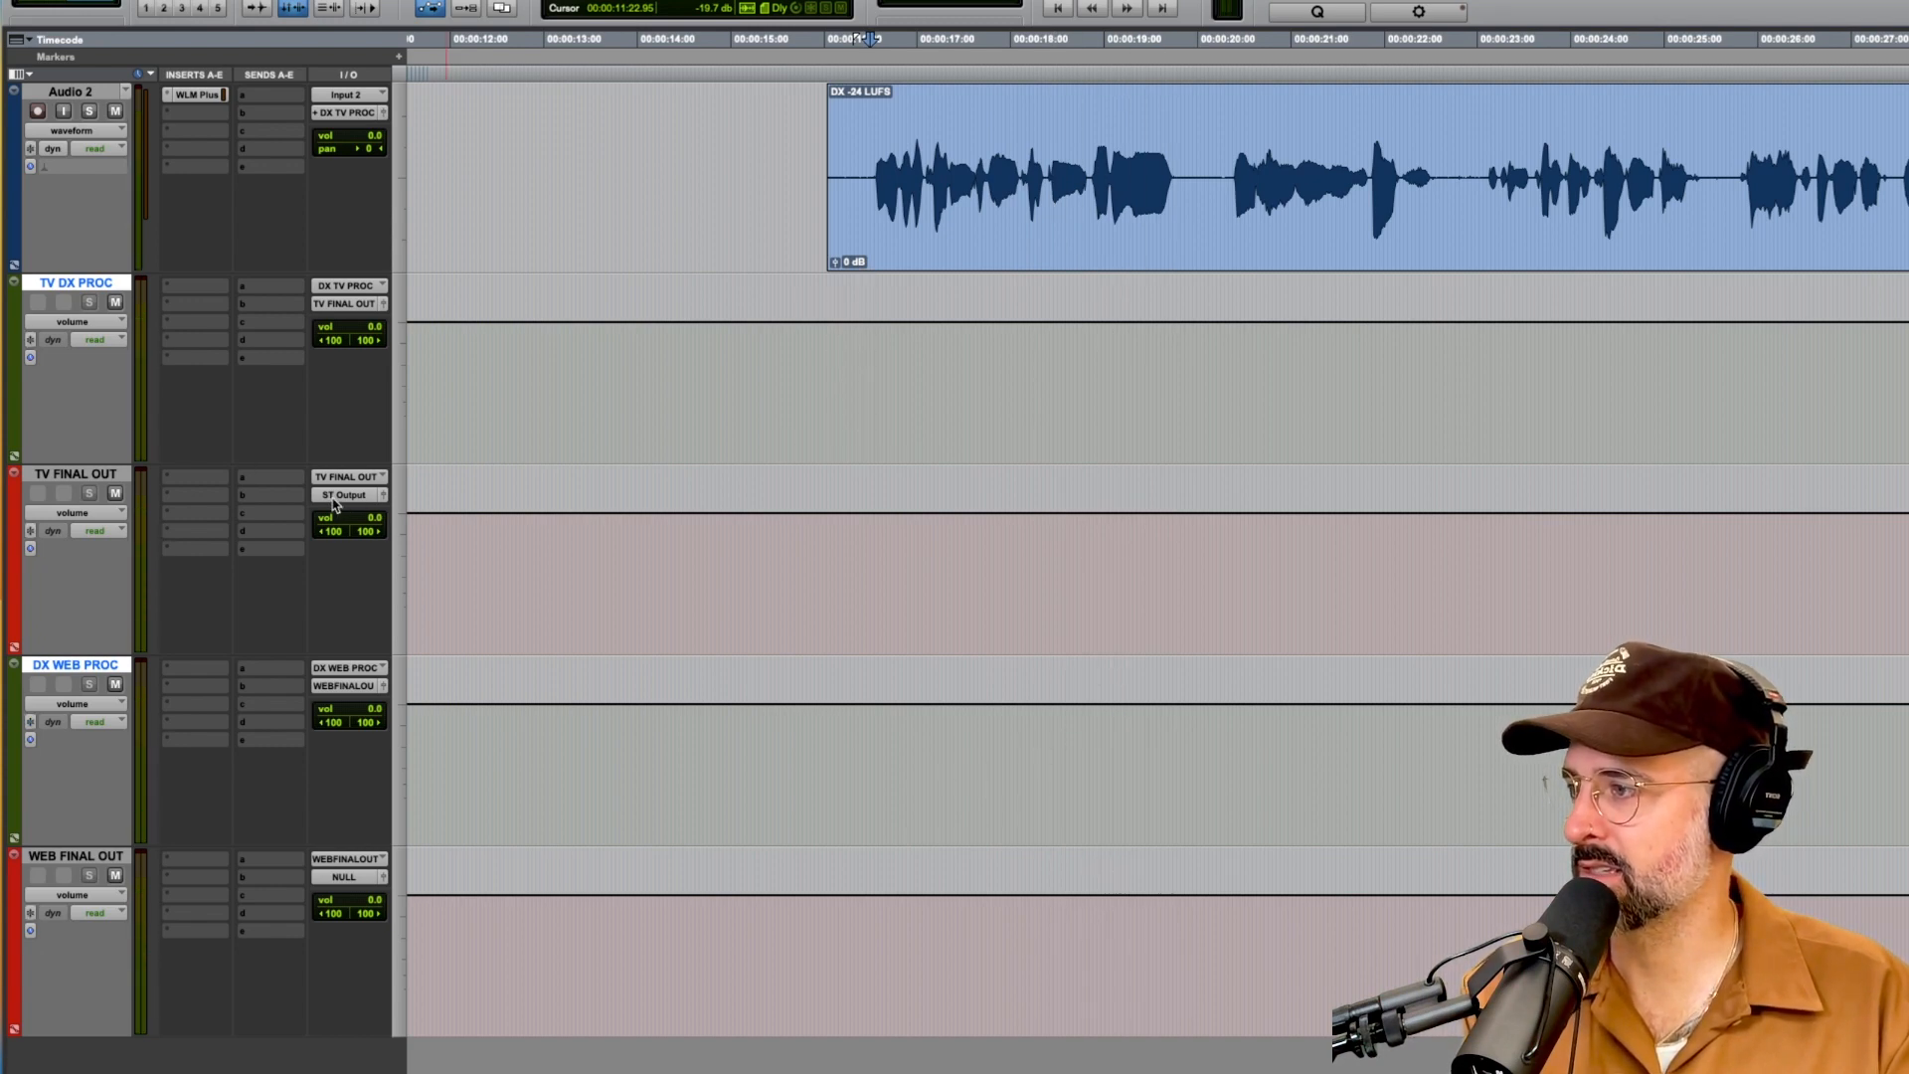
Route the TV FINAL OUT track's output to the NULL (Stereo) bus and play the dialogue to check it
click(338, 495)
mouse_move(355, 513)
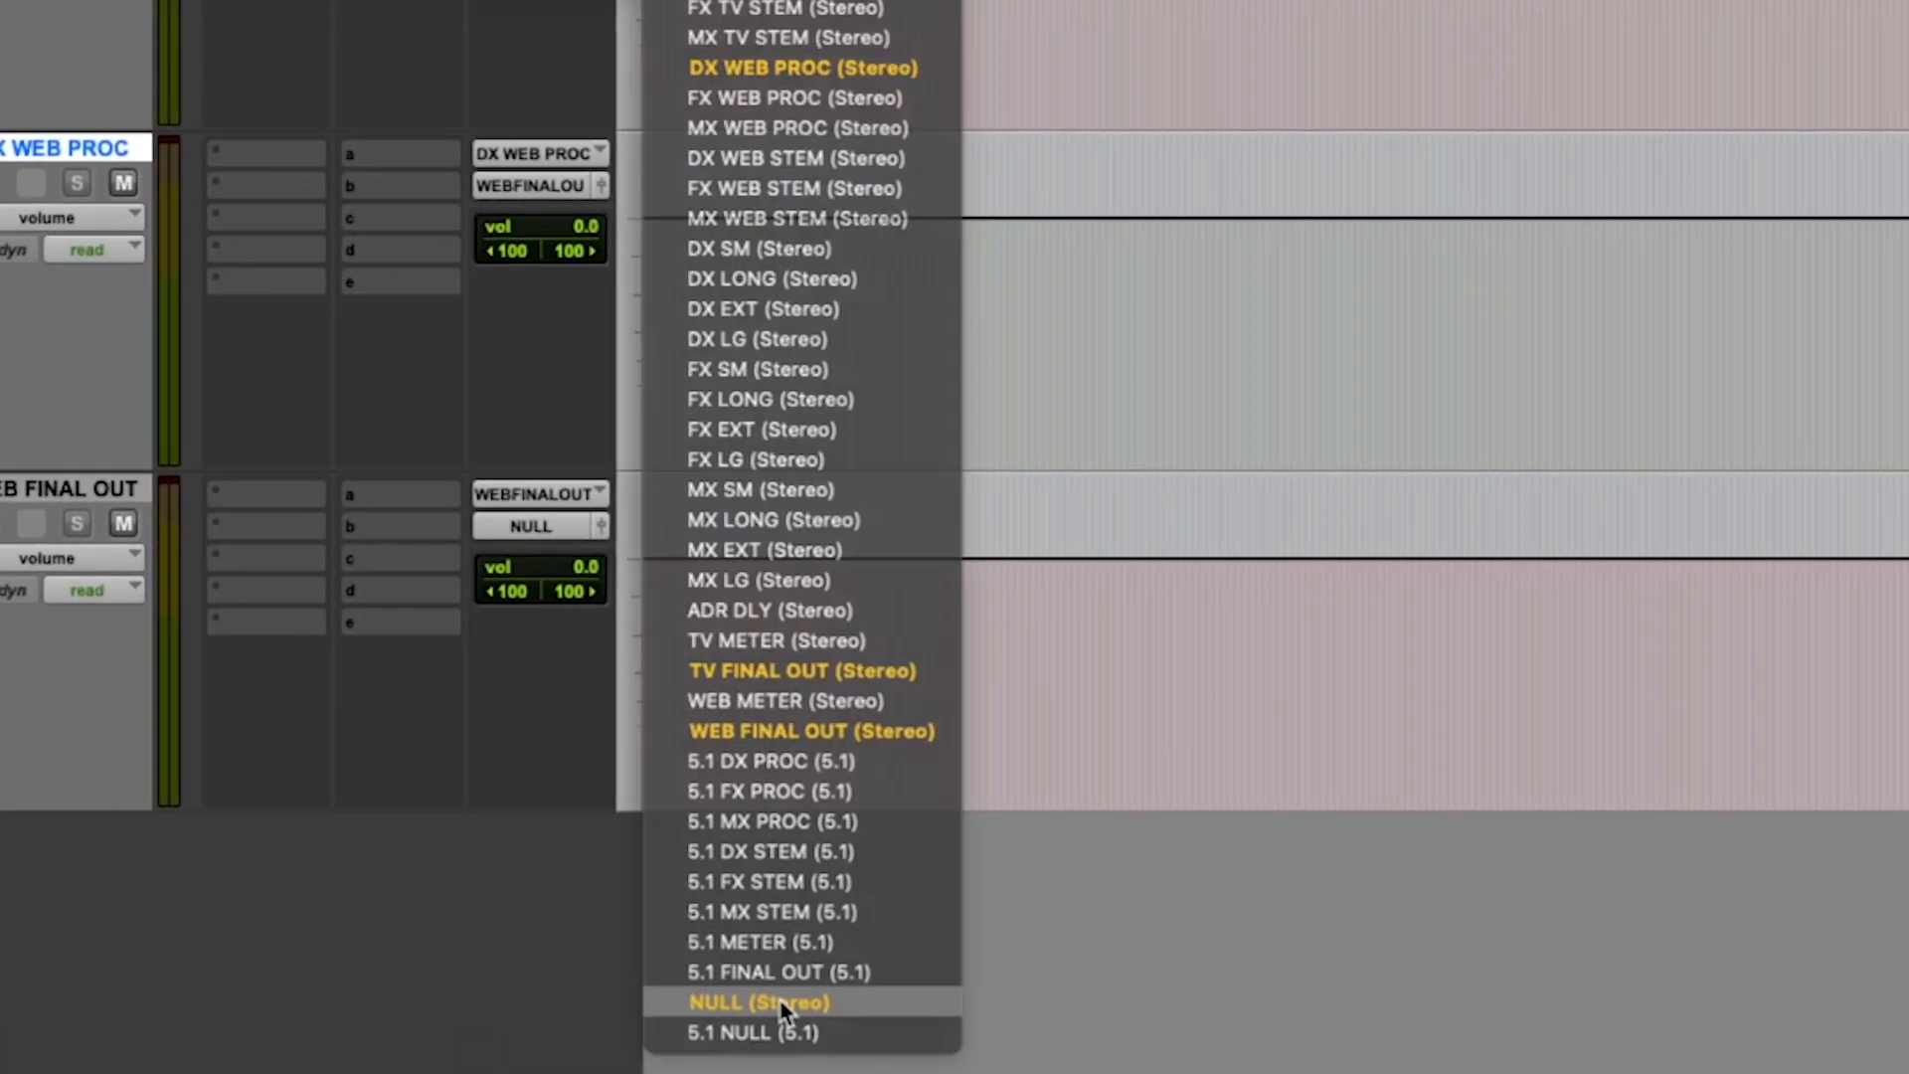
click(796, 1066)
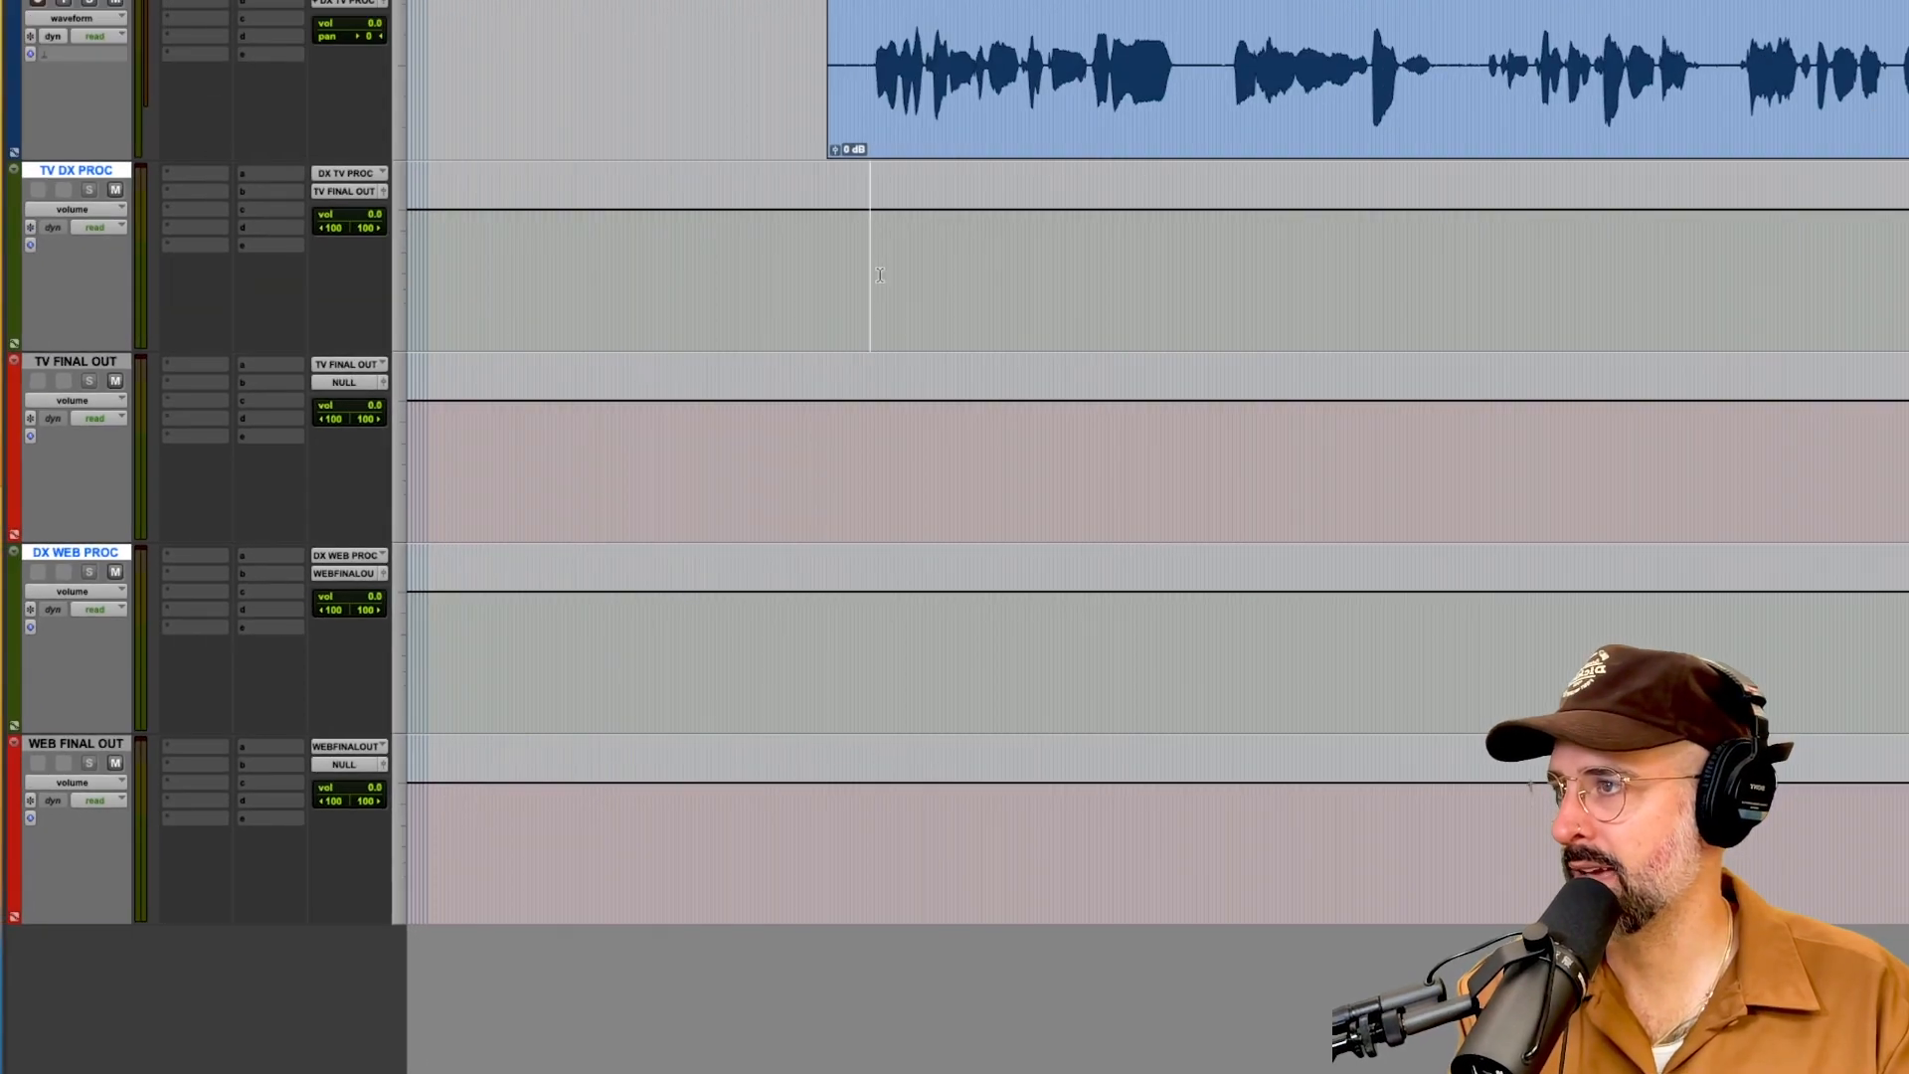
key(space)
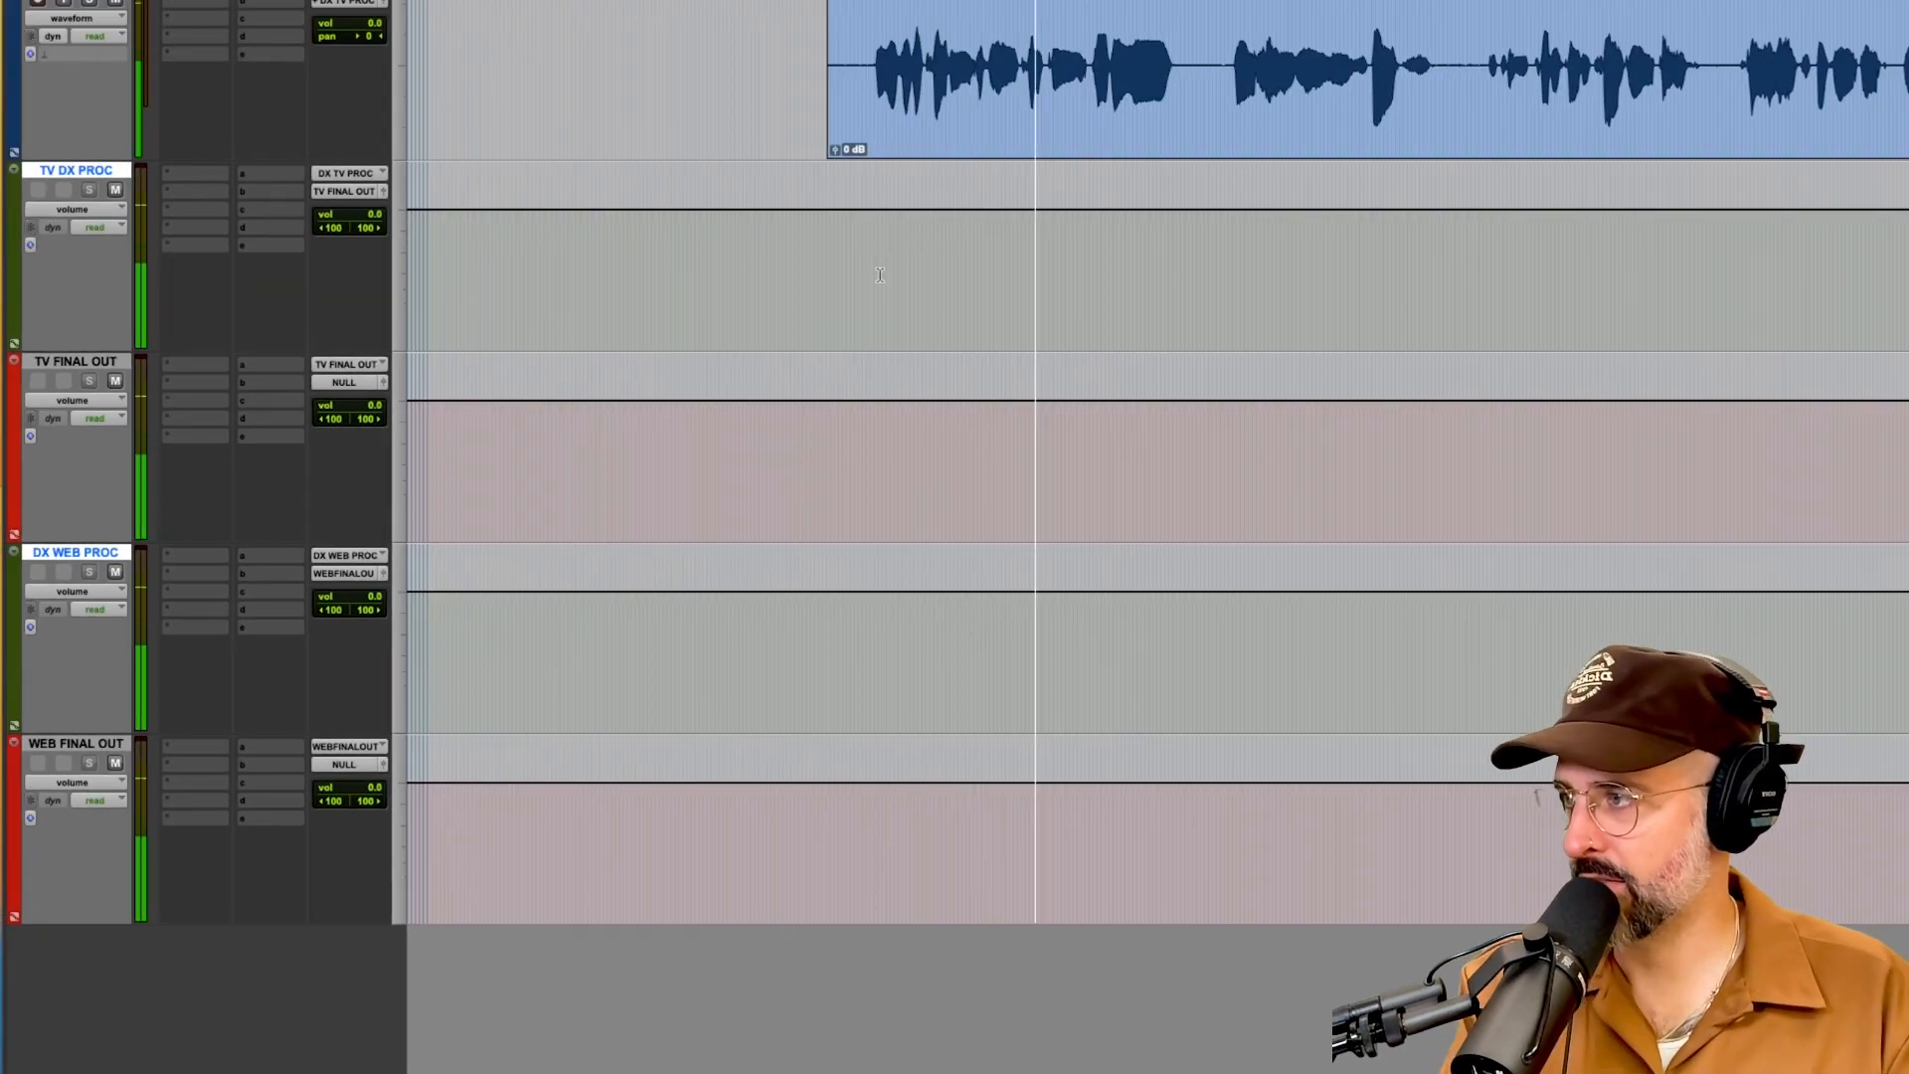
key(space)
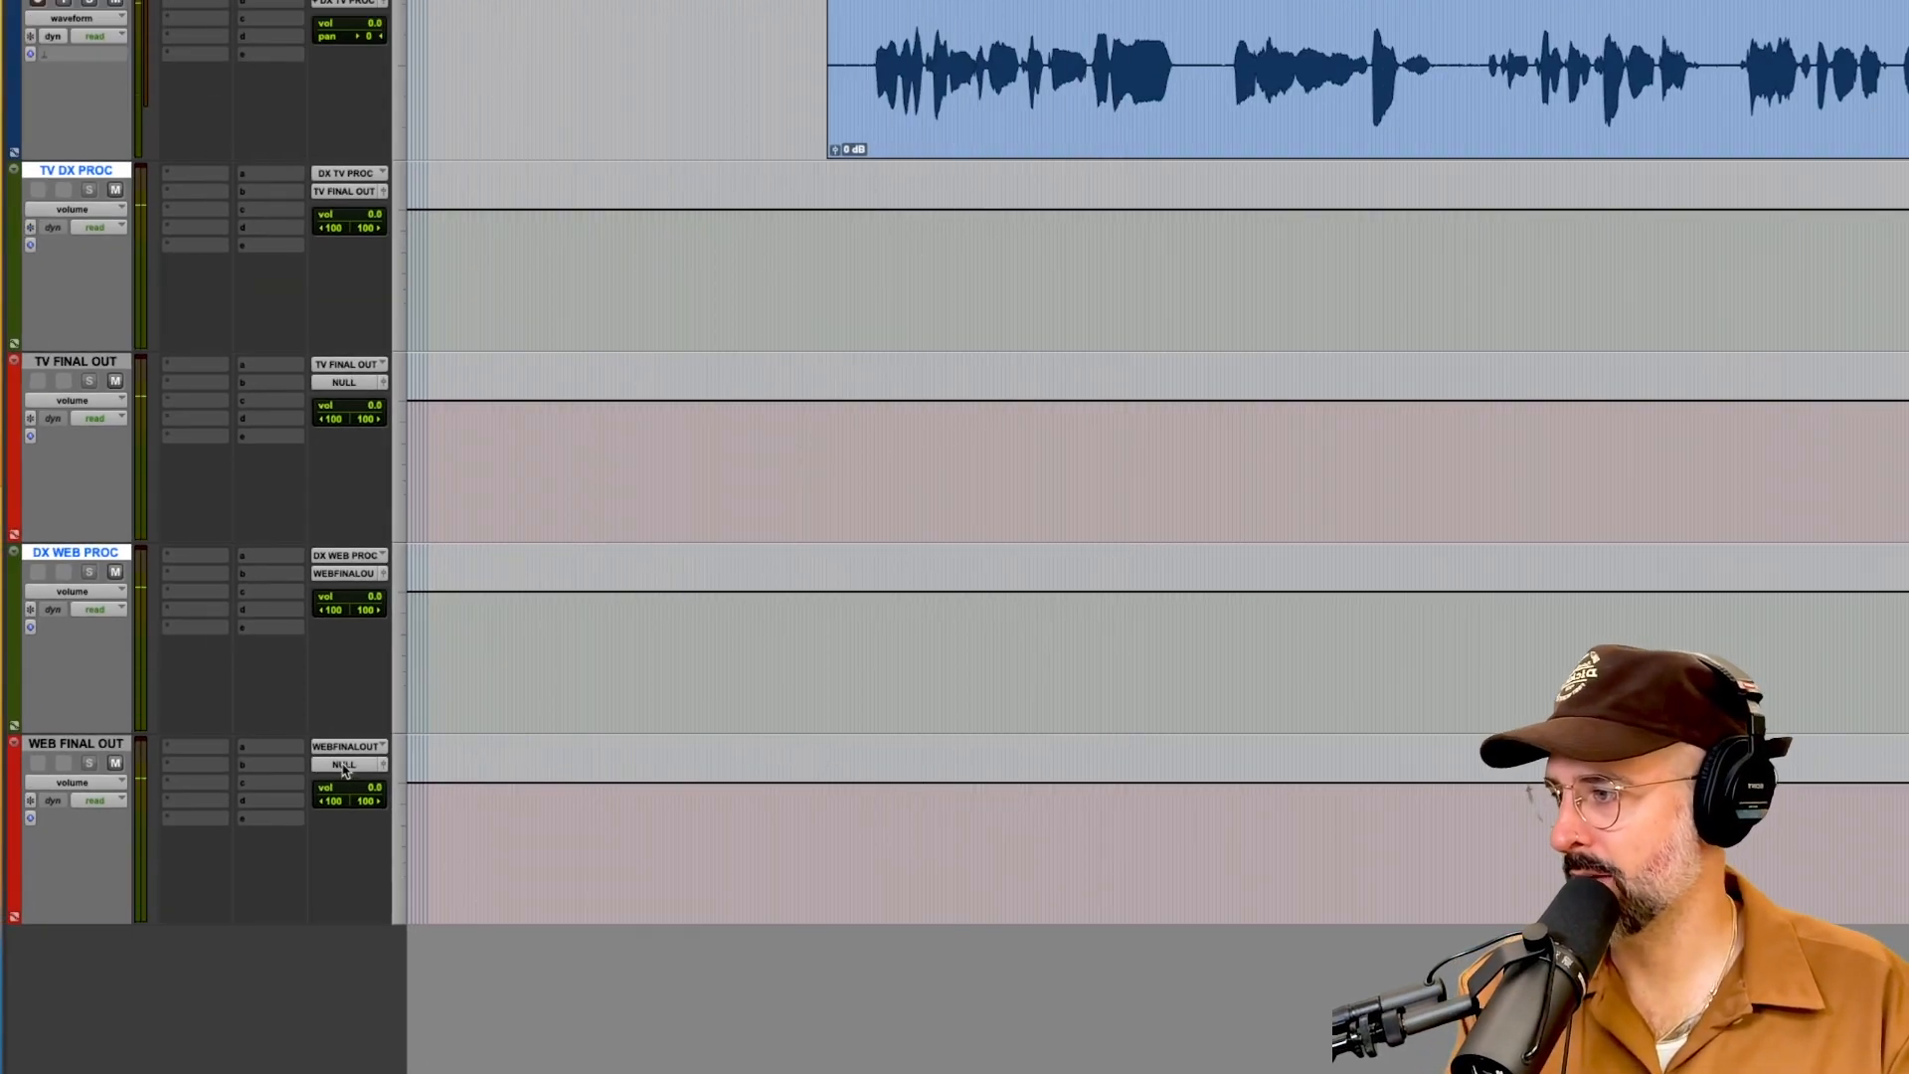
Route the WEB FINAL OUT track's output to ST Output (Stereo) and audition the web mix
click(343, 765)
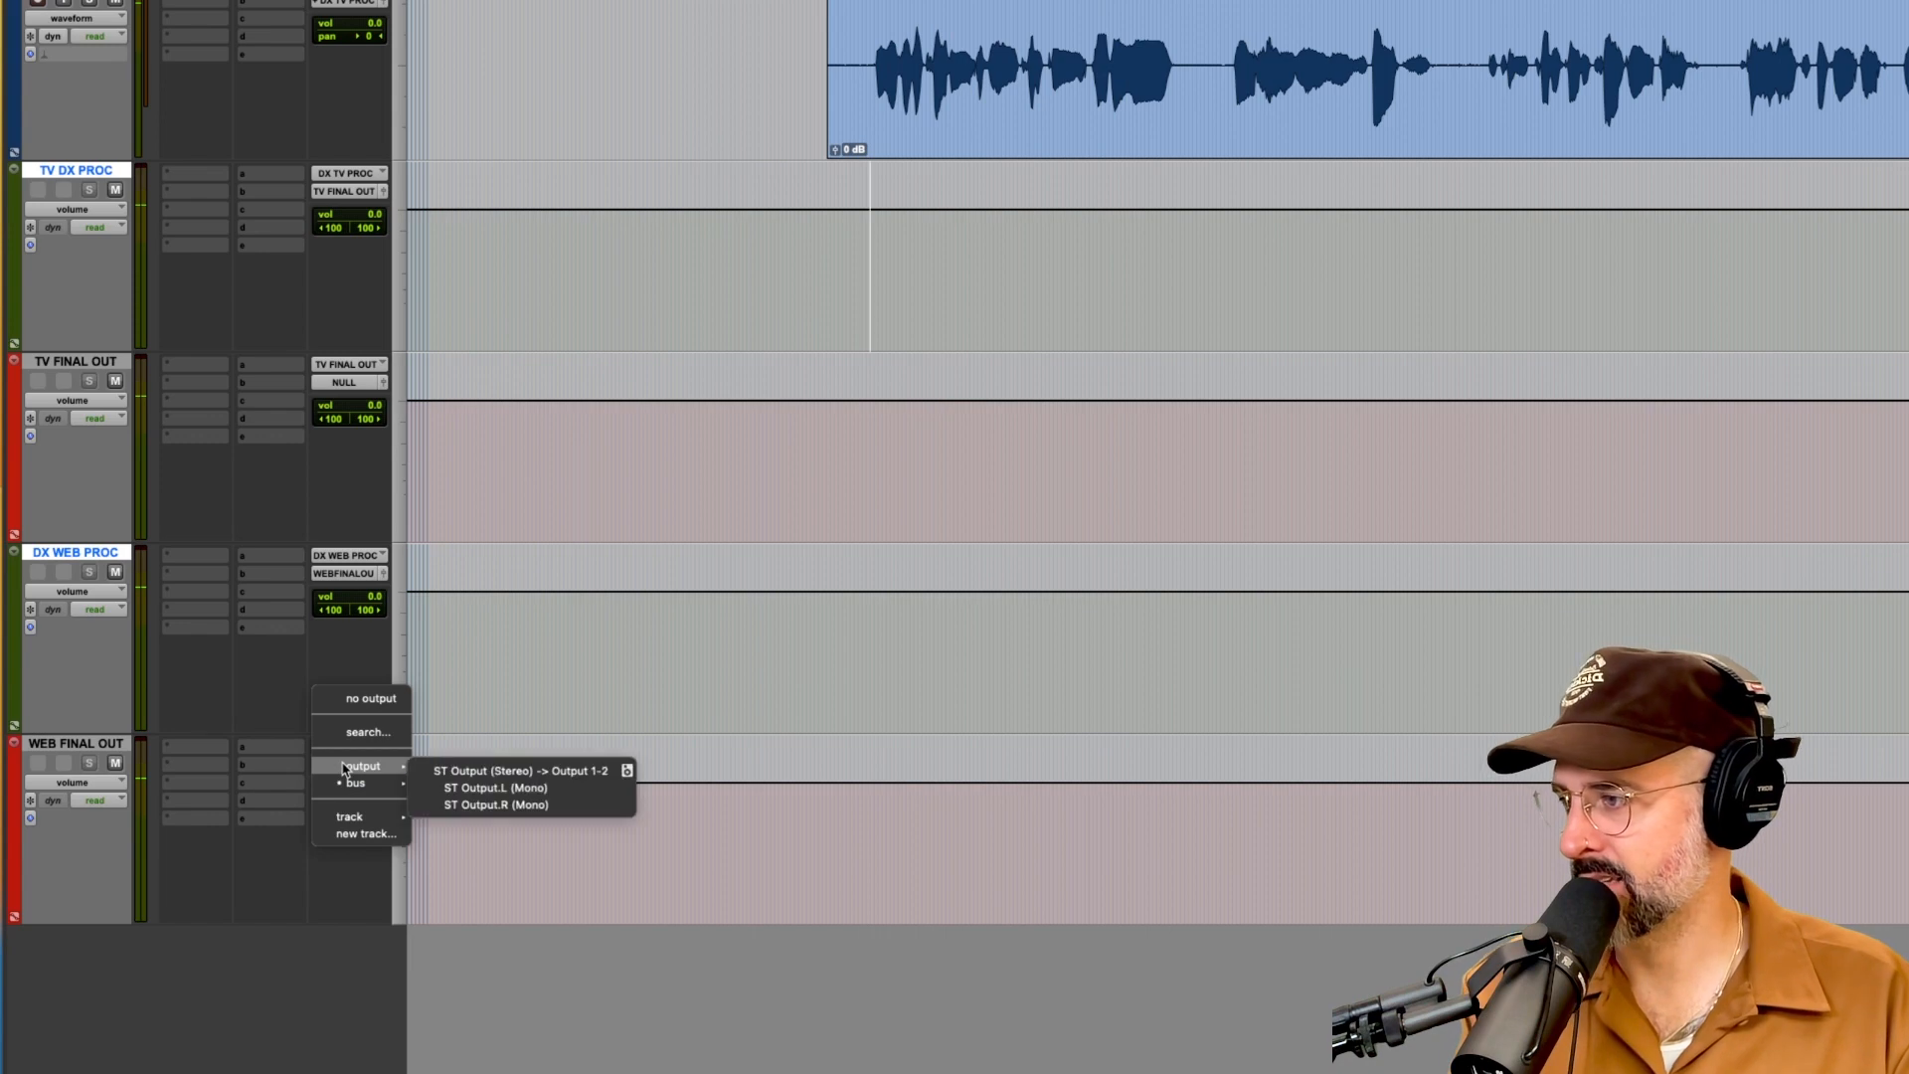
click(453, 770)
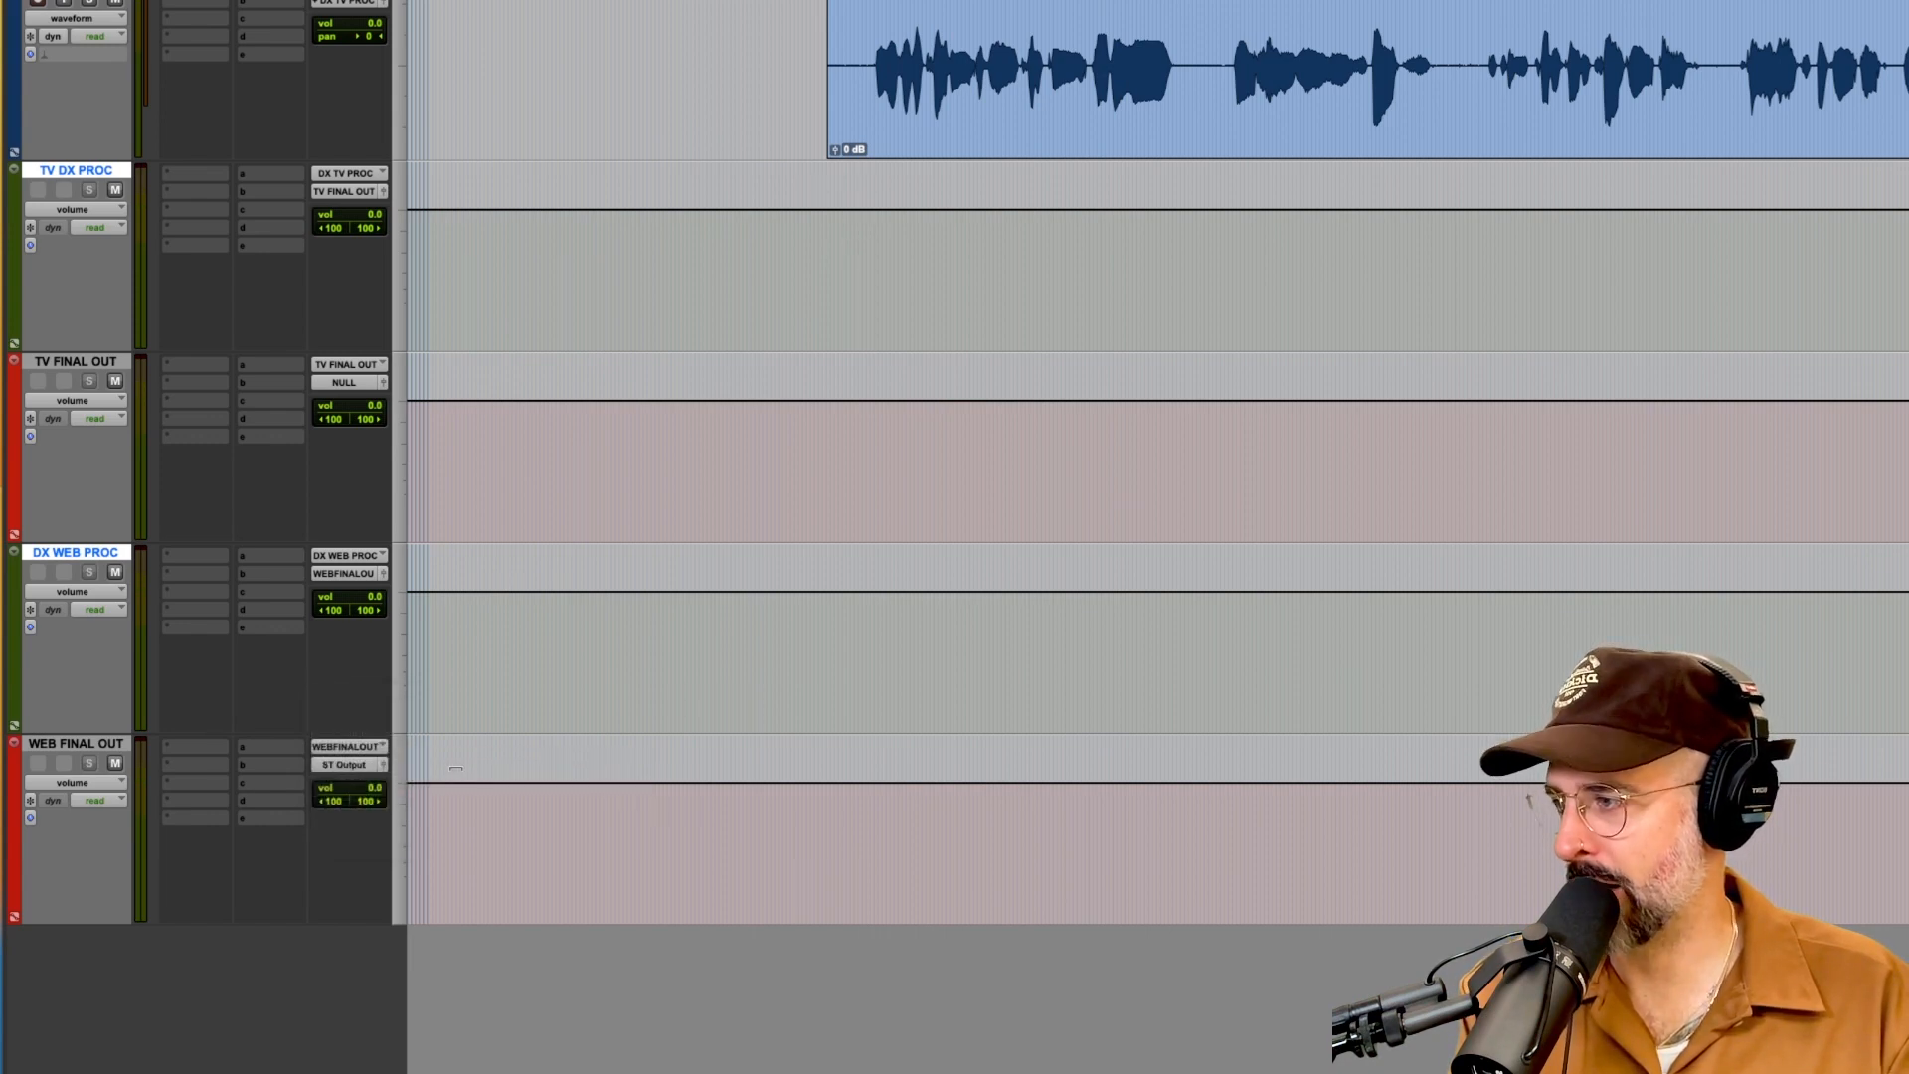
key(space)
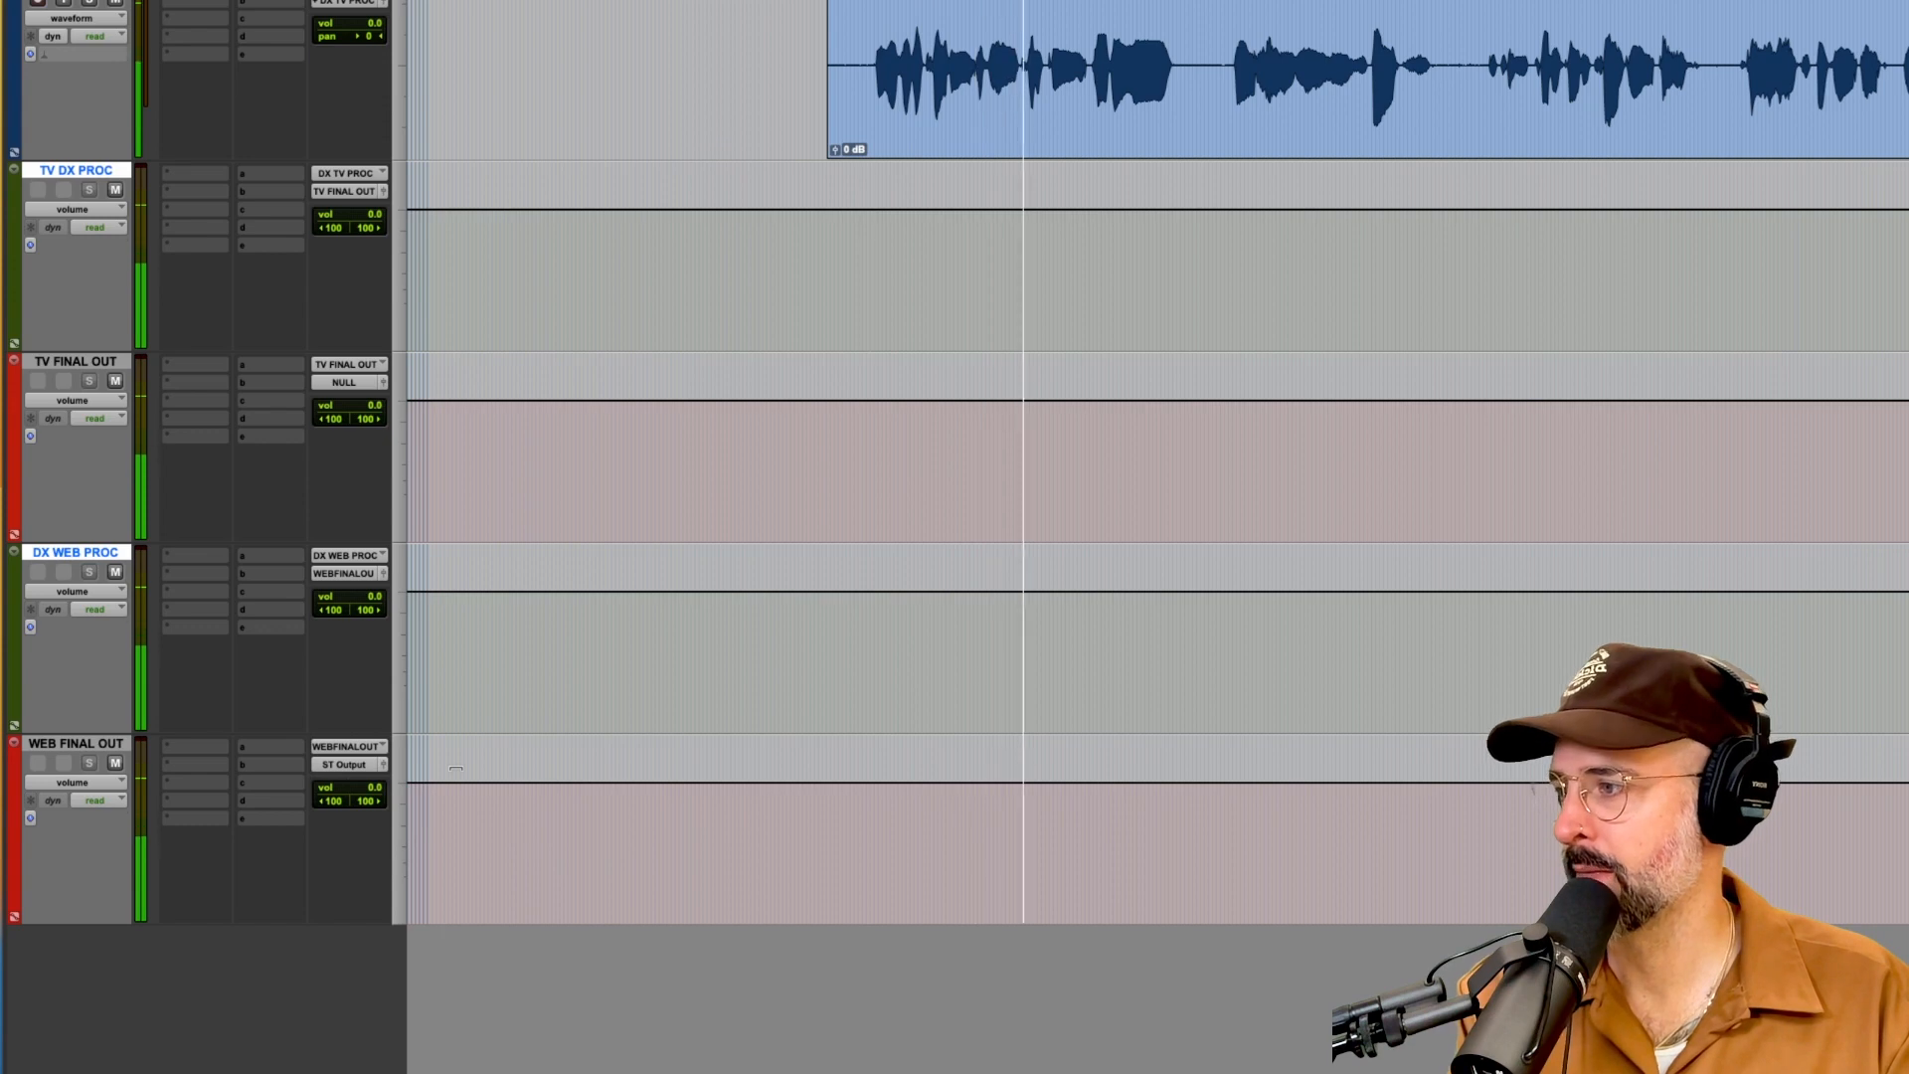
key(space)
Route the WEB FINAL OUT track's output back to the NULL (Stereo) bus and check the bus assignment
click(343, 765)
mouse_move(341, 772)
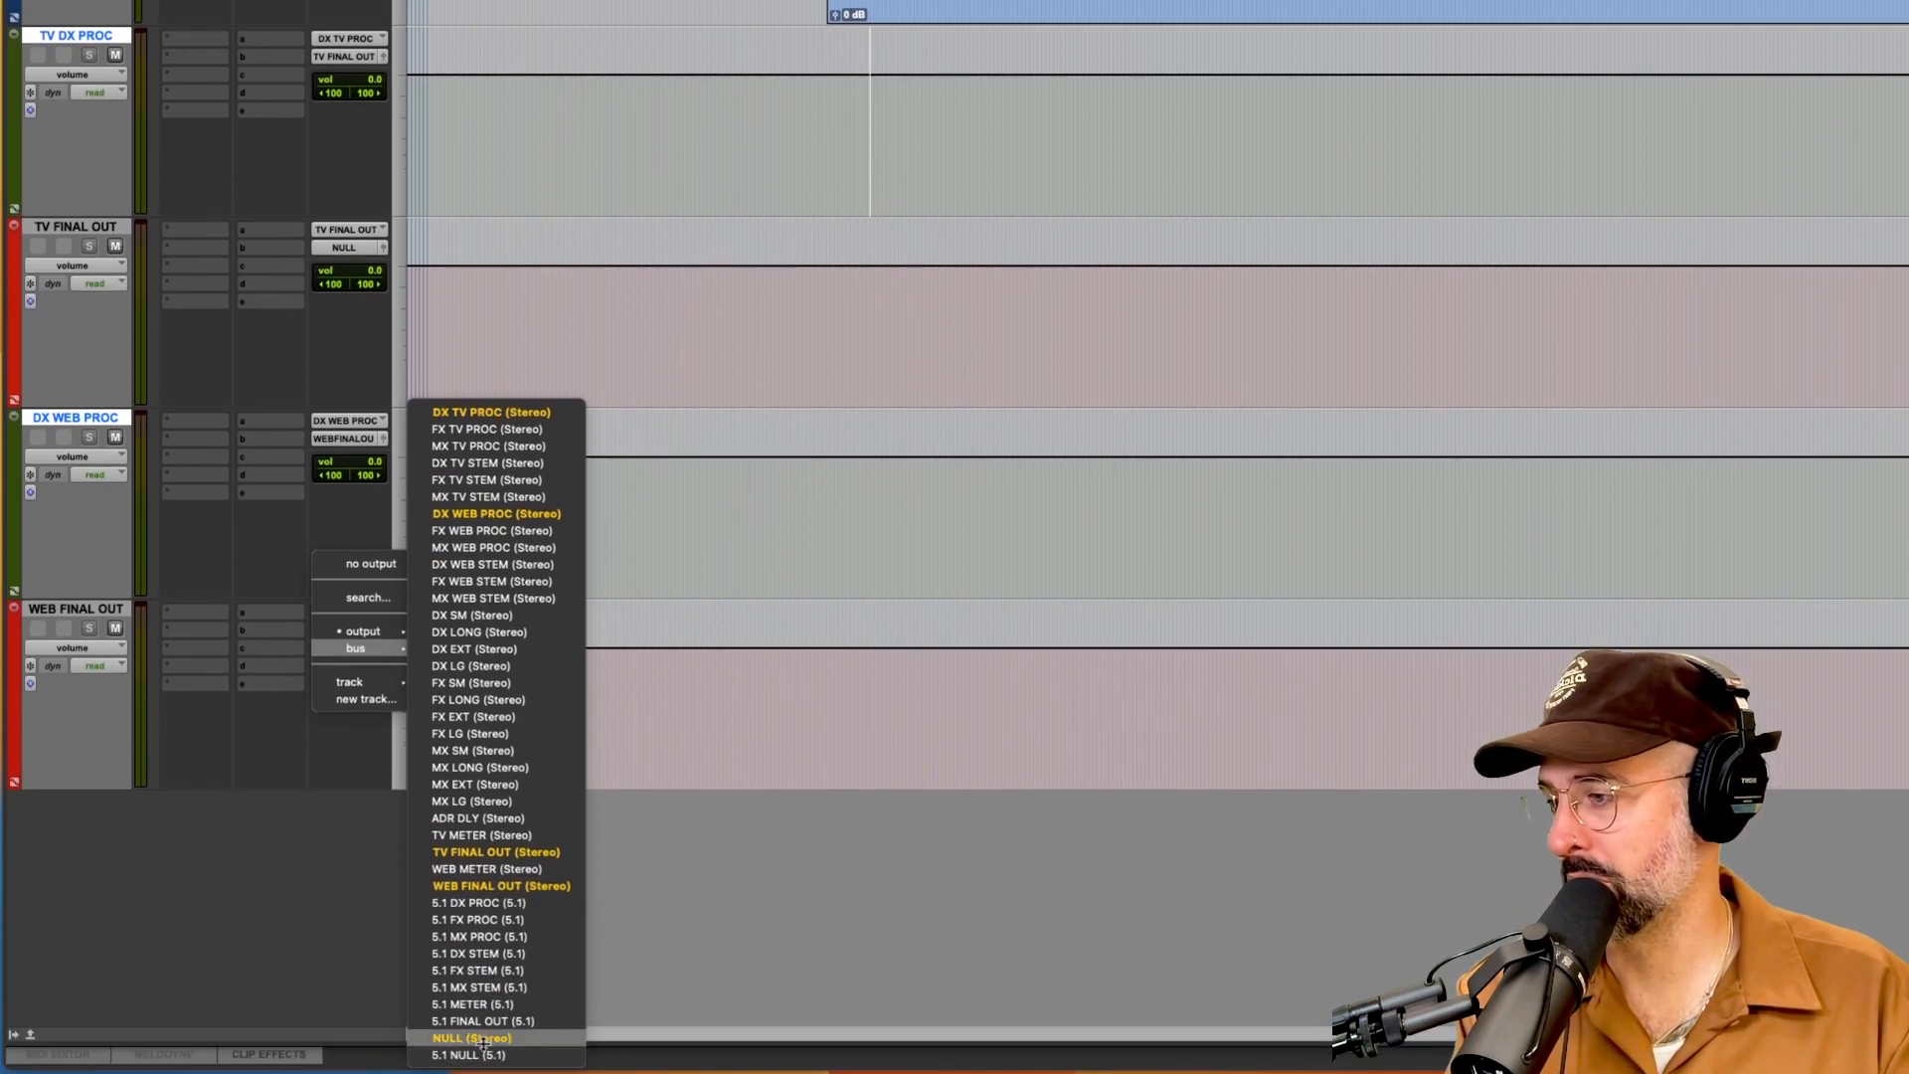
click(485, 1042)
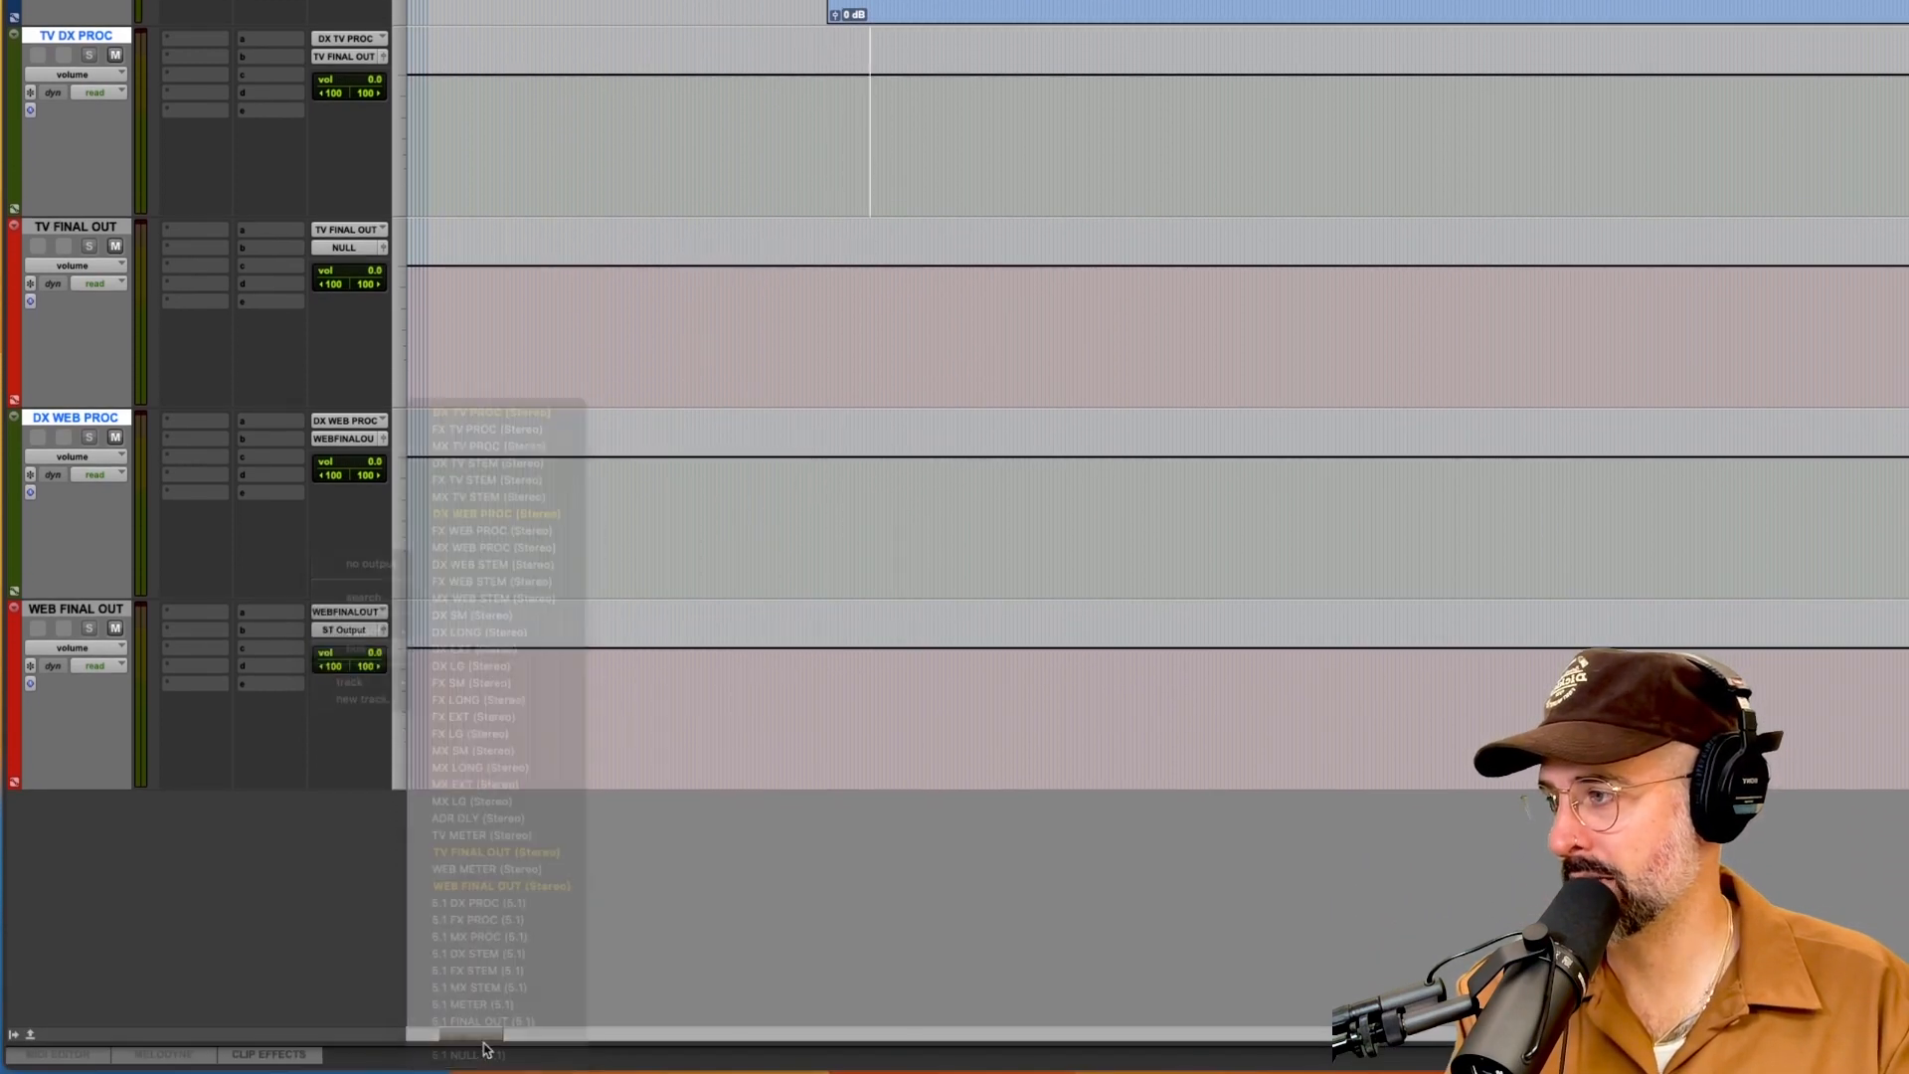
click(345, 630)
mouse_move(347, 636)
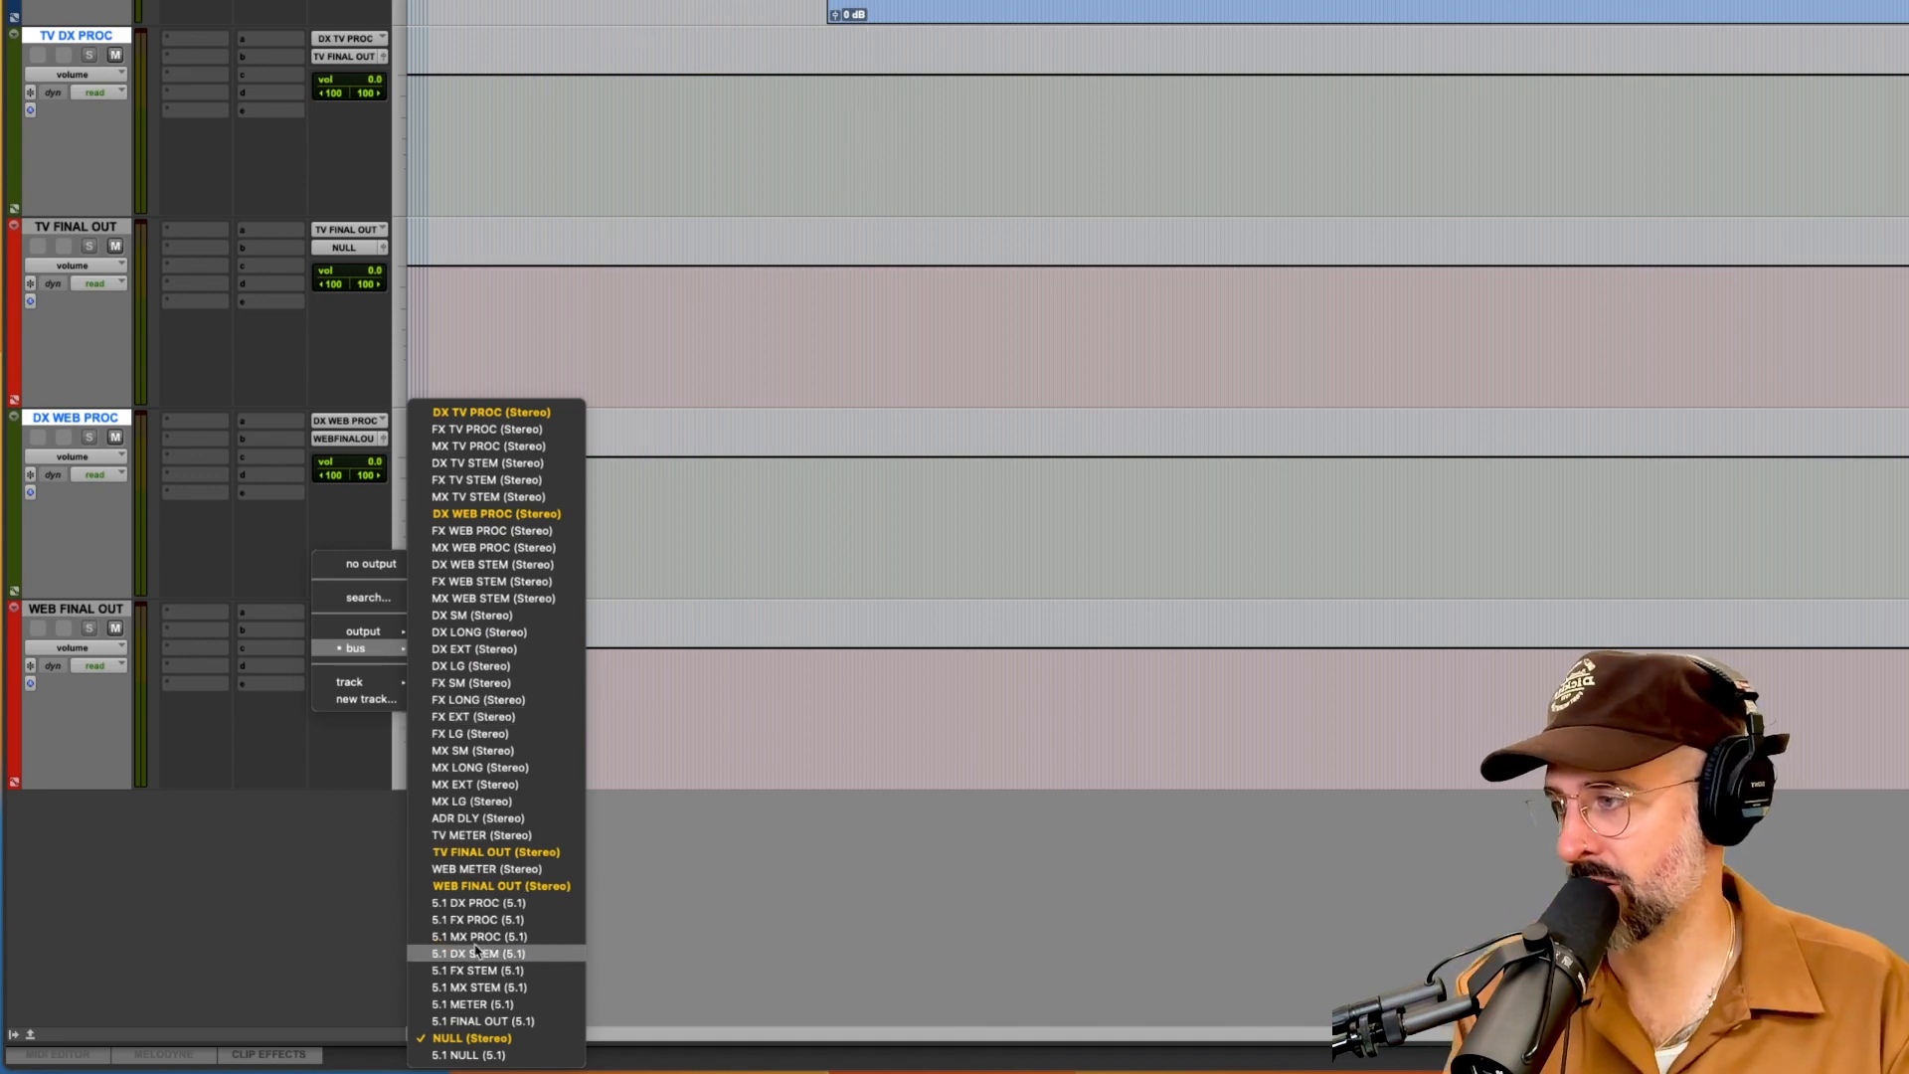
click(825, 323)
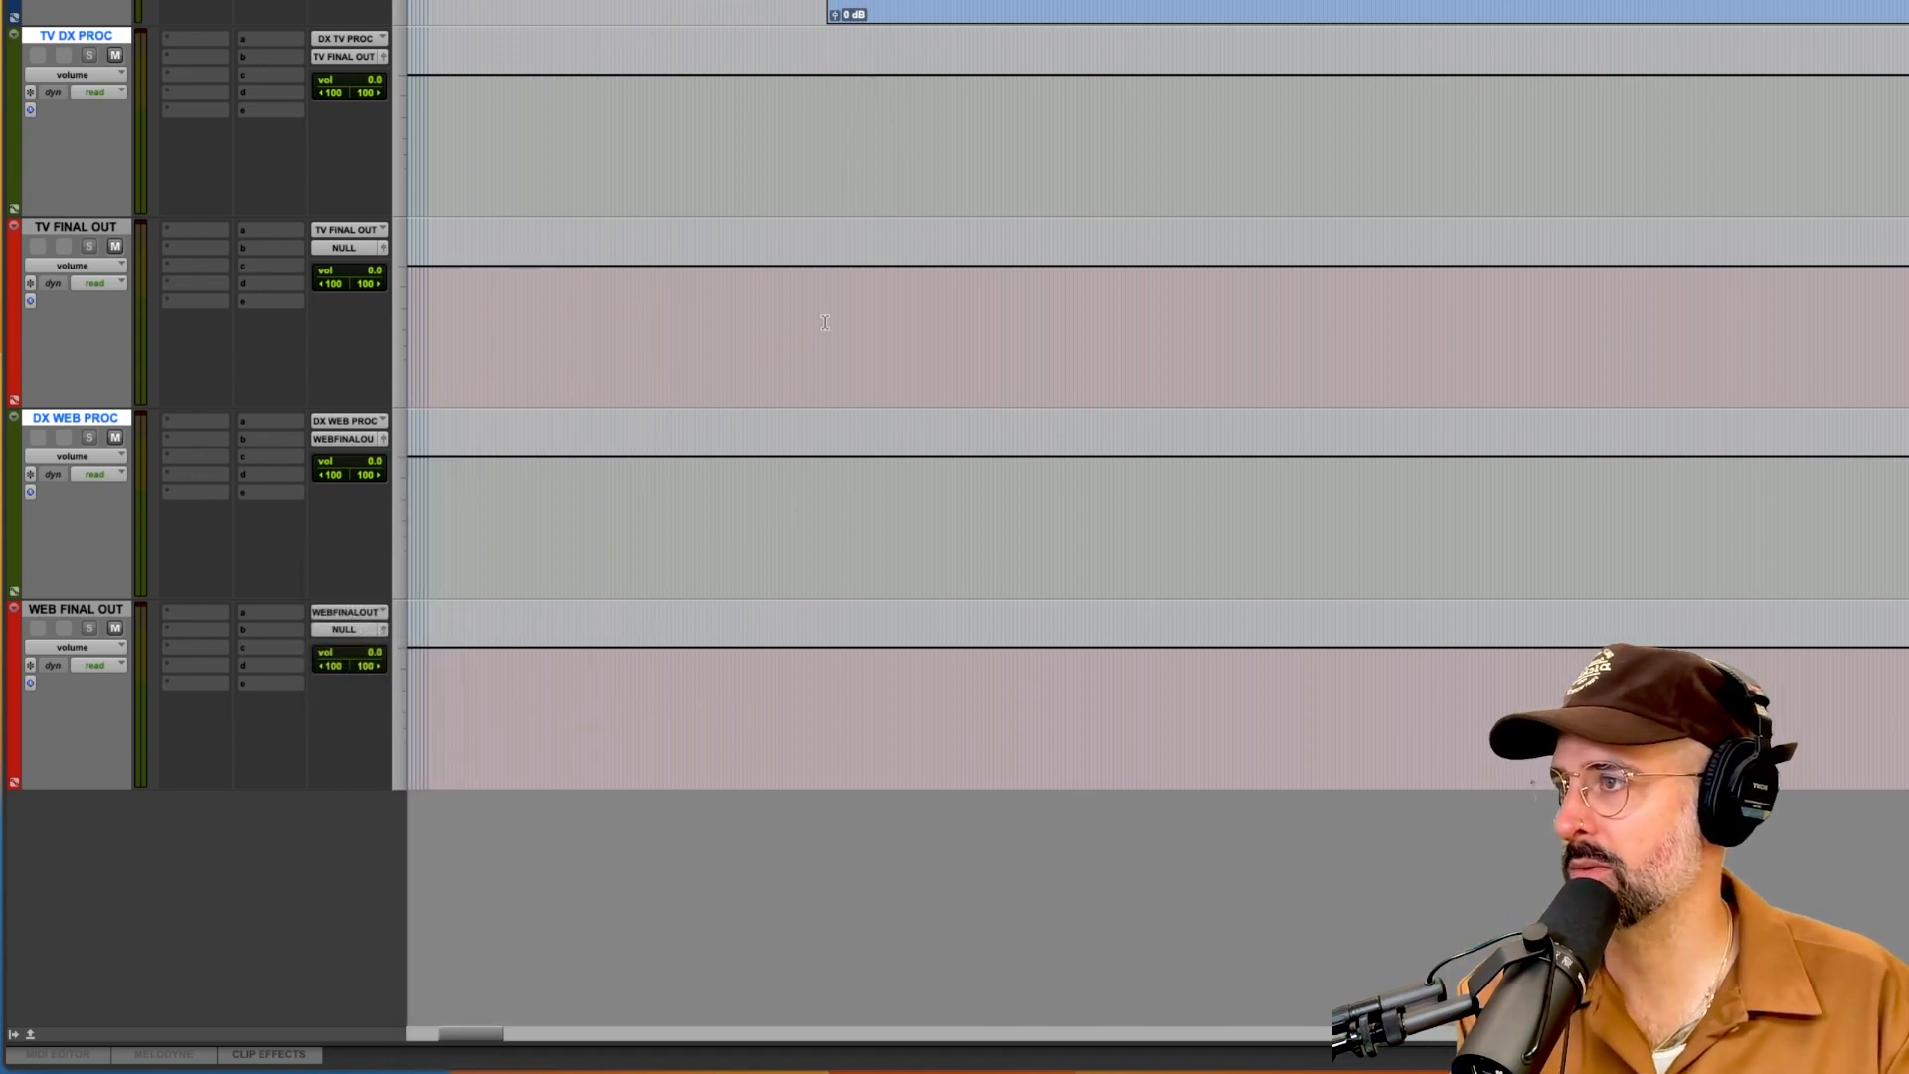
Route the TV FINAL OUT track's output to ST Output (Stereo) and audition the TV mix from just before the clip
click(345, 248)
mouse_move(371, 248)
click(430, 256)
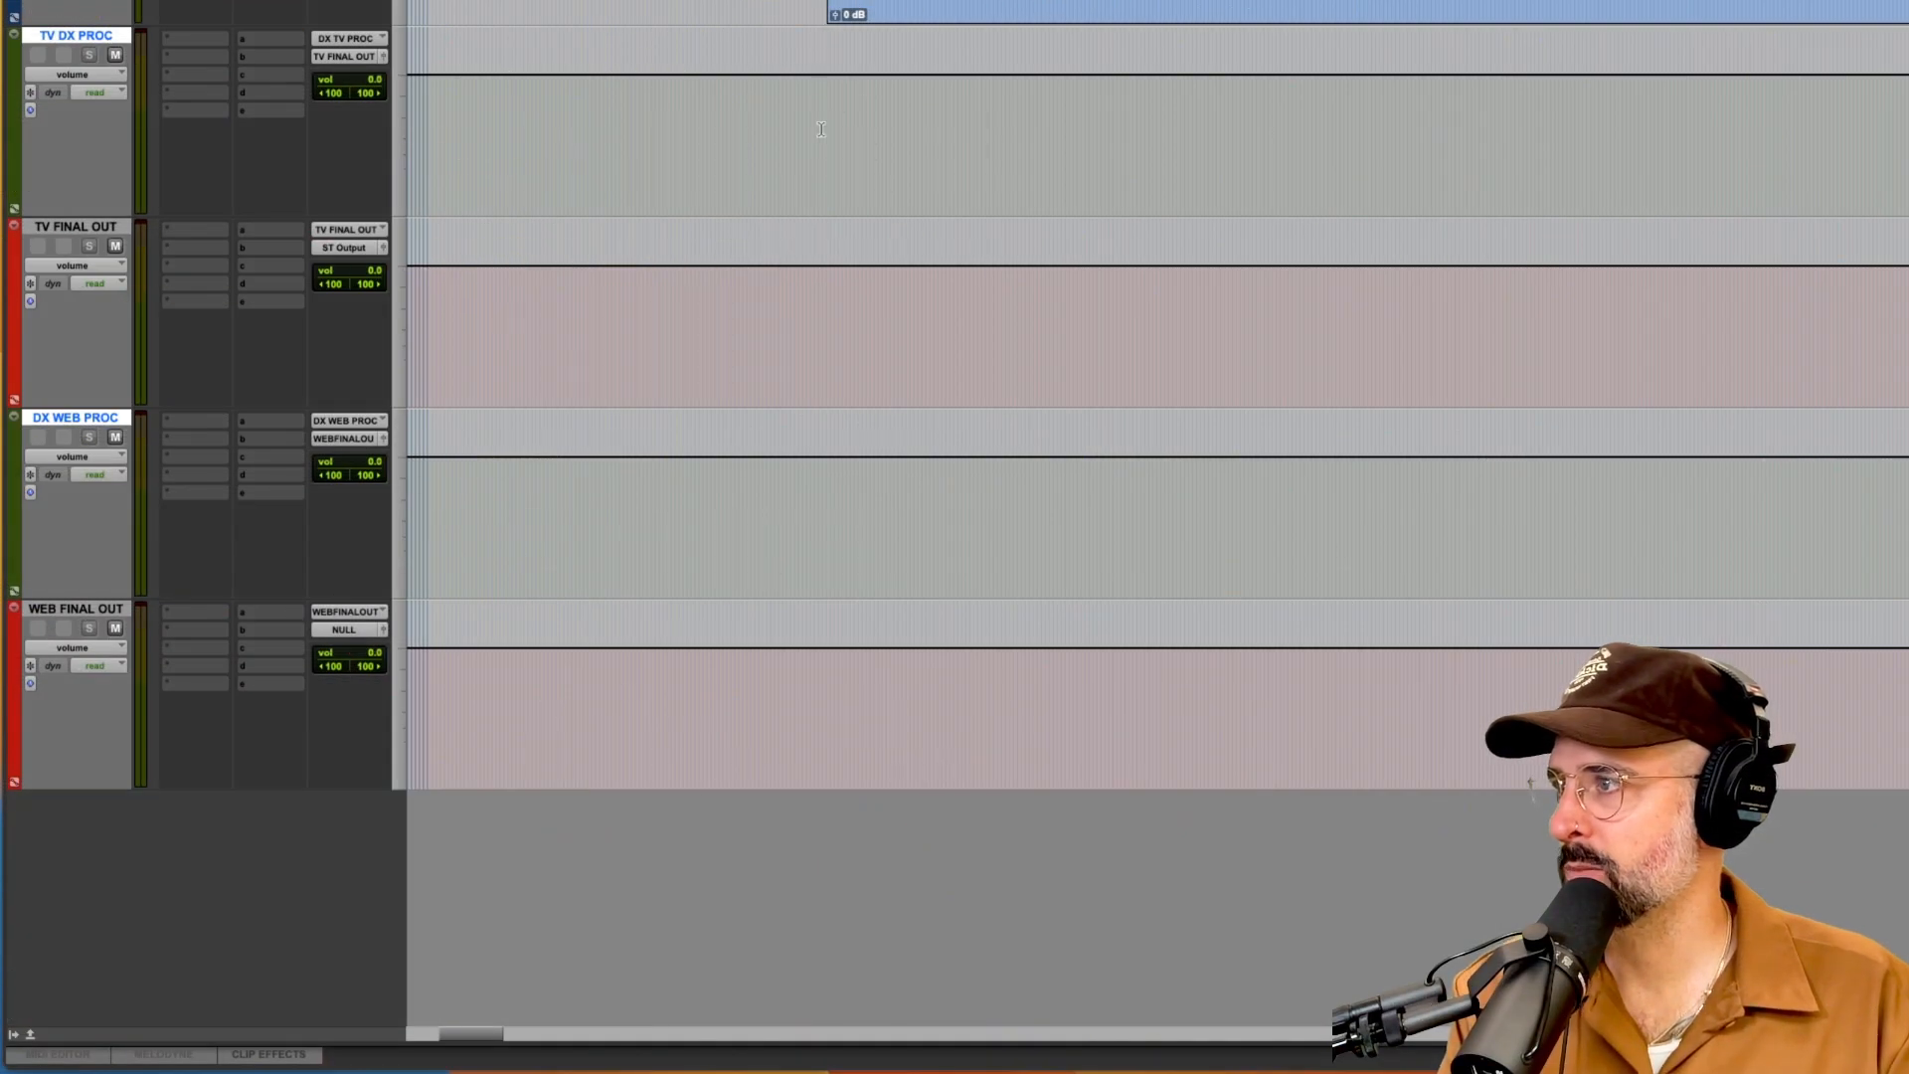
click(822, 129)
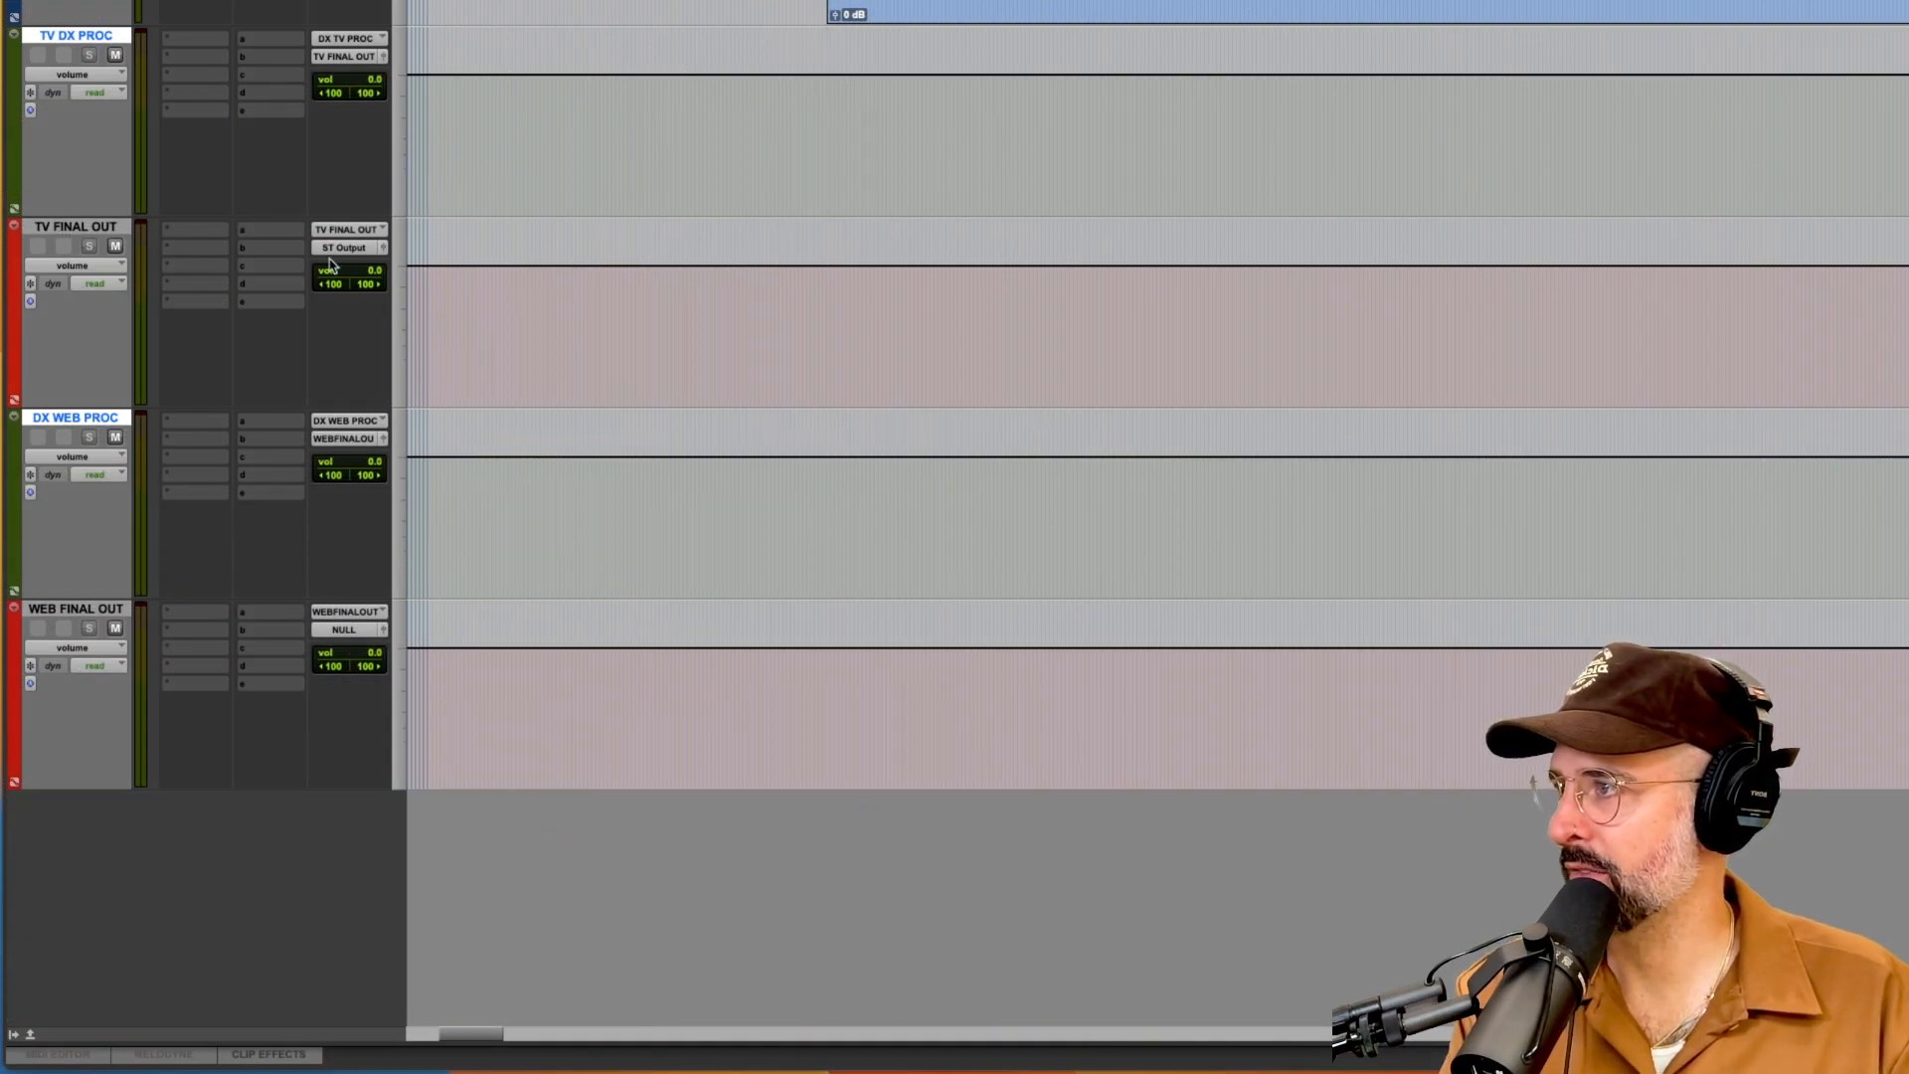
key(space)
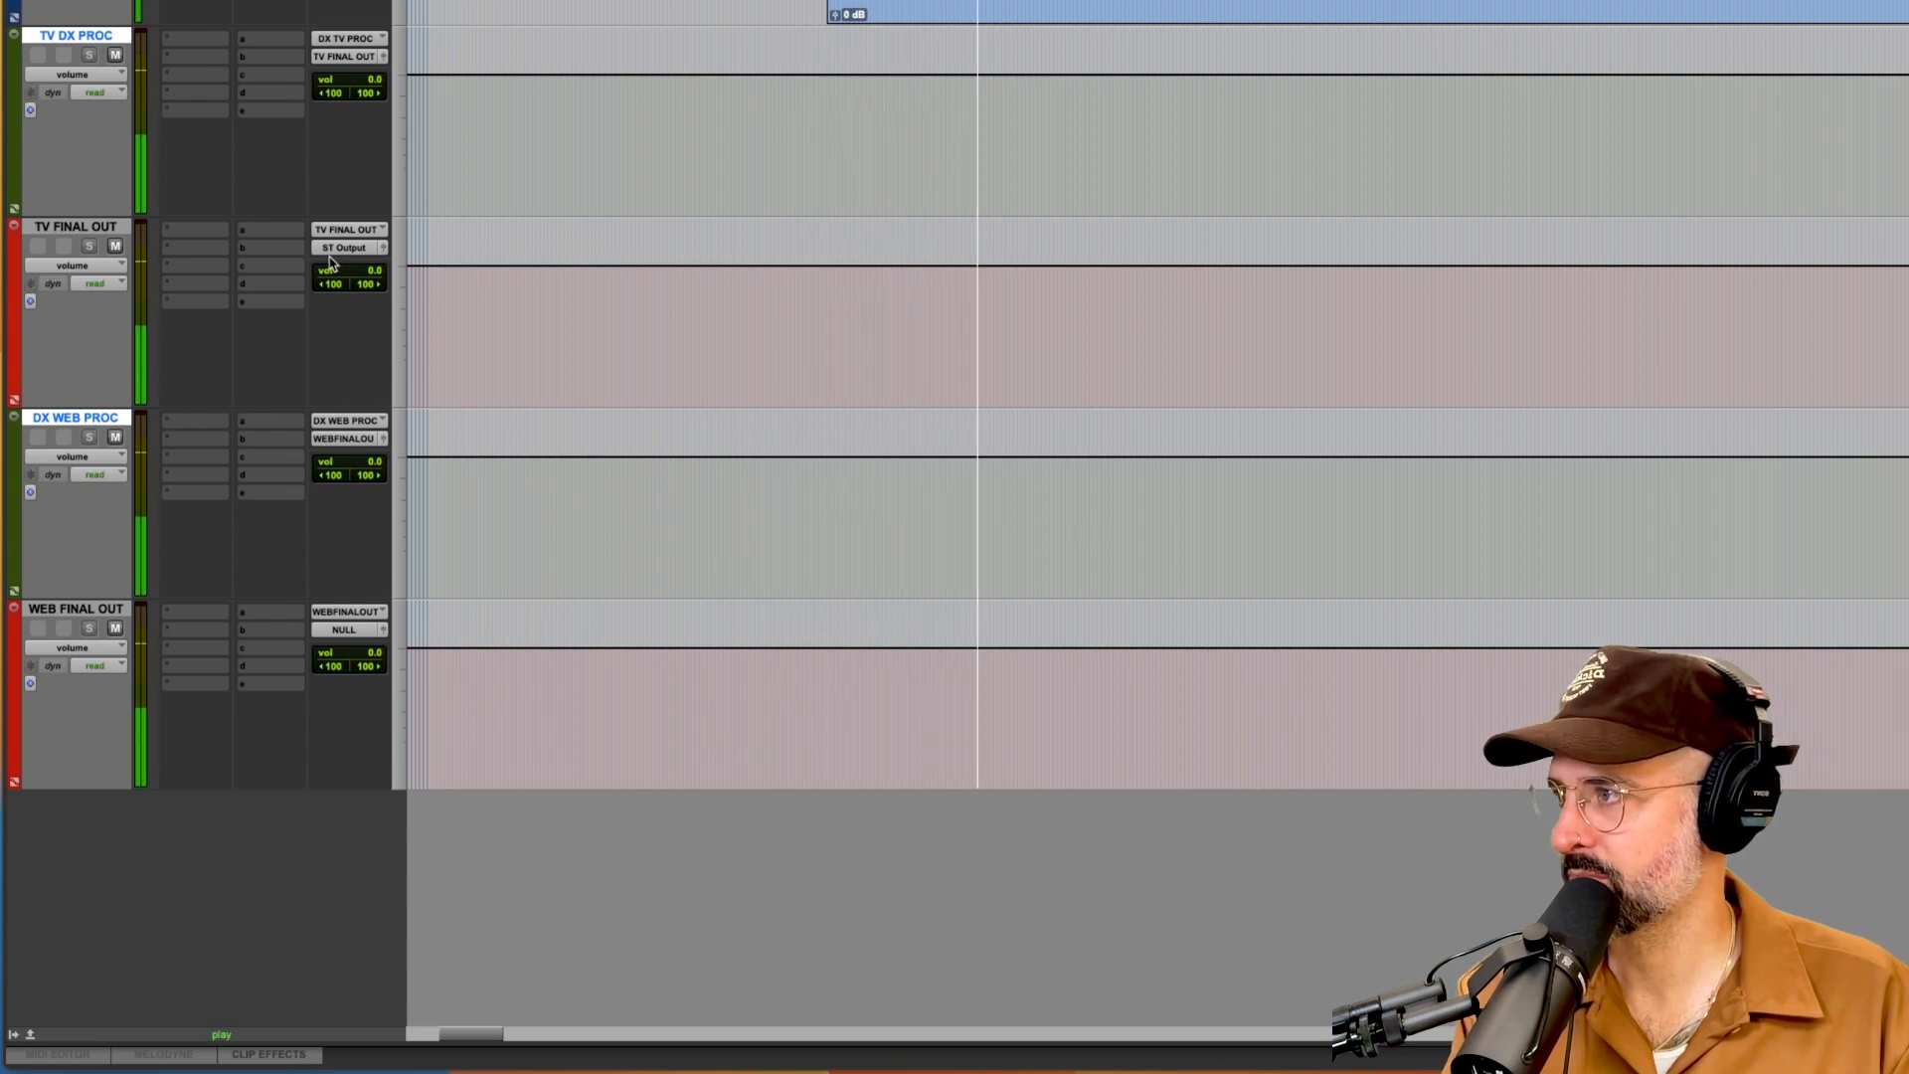
key(space)
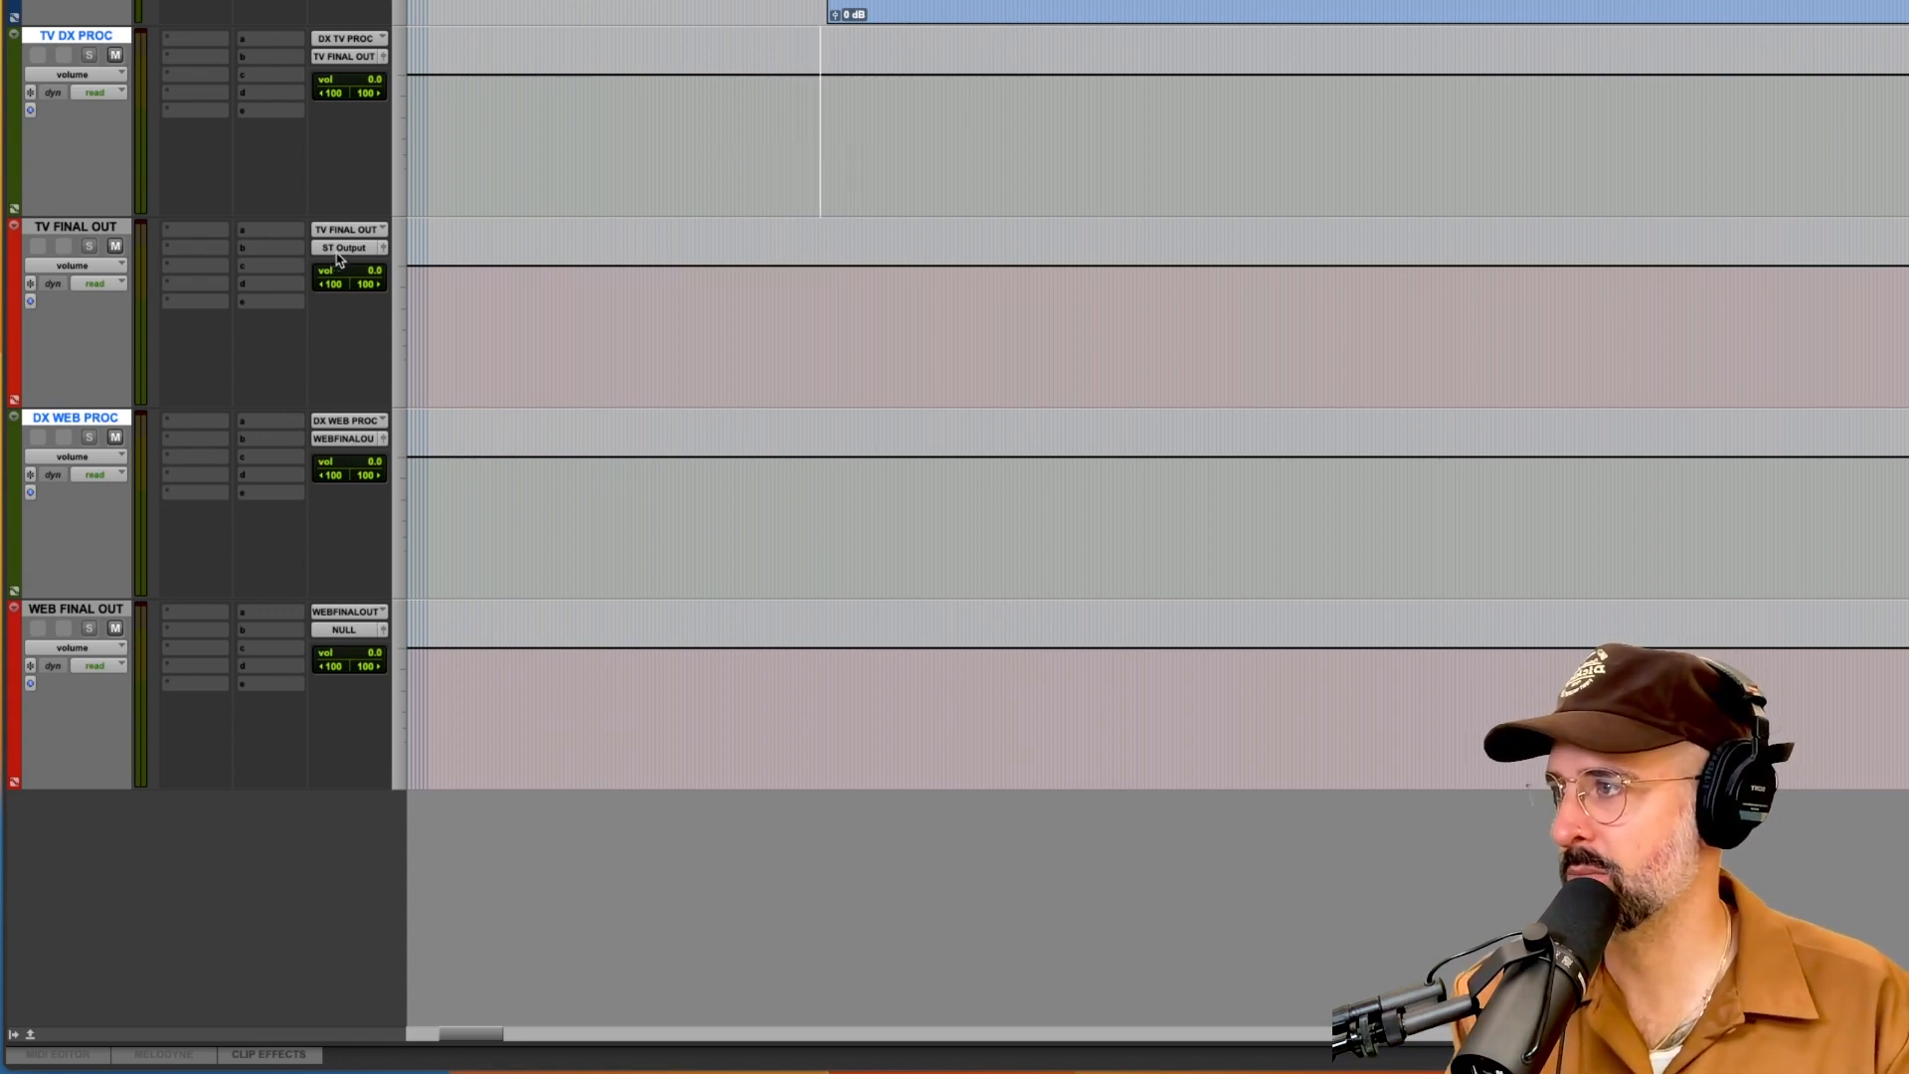
Return the TV FINAL OUT track's output to the NULL (Stereo) bus and start playback to check the routing
click(339, 254)
mouse_move(358, 266)
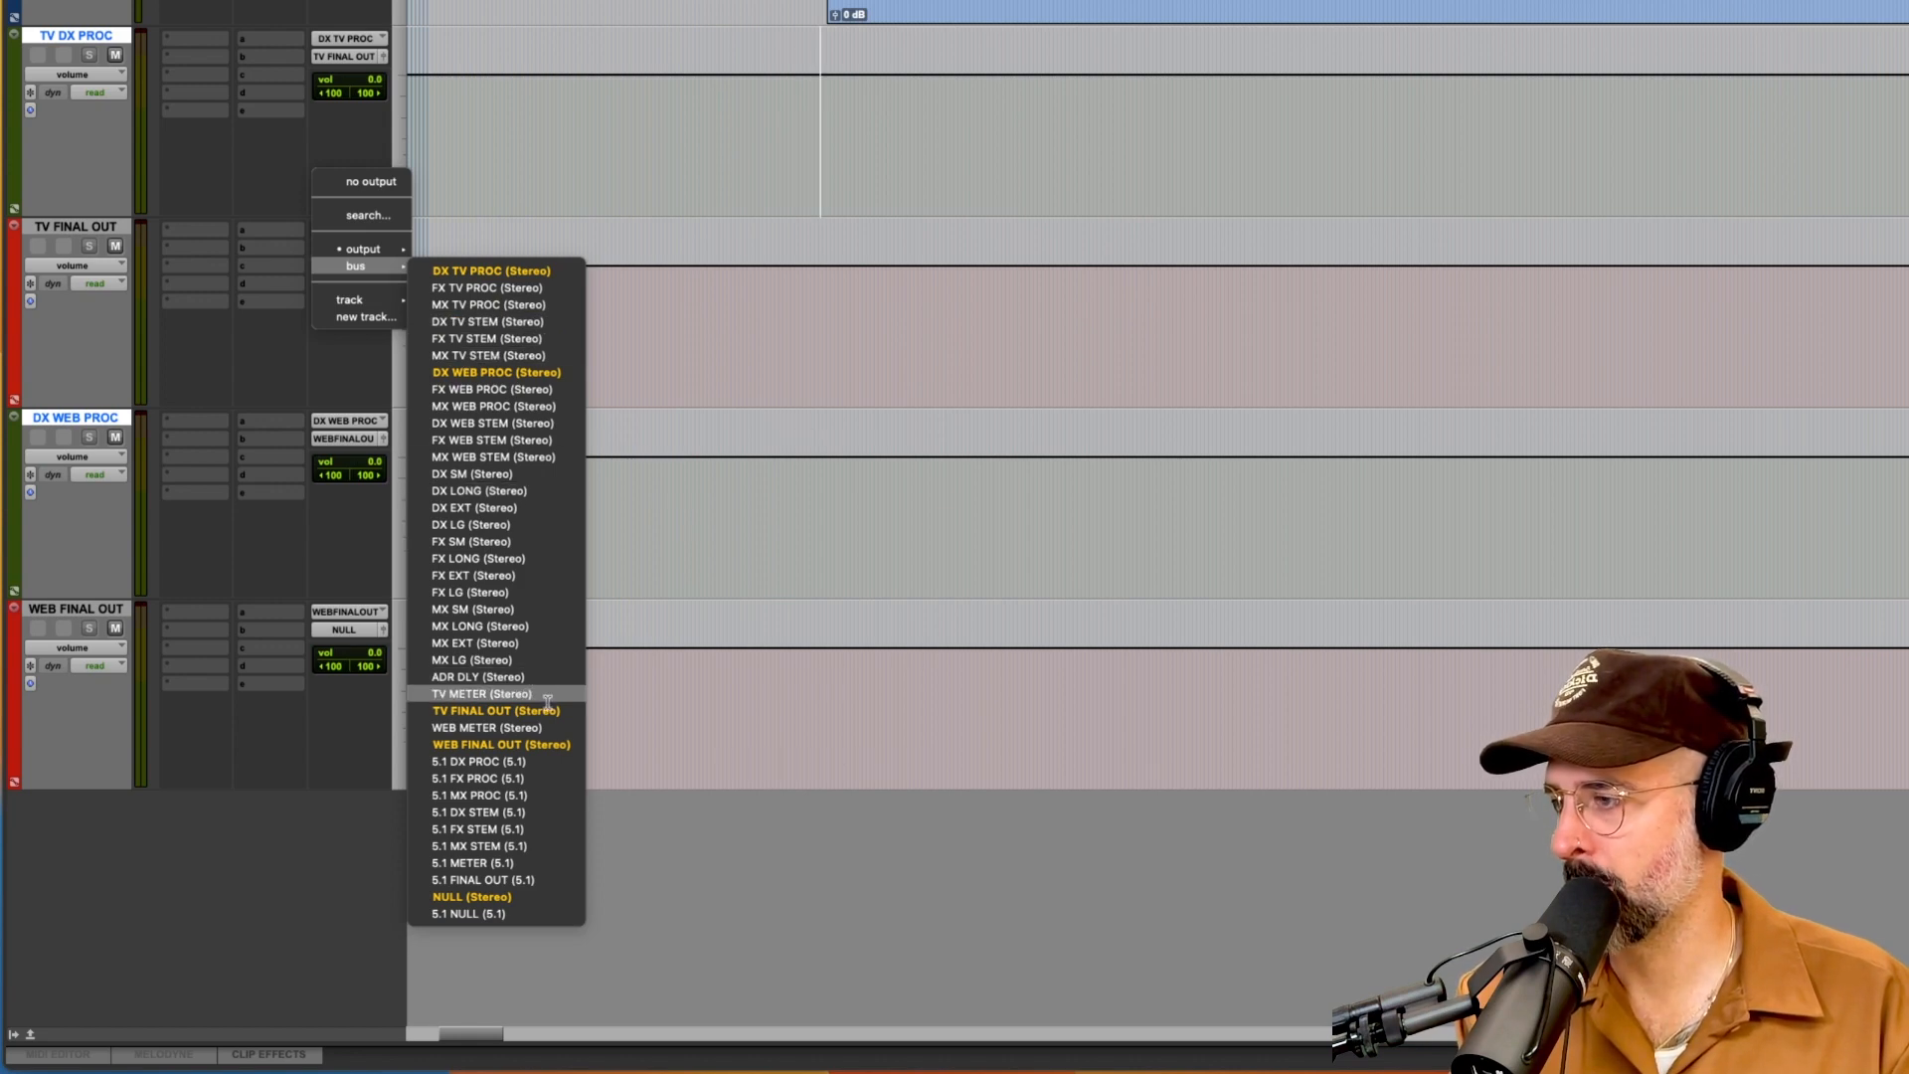
click(512, 892)
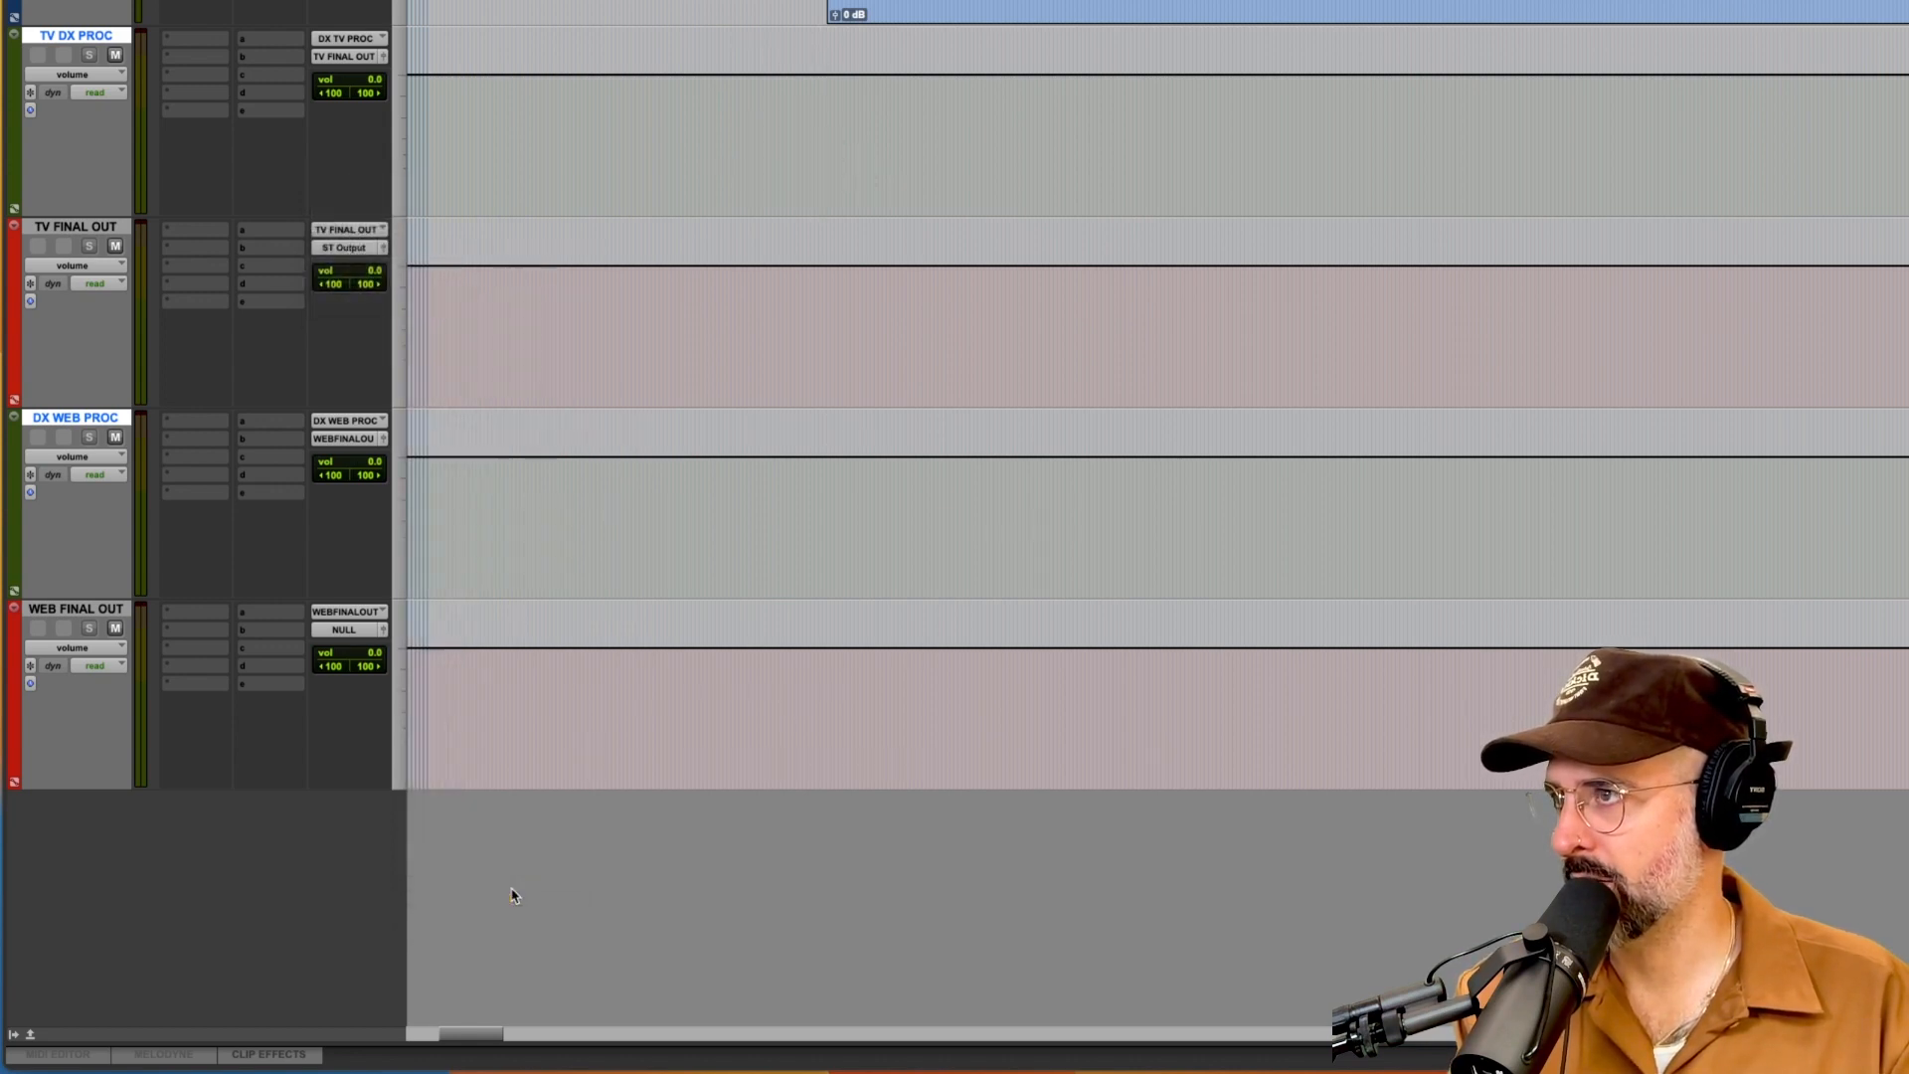
key(space)
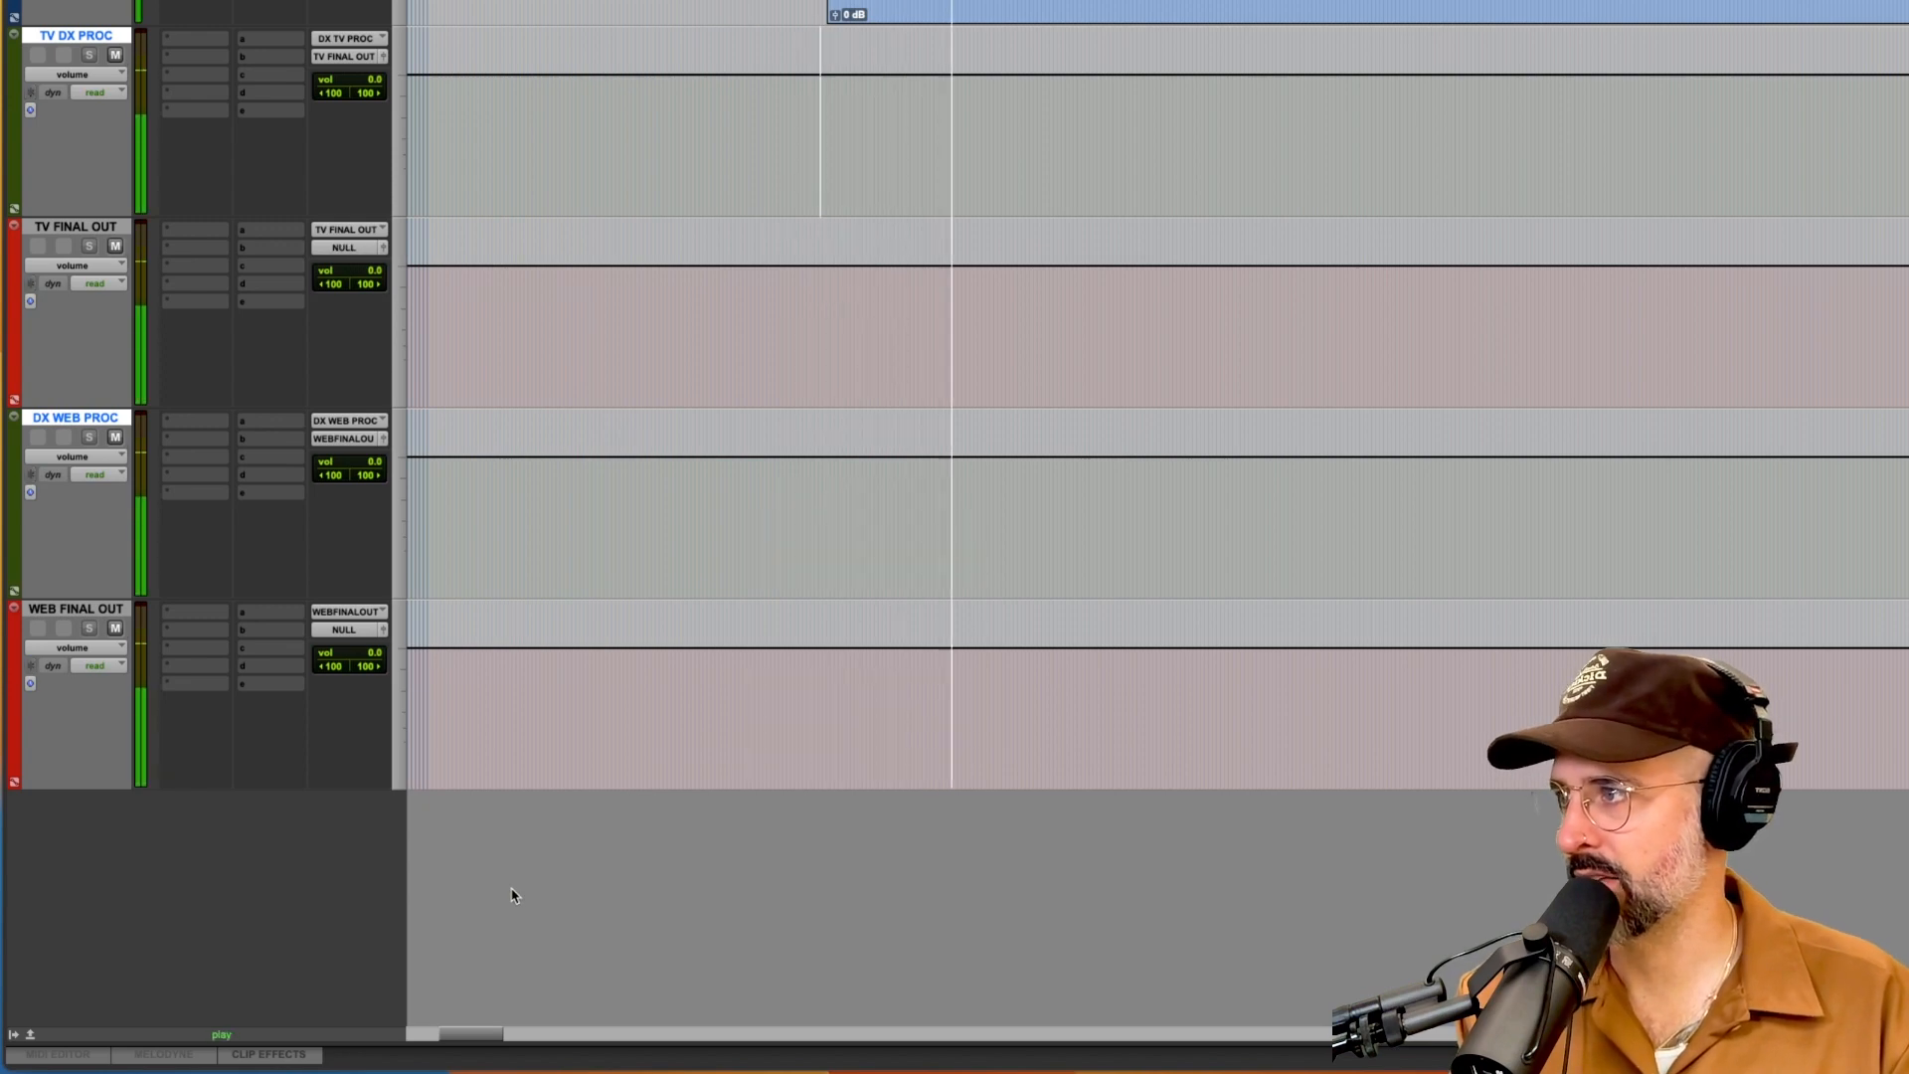
Stop playback, route the WEB FINAL OUT track's output to ST Output (Stereo), and audition the web mix
key(space)
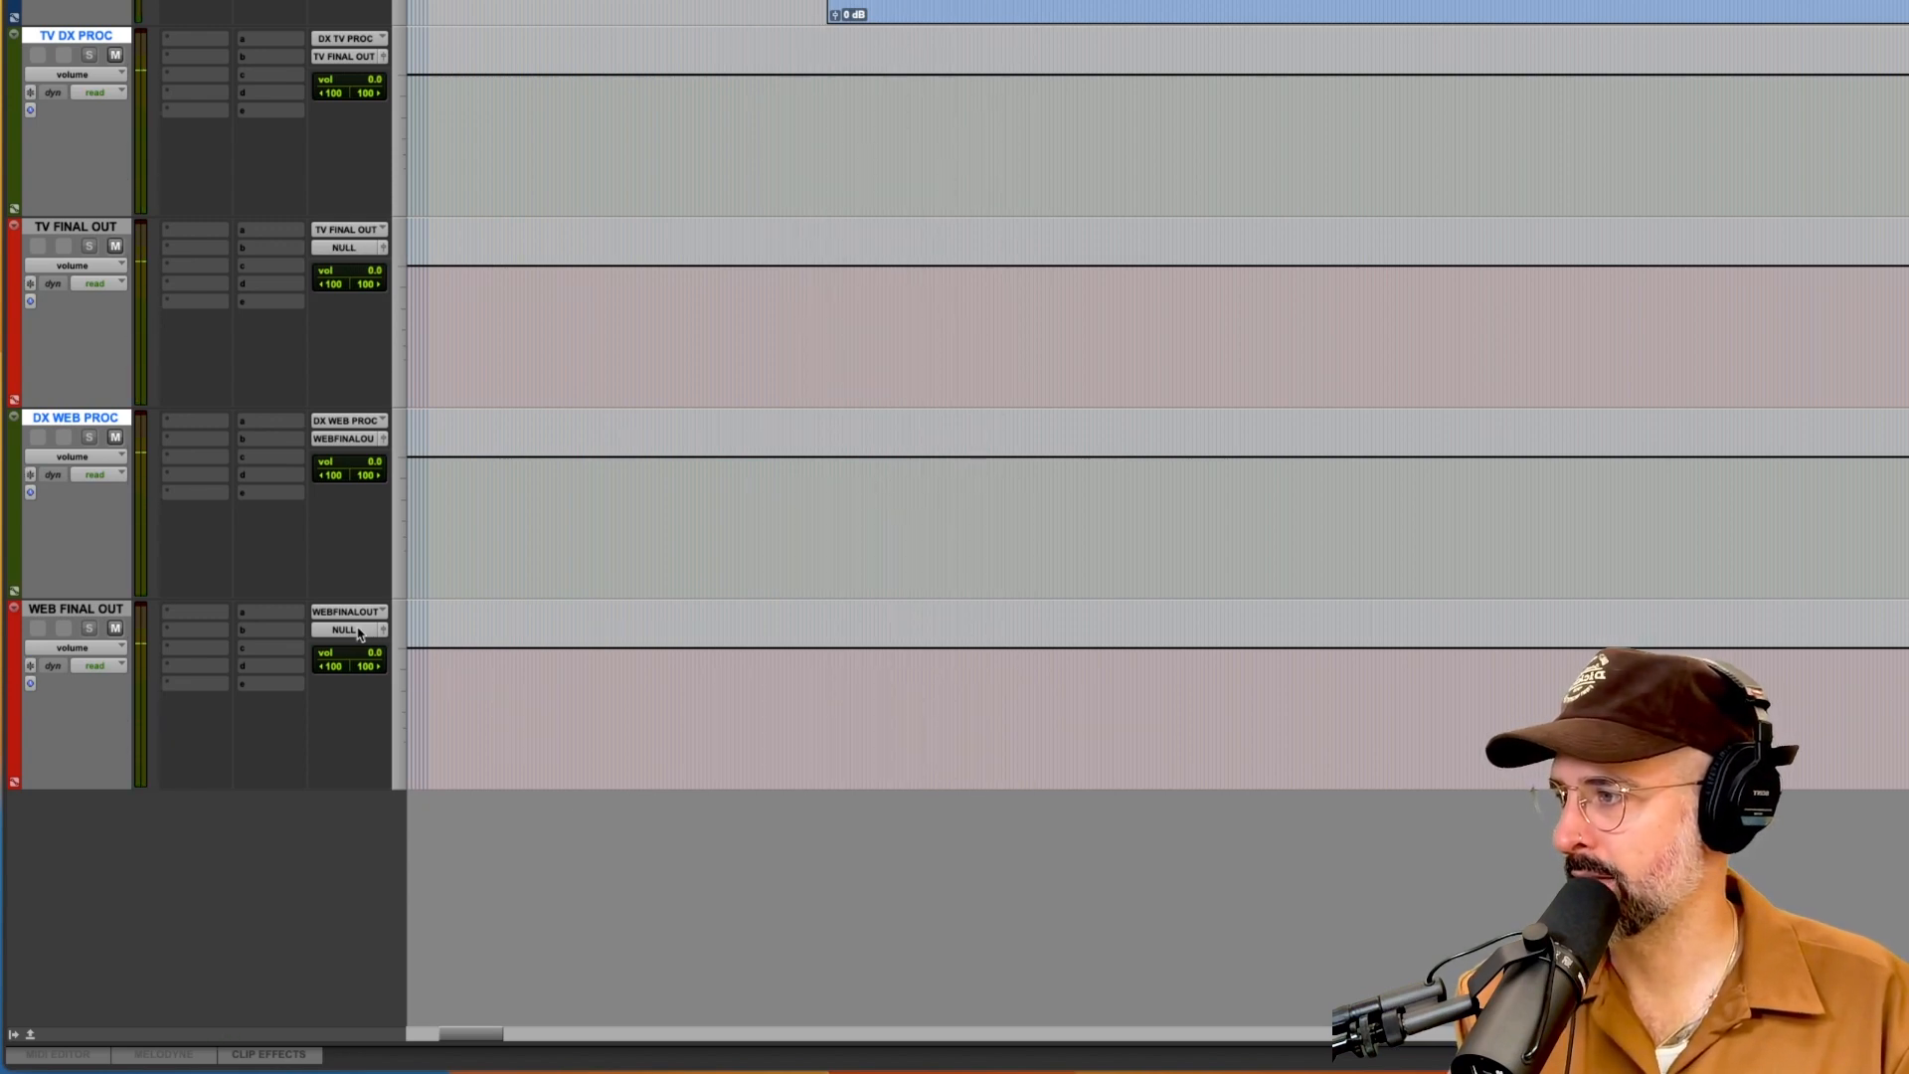
click(360, 633)
mouse_move(363, 632)
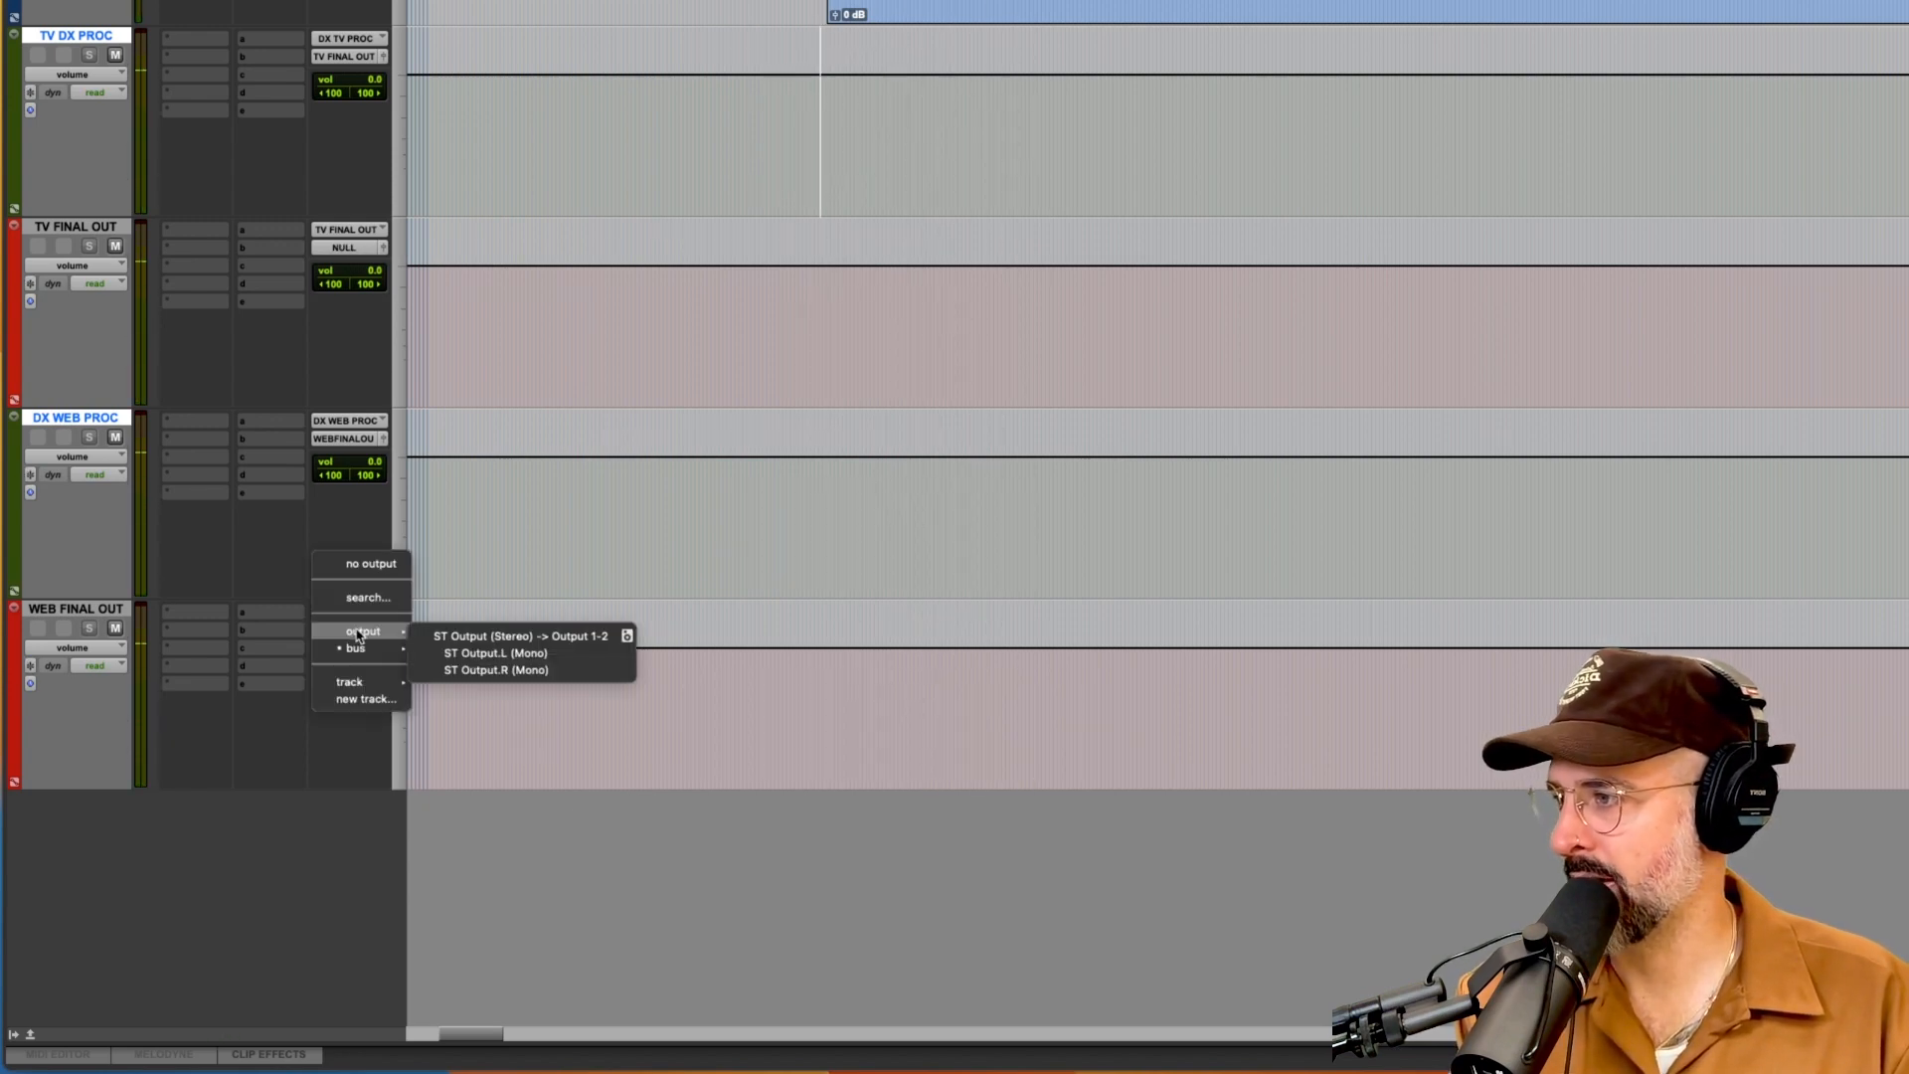
click(458, 636)
key(space)
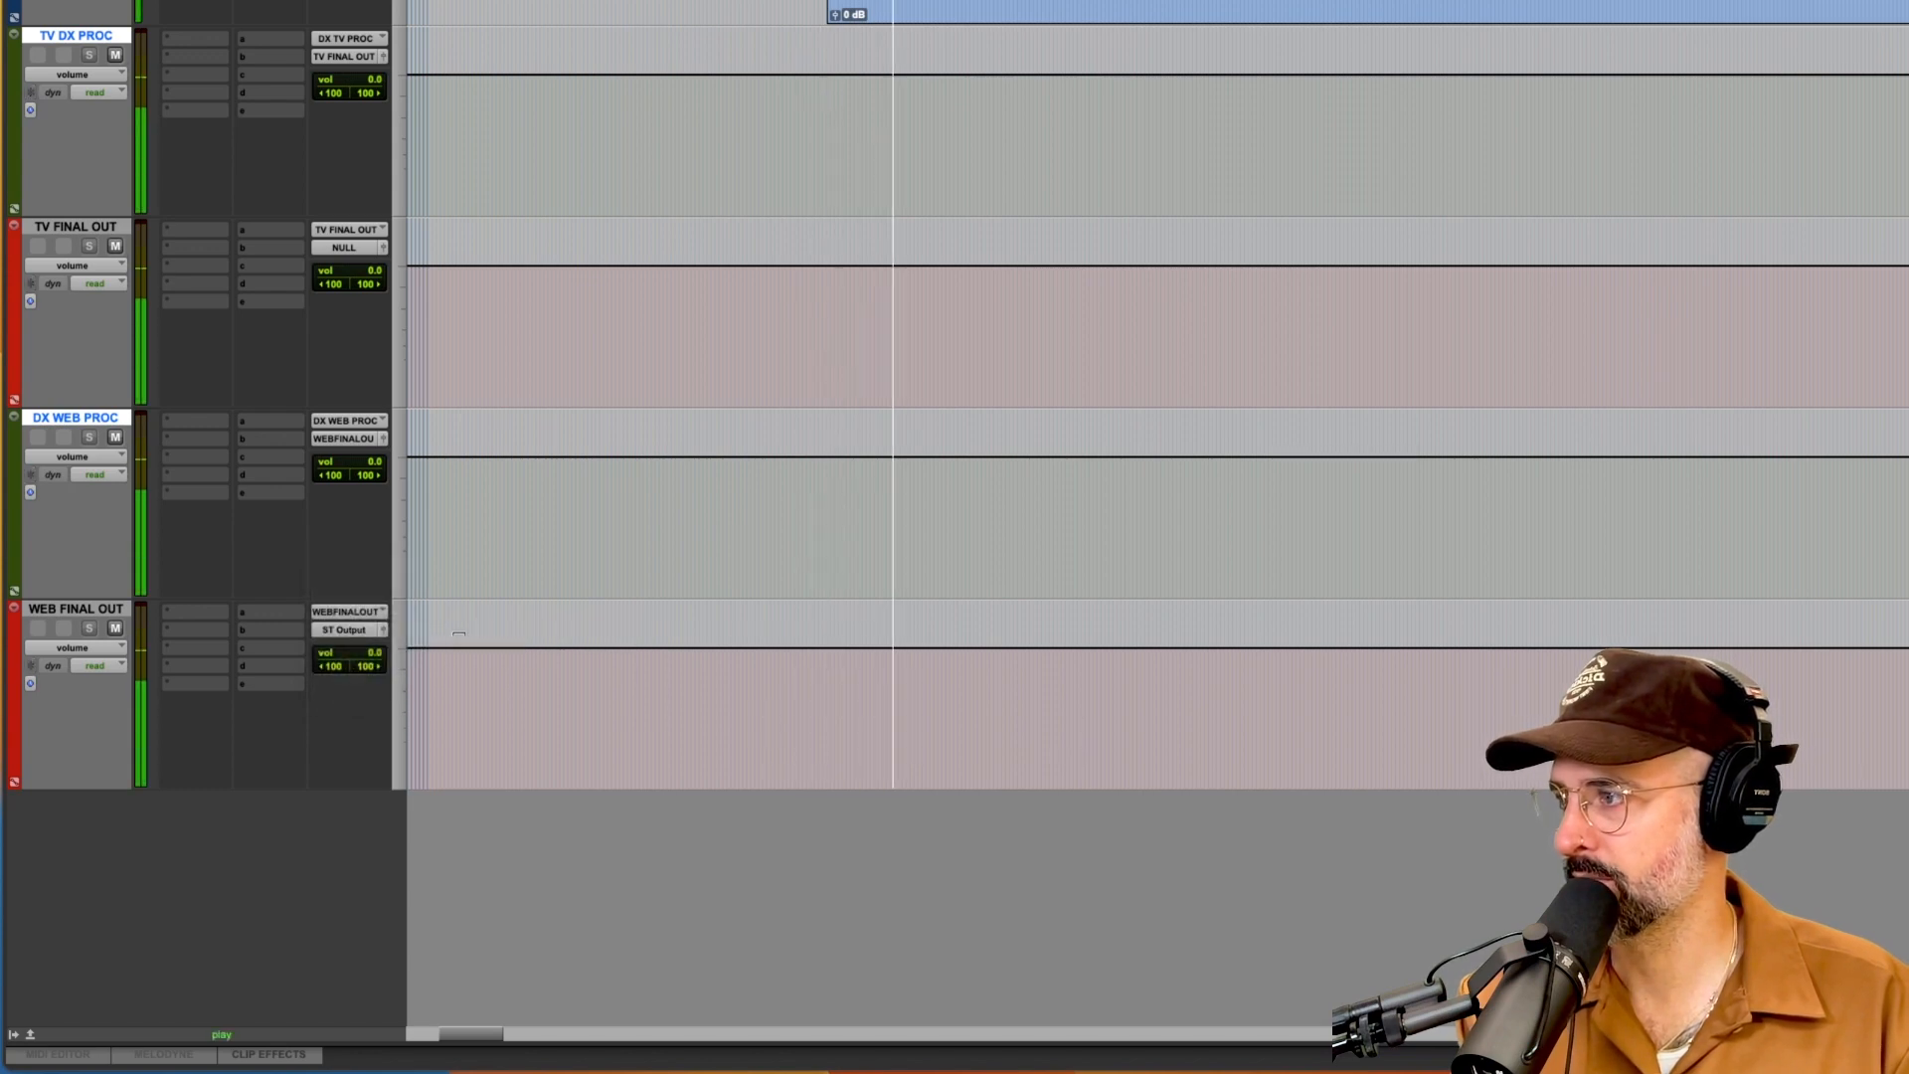
key(space)
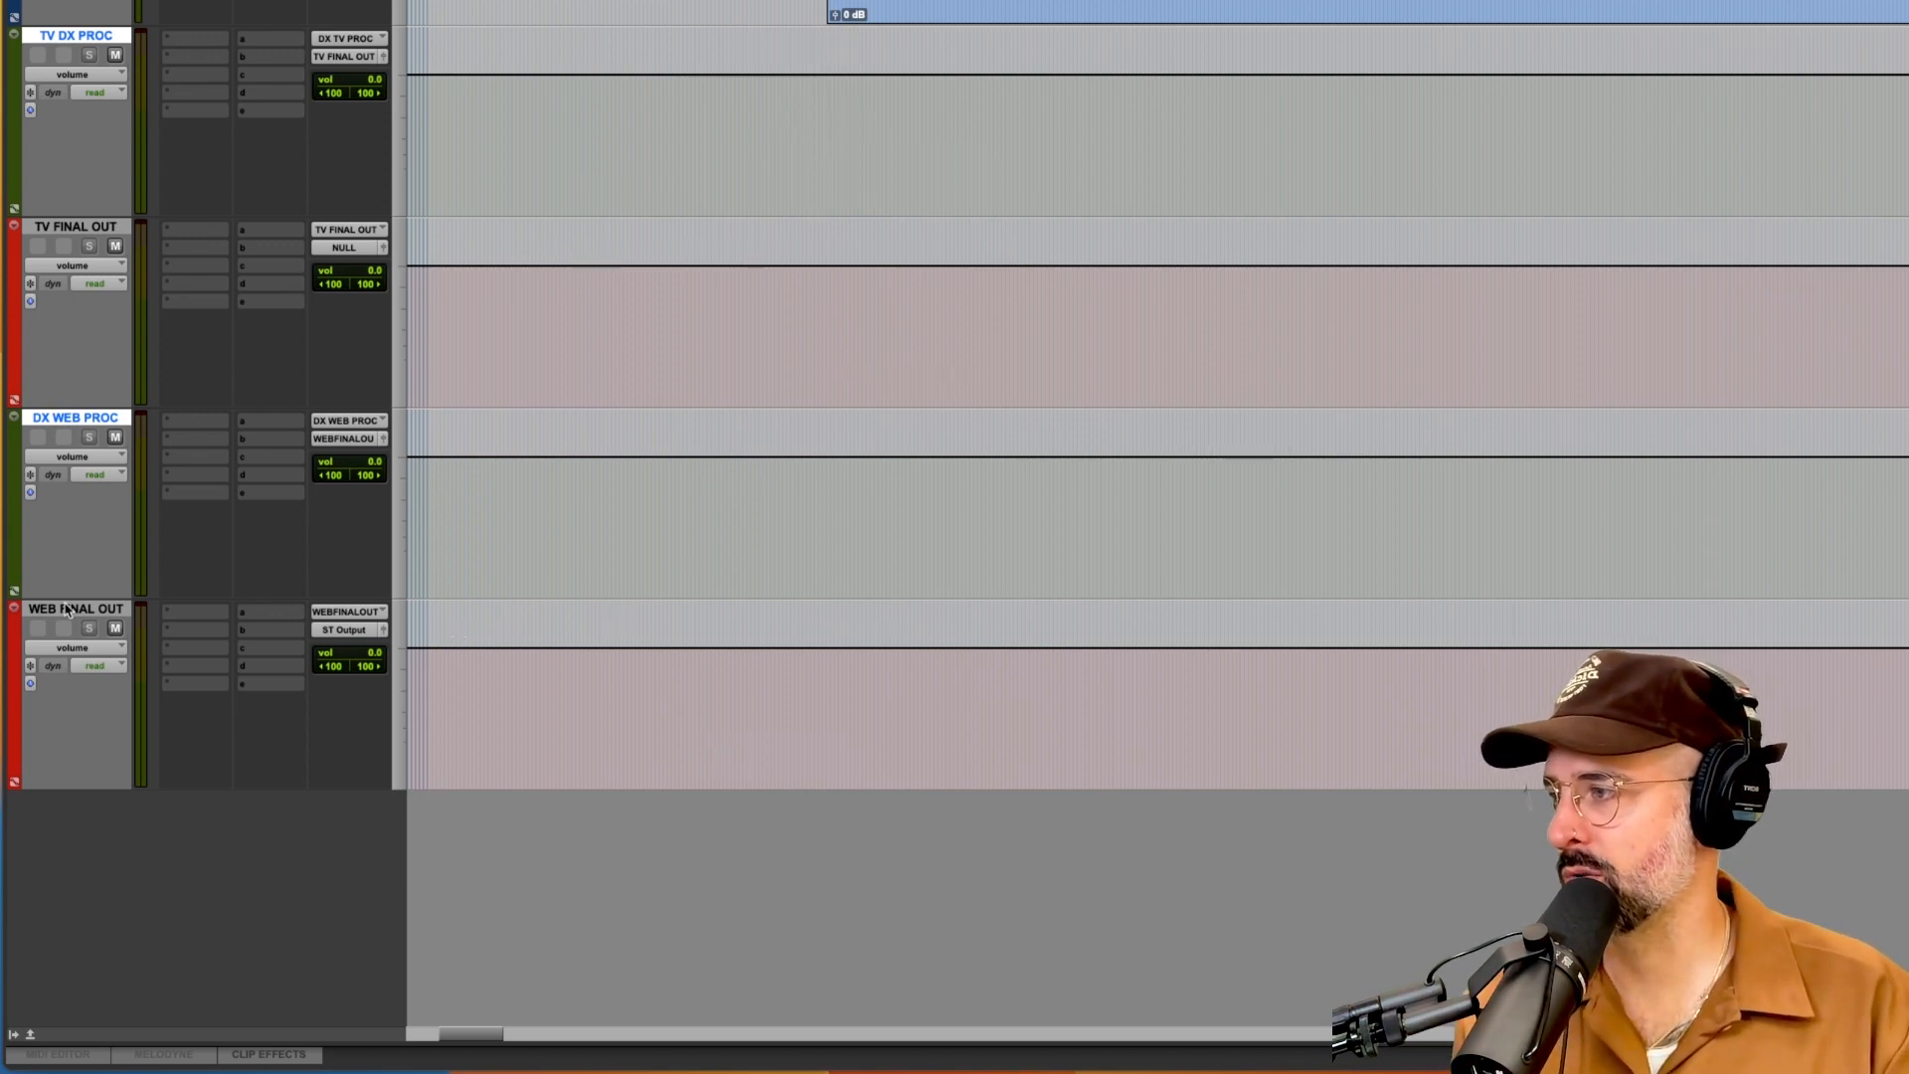
Insert the Waves WLM Plus (stereo) plug-in on WEB FINAL OUT and move it to the first insert of DX WEB PROC
click(180, 615)
mouse_move(182, 615)
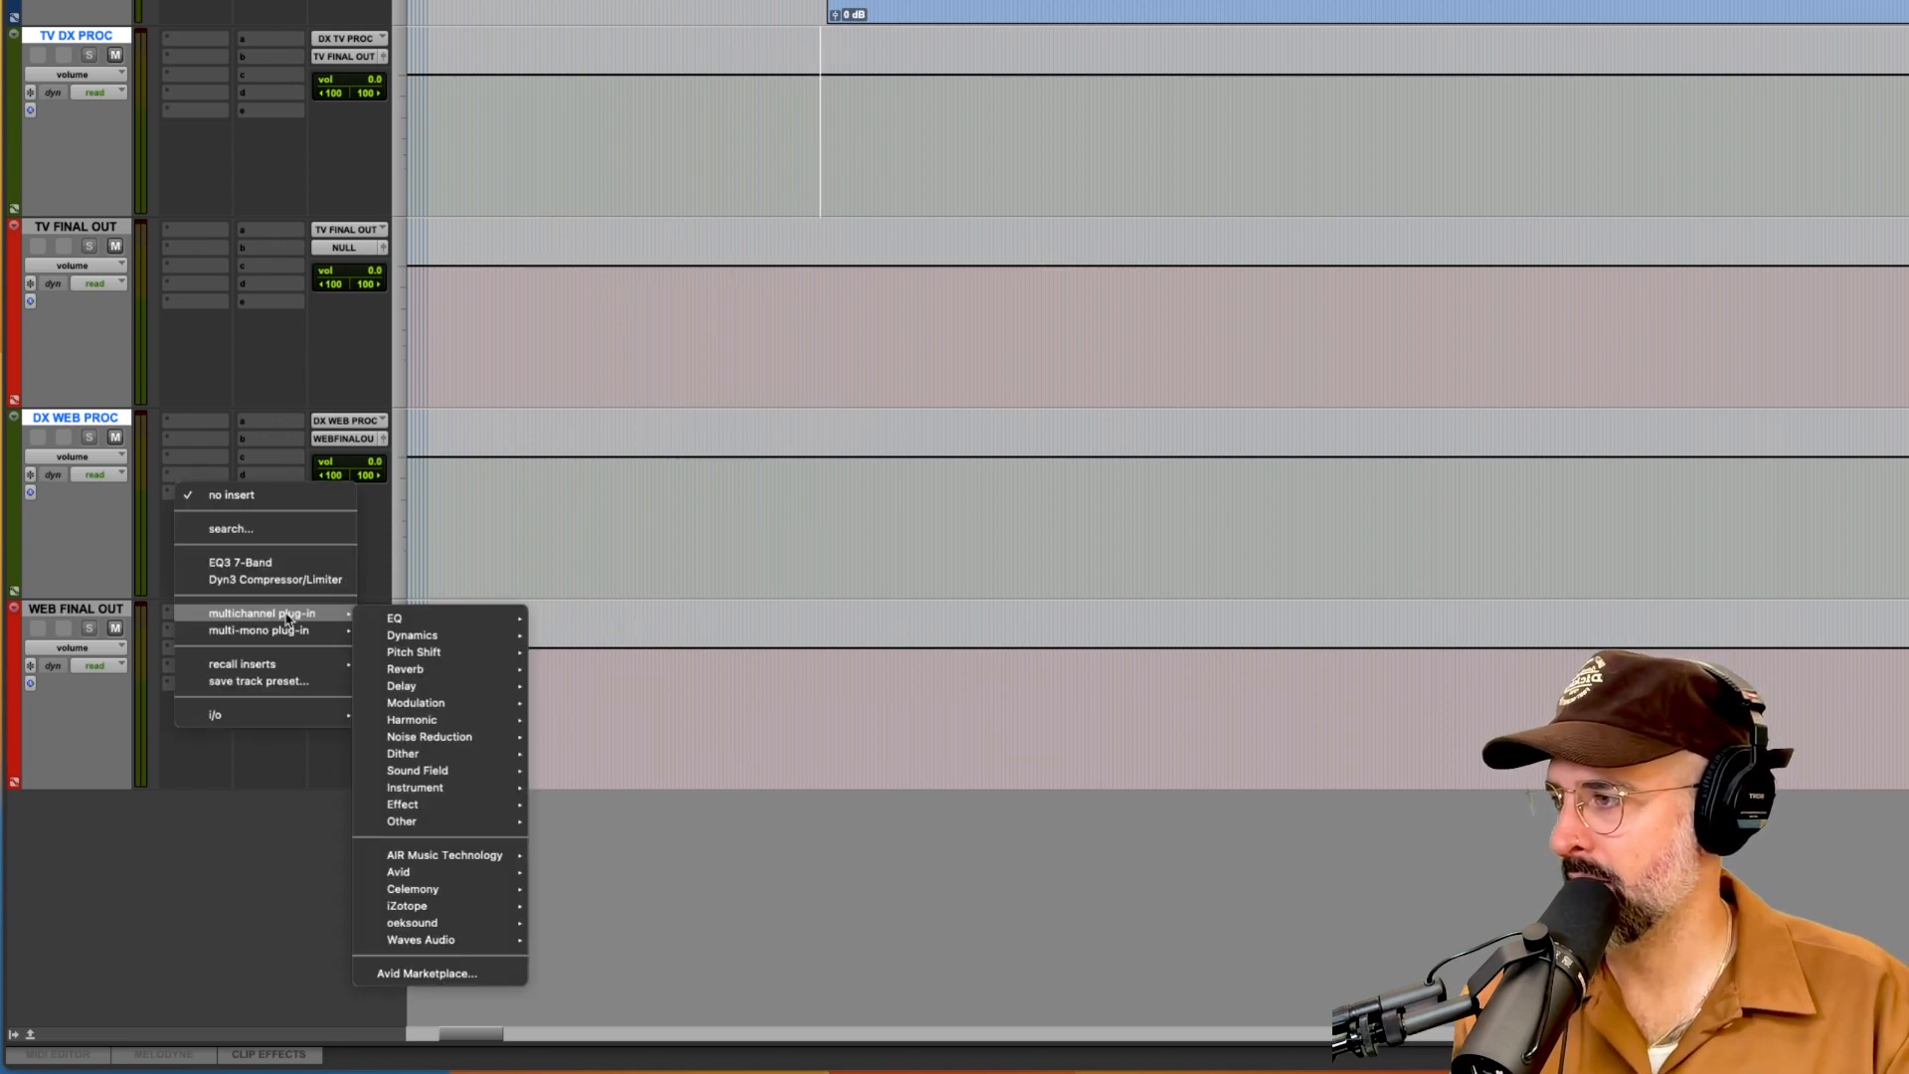
mouse_move(447, 949)
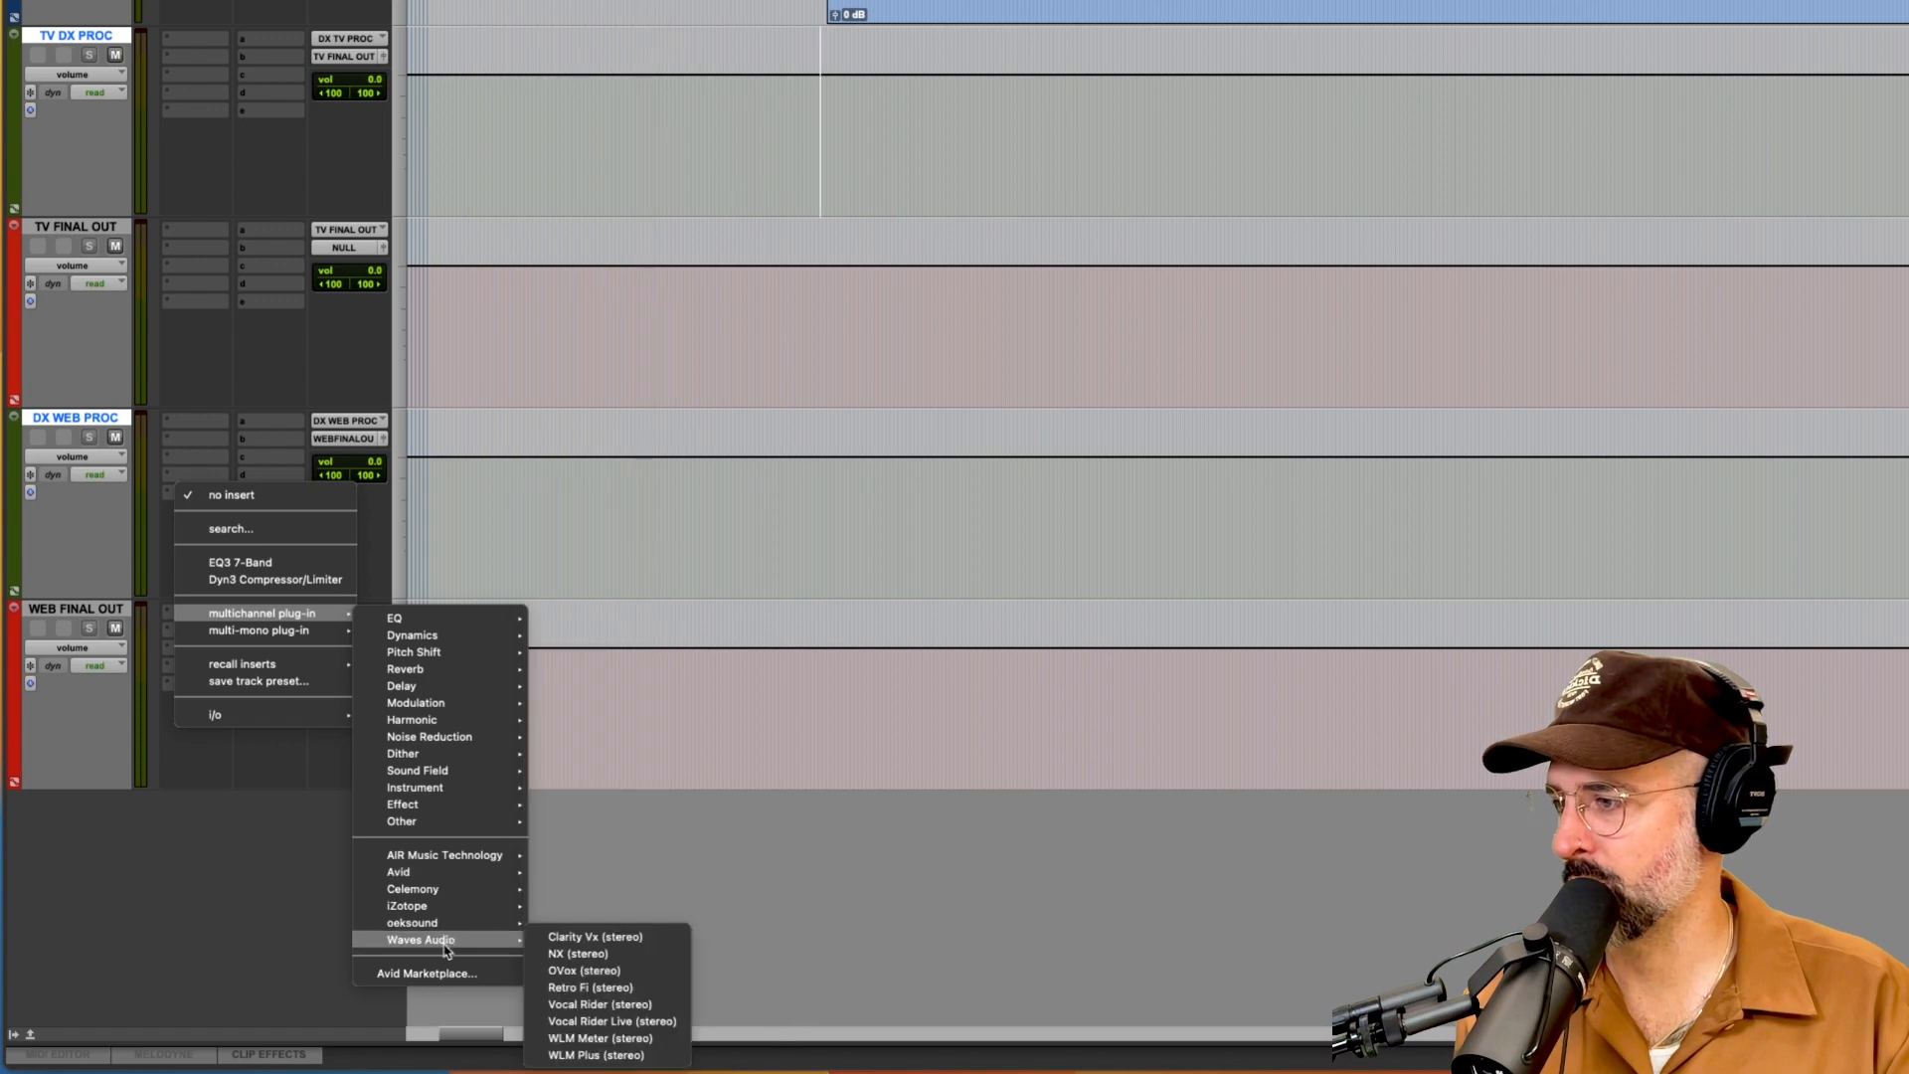
click(597, 1056)
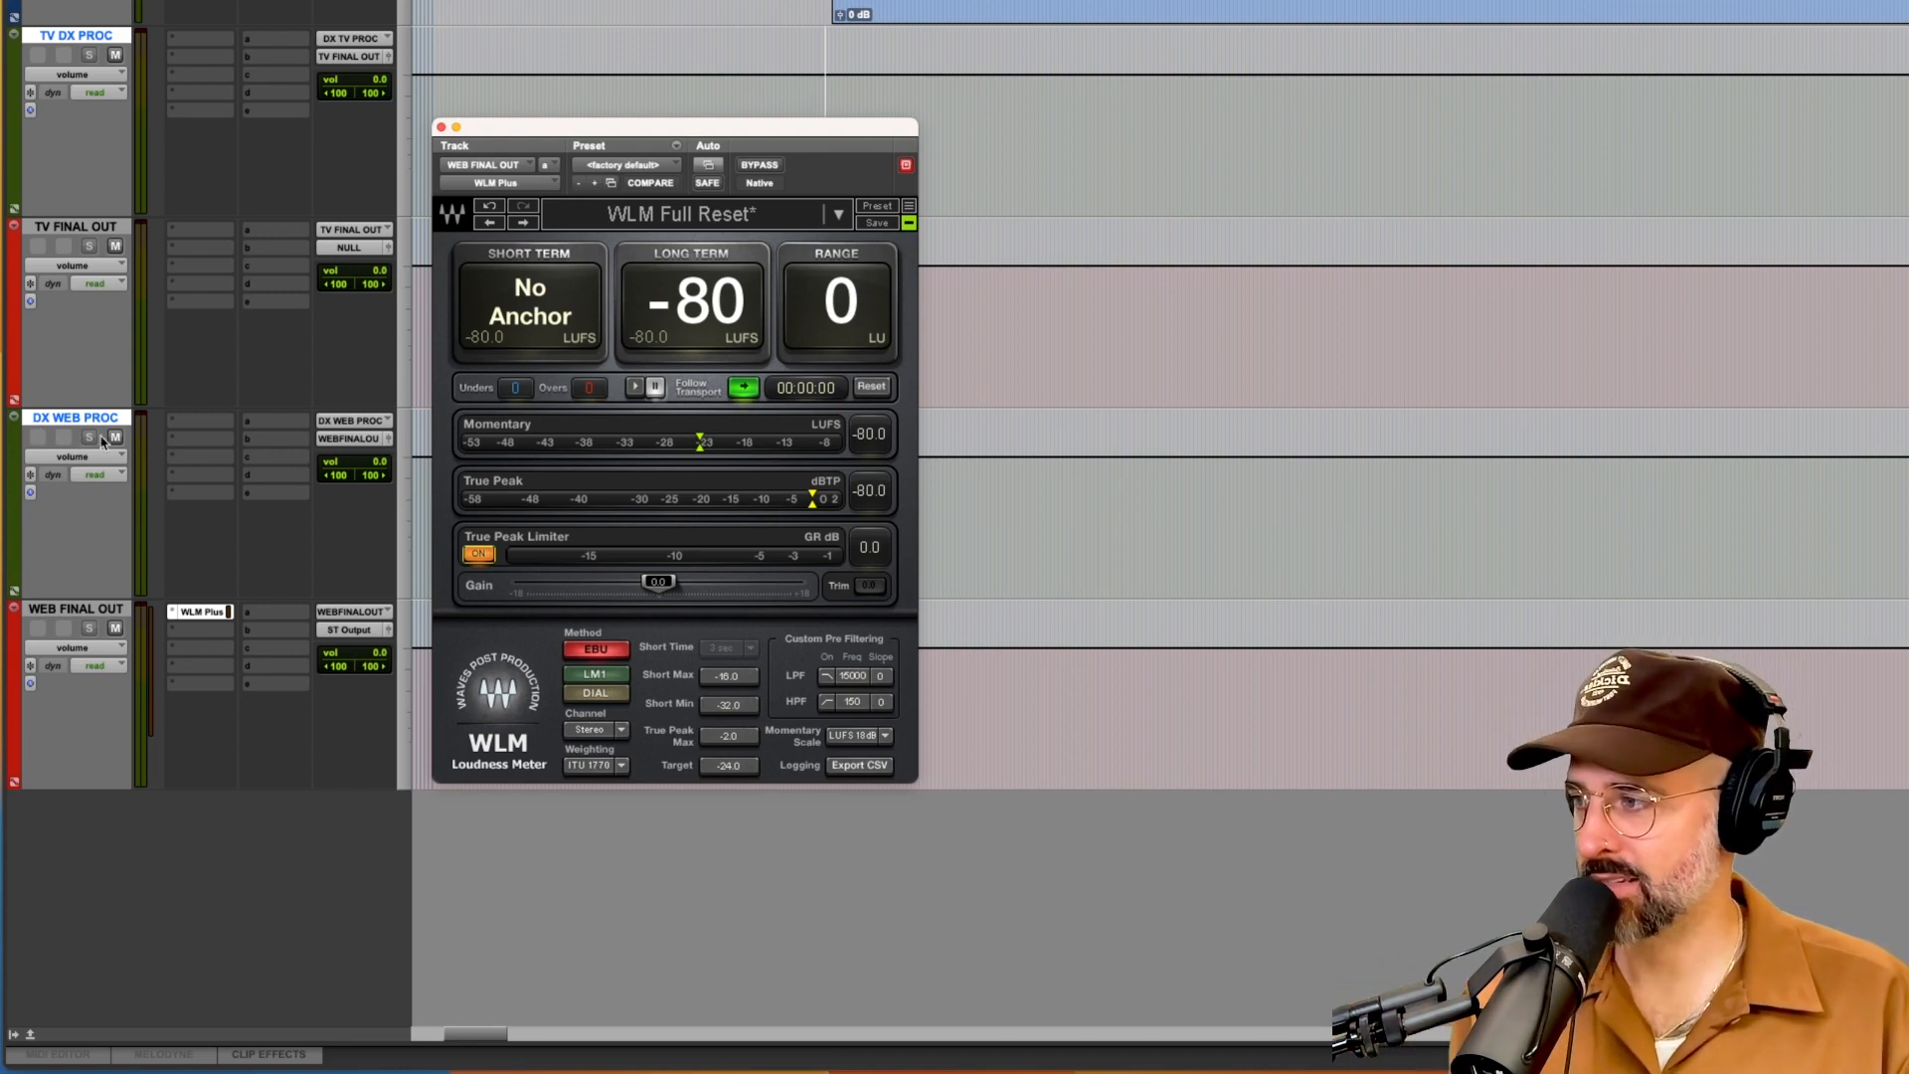
drag(193, 612, 203, 425)
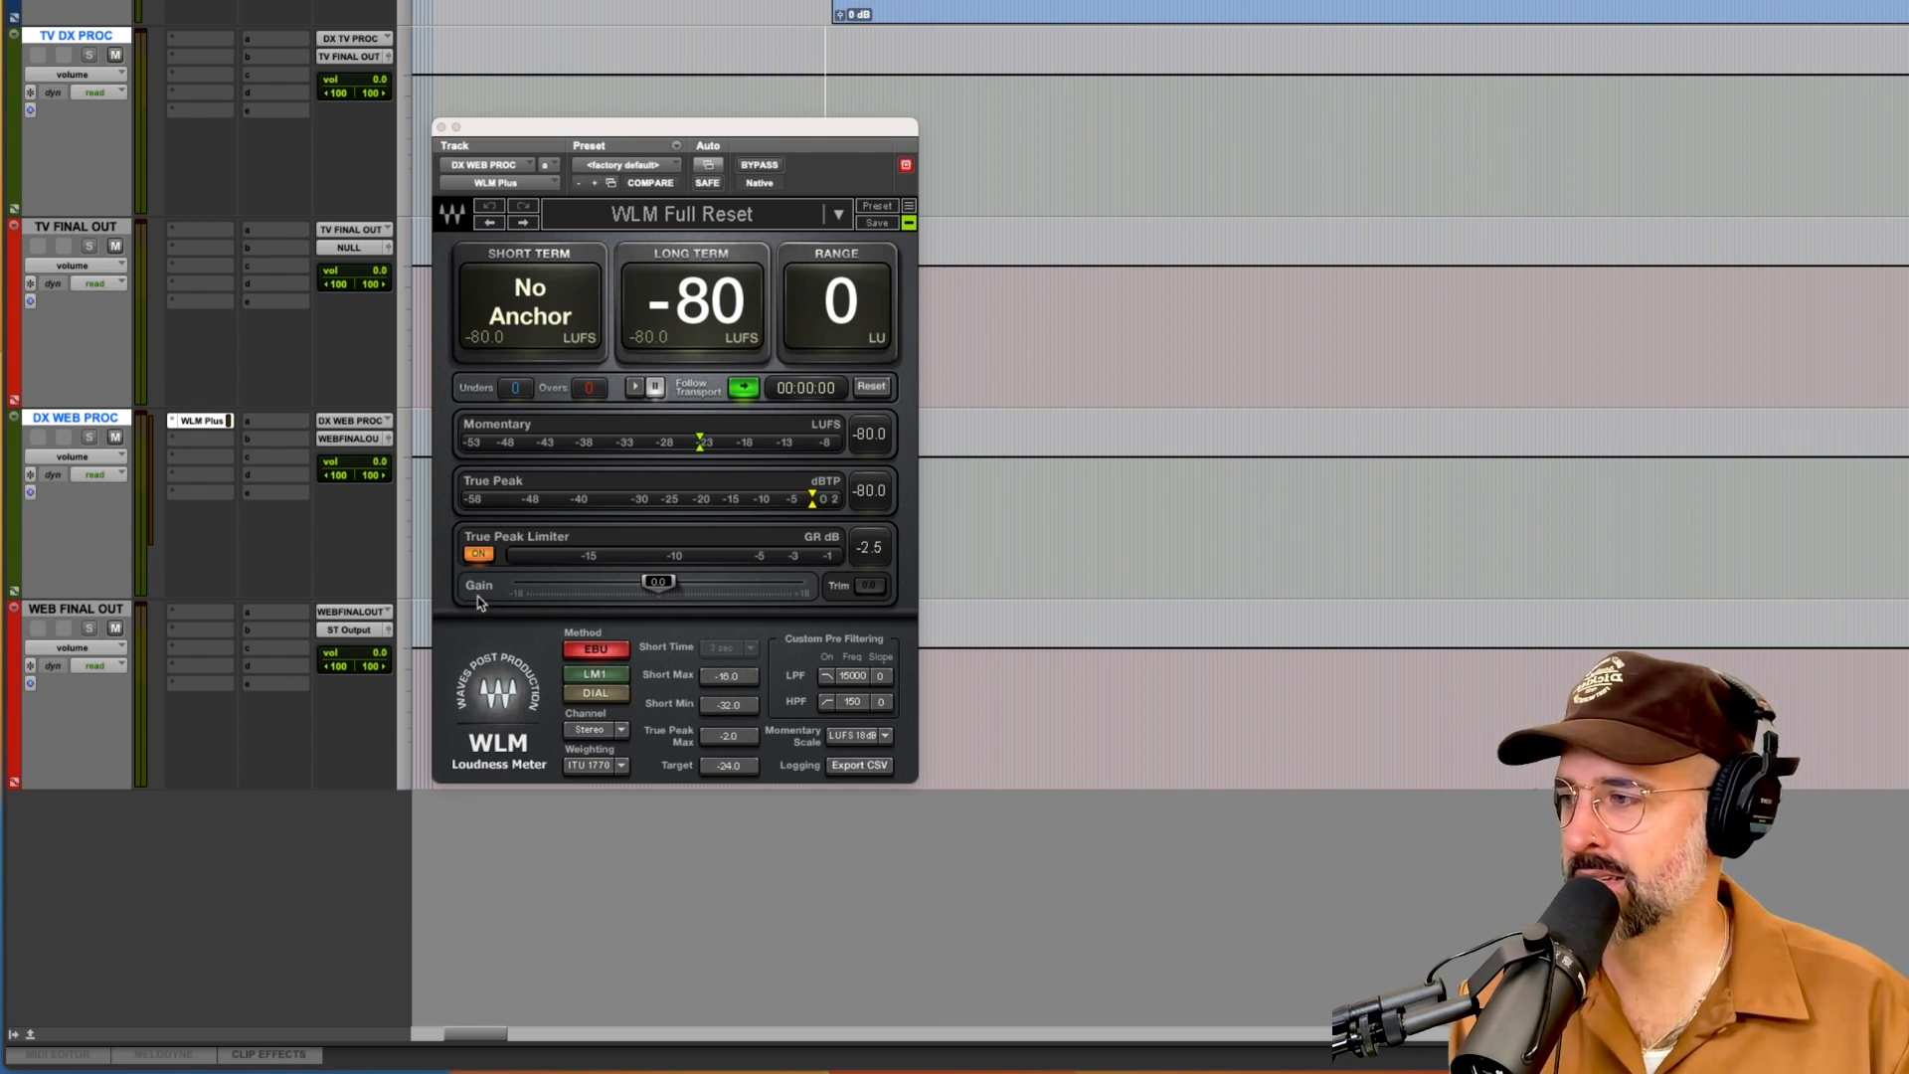
Set the WLM Plus gain on the DX WEB PROC track to 6.0
click(656, 585)
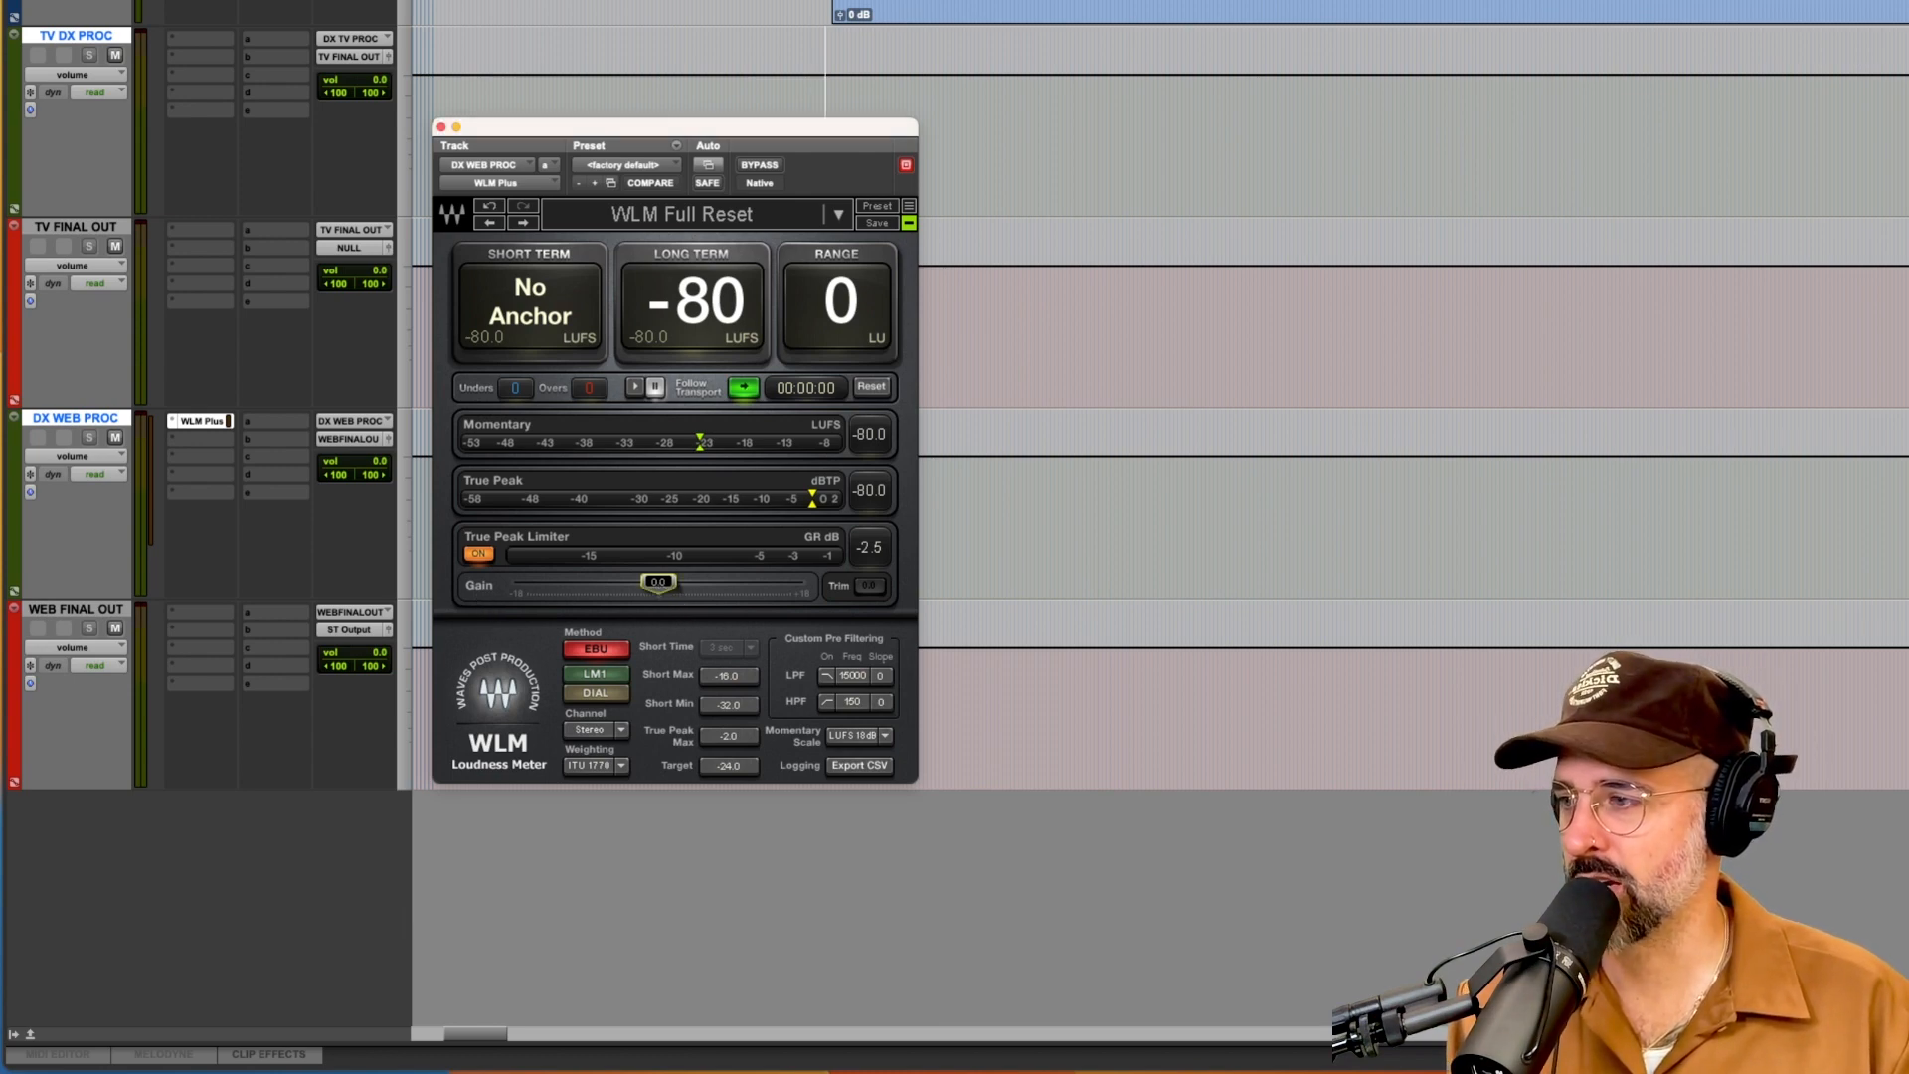
click(659, 582)
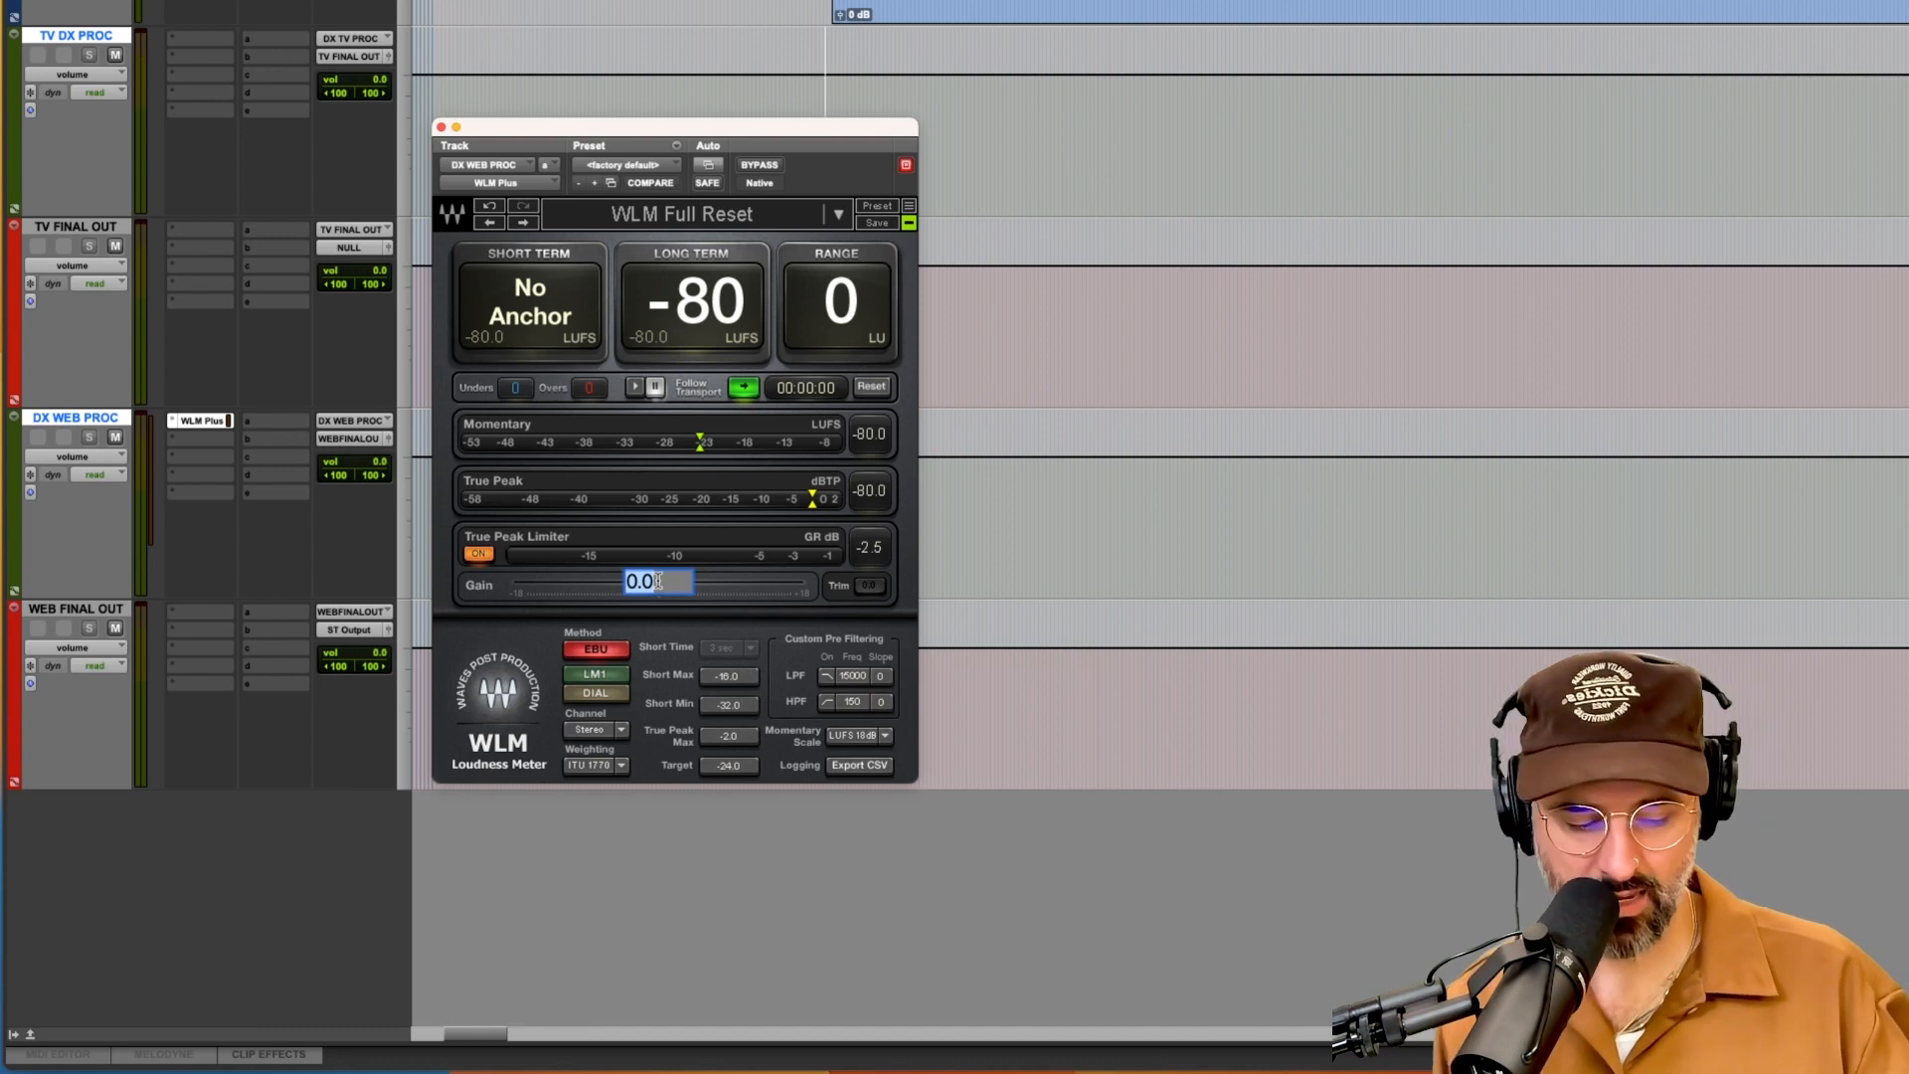
text(6)
key(Return)
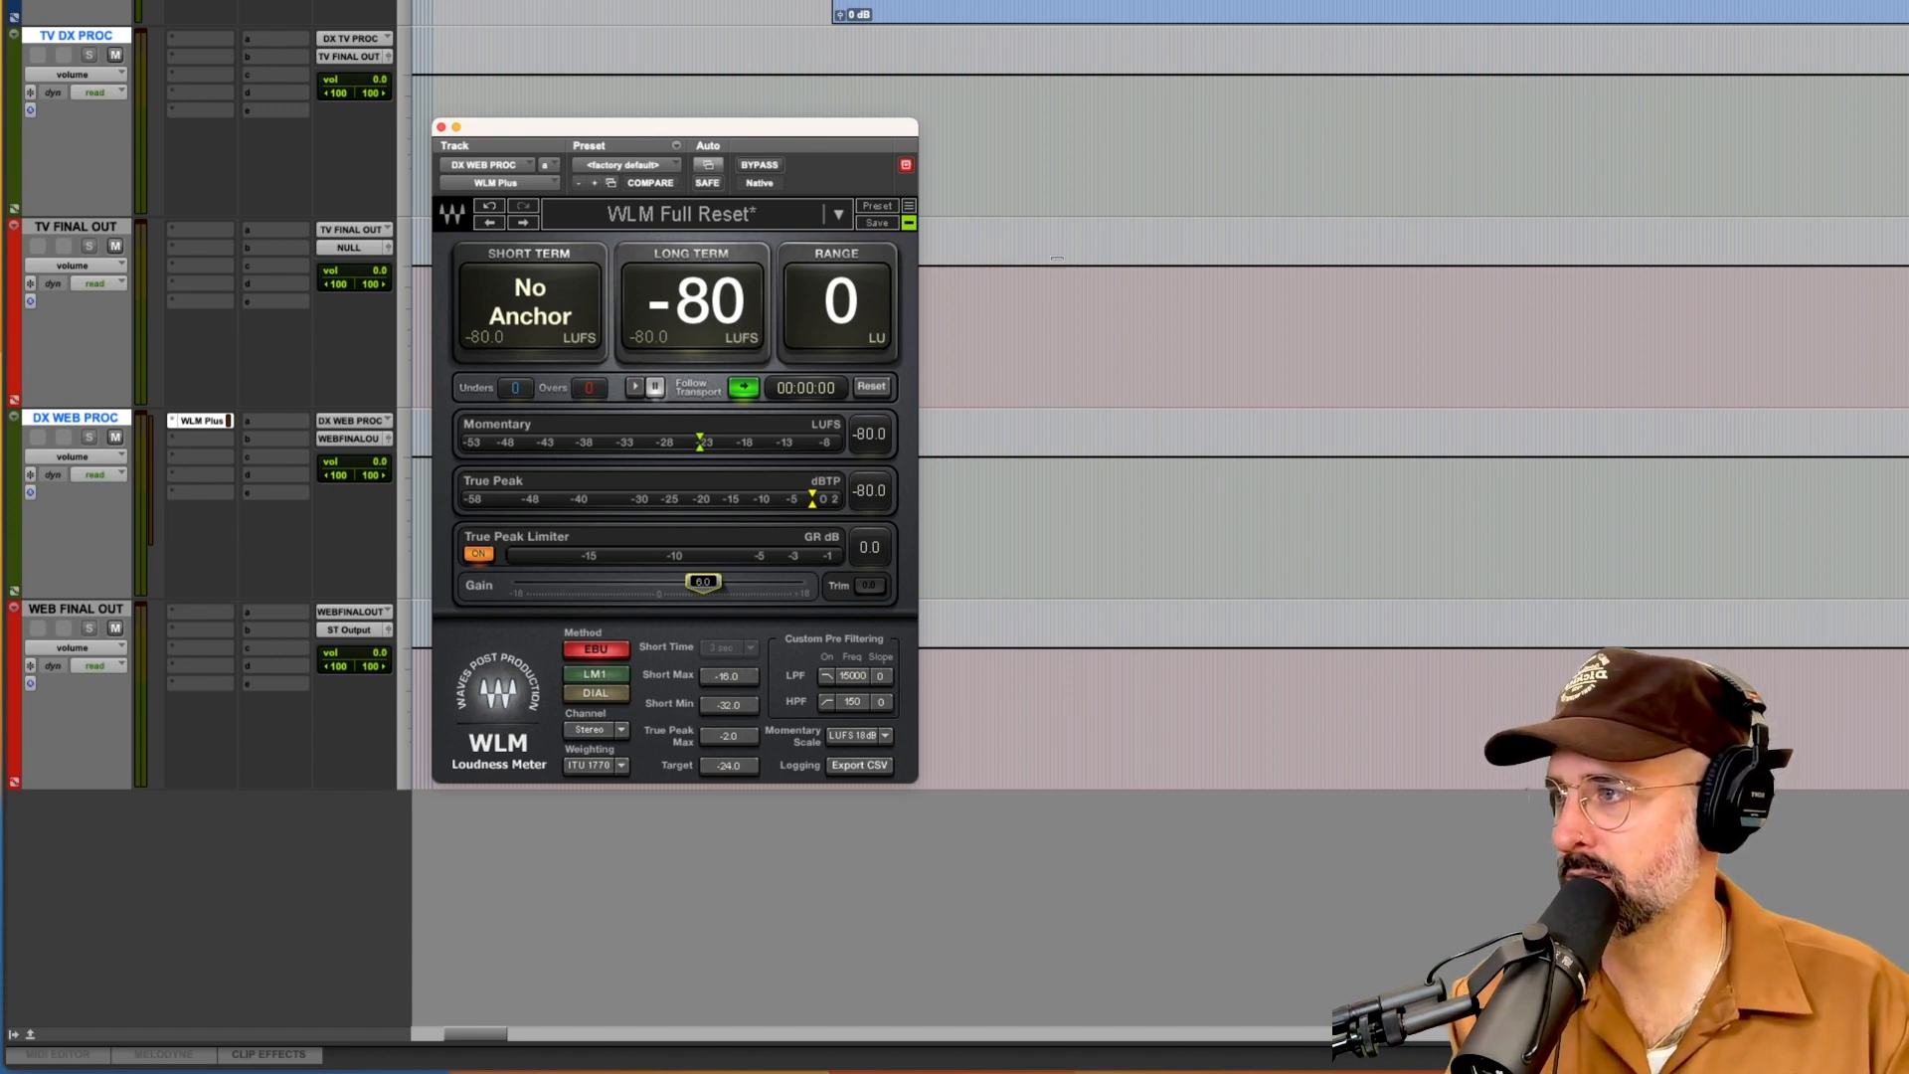
Play the dialogue from a point shortly after the clip's start to measure the web chain's loudness in WLM Plus
click(962, 126)
key(space)
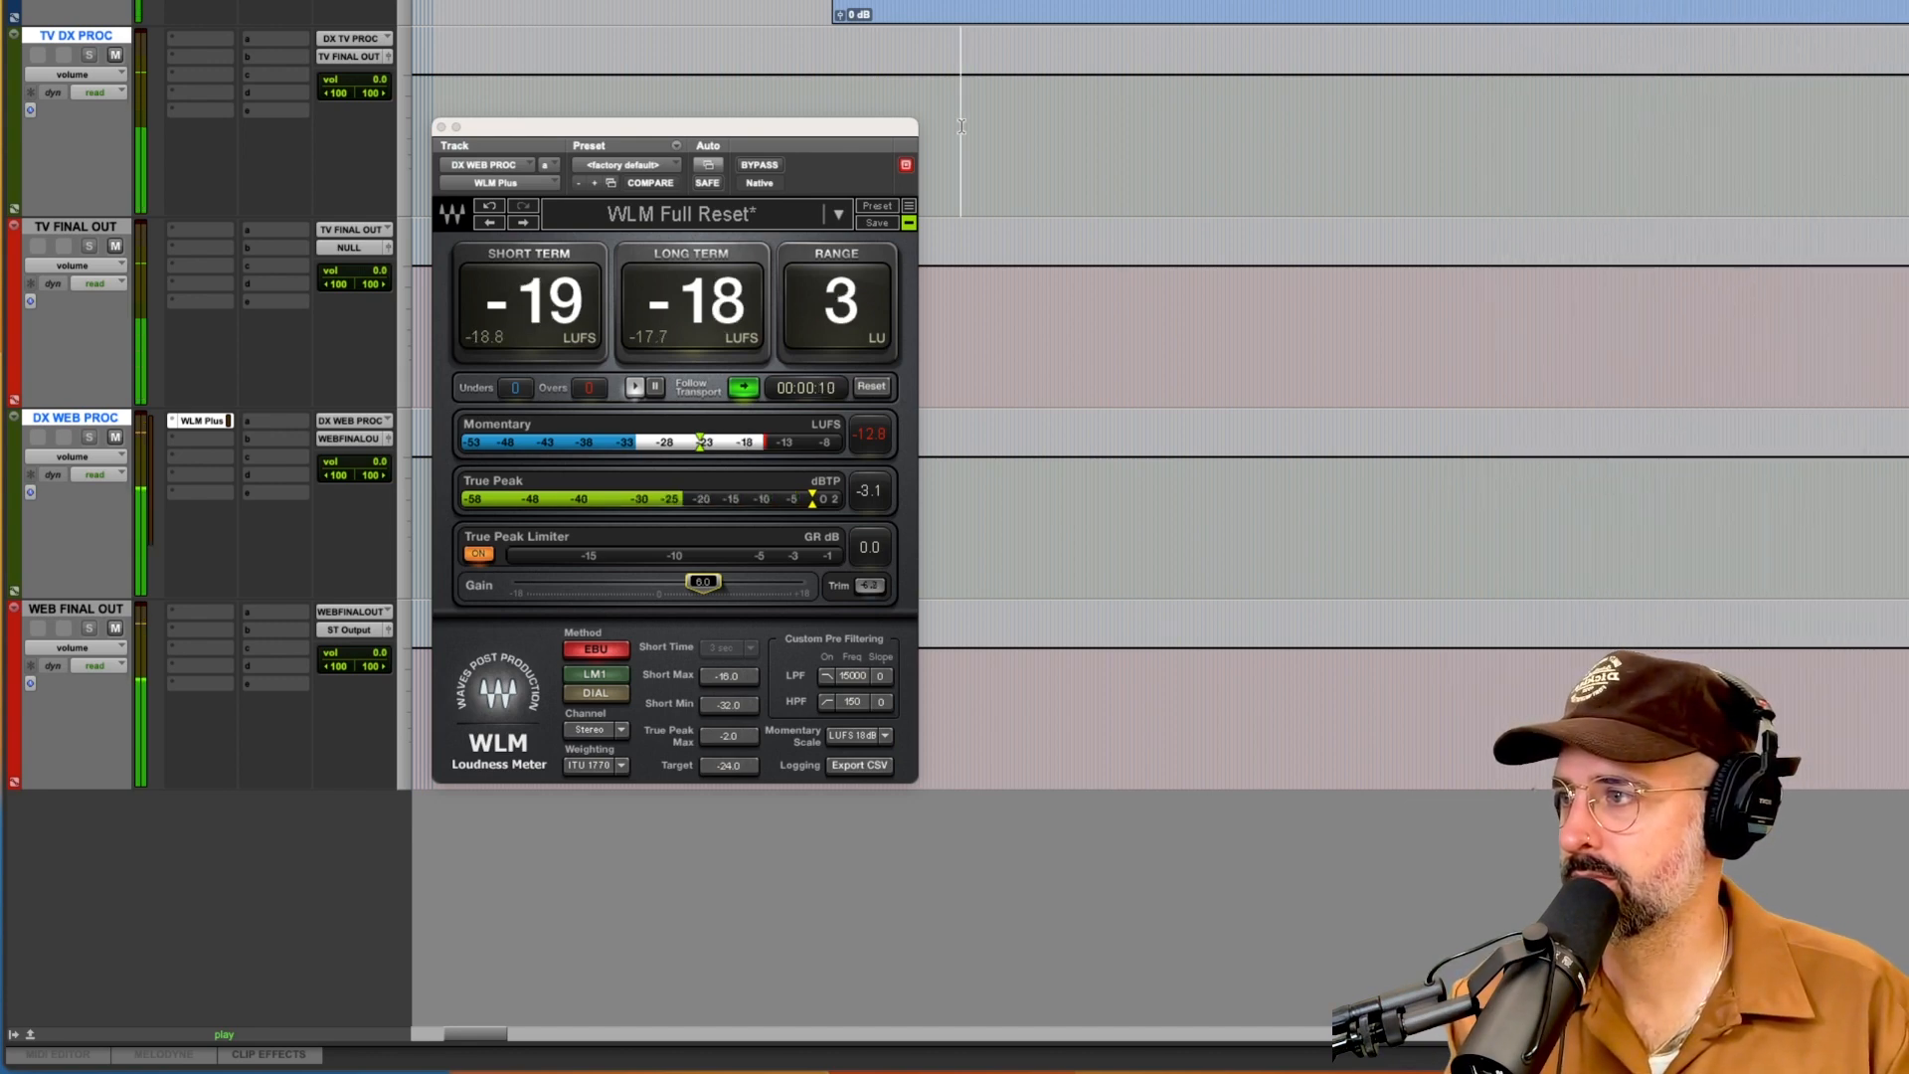
key(space)
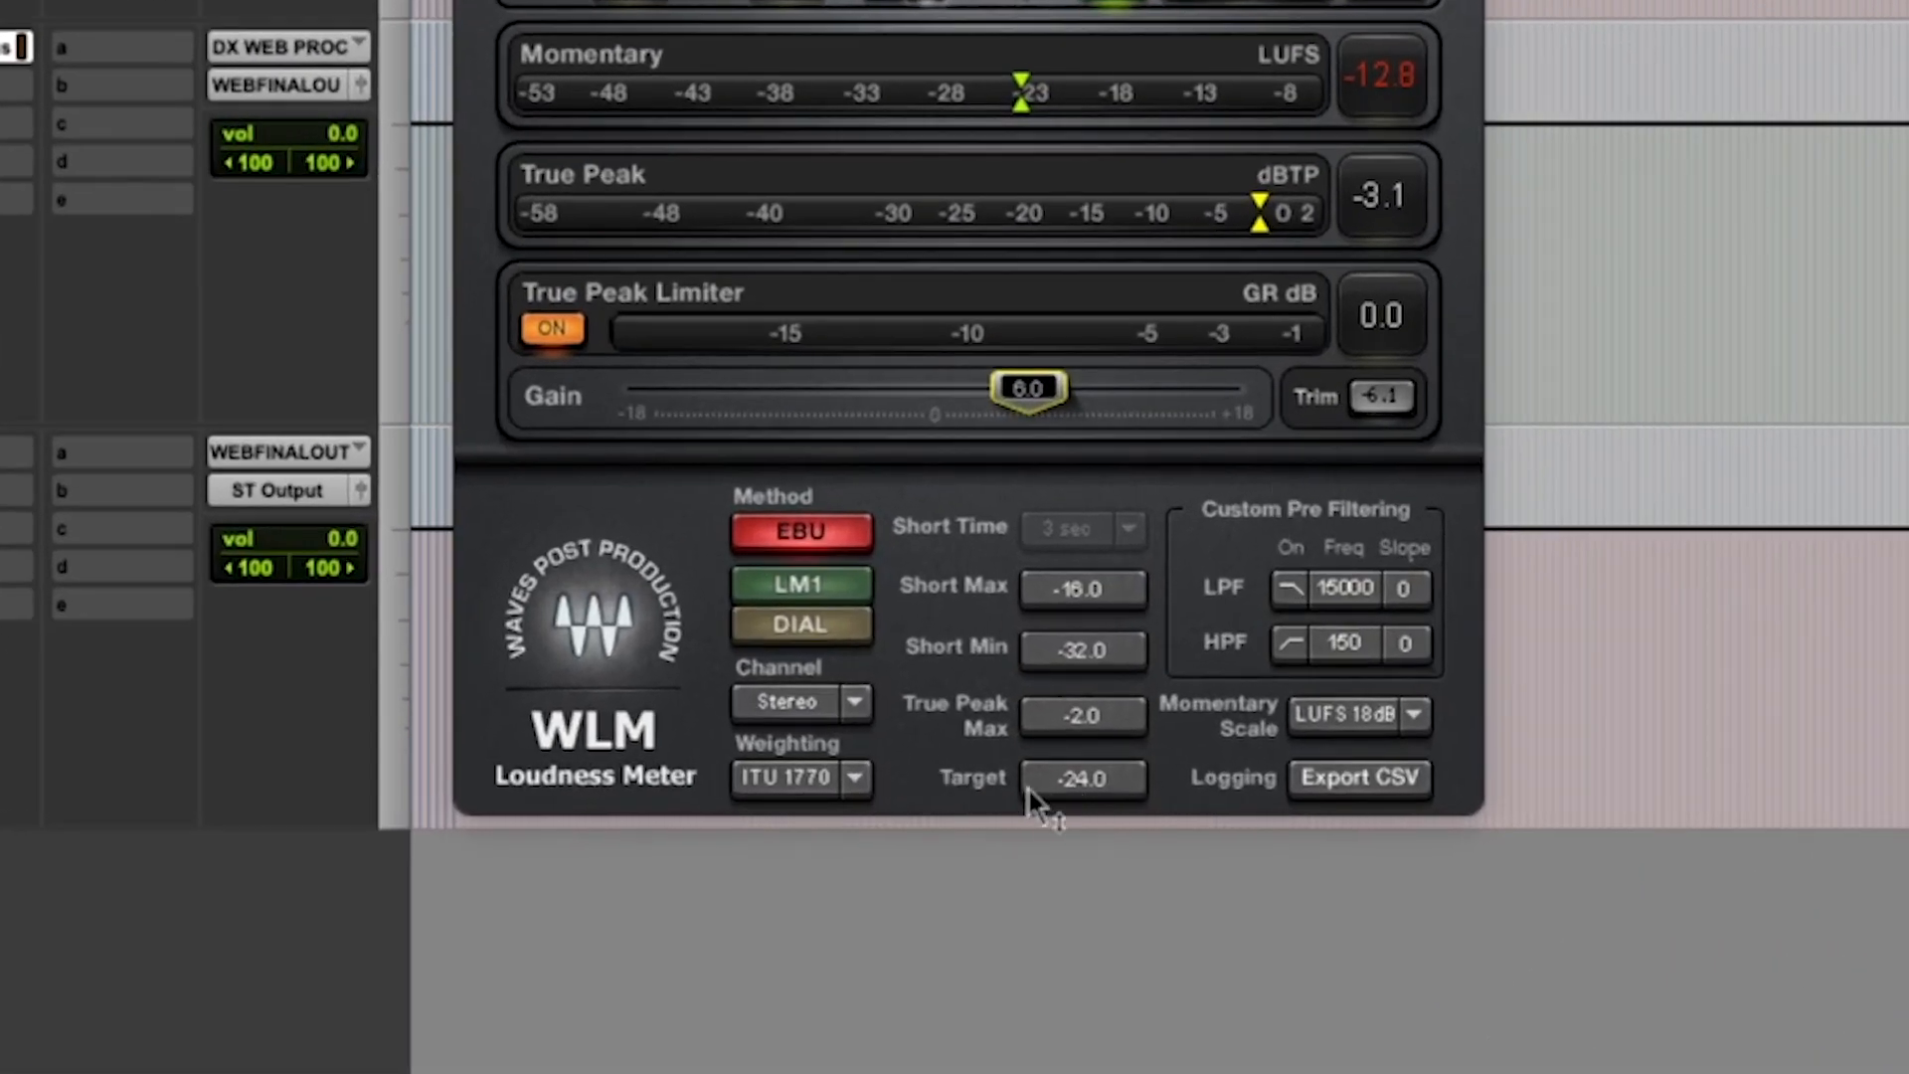
Set the WLM Plus loudness target on the DX WEB PROC track to -18.0
click(1062, 780)
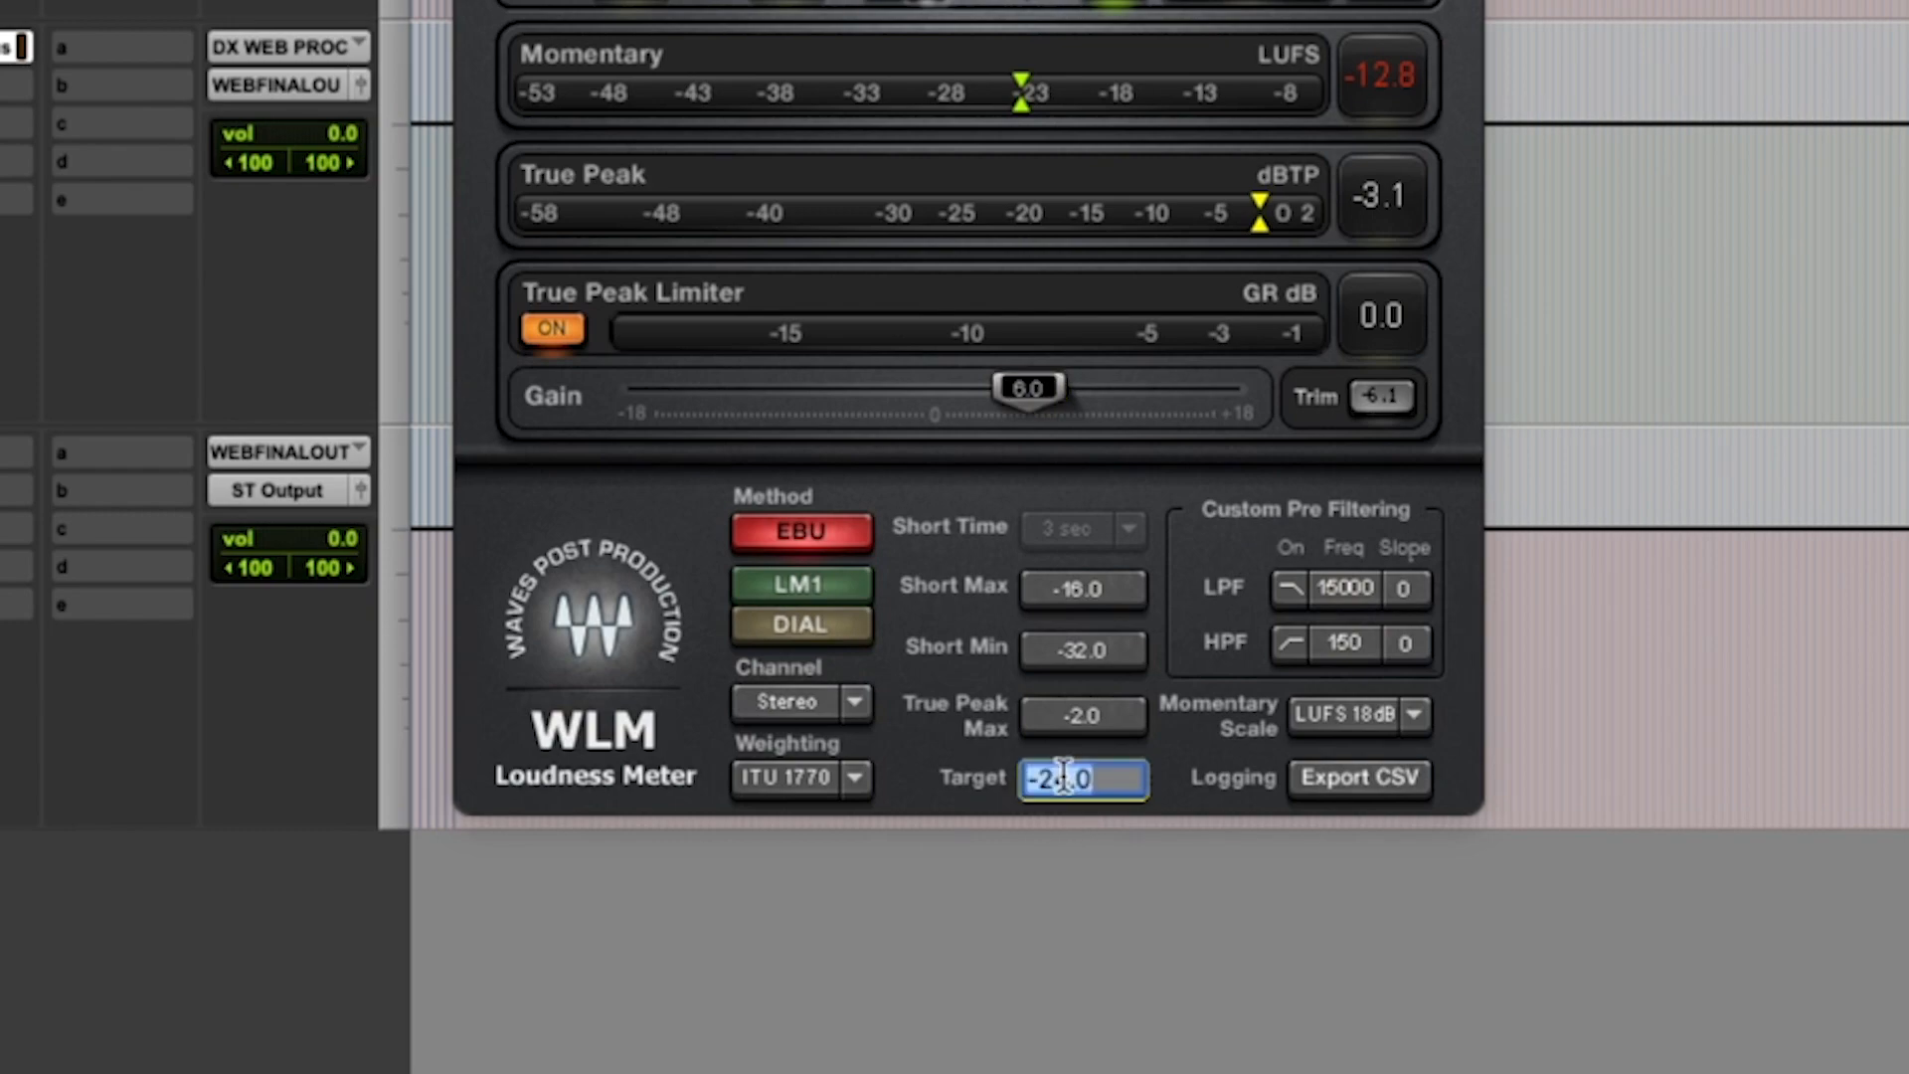
text(-18)
key(Return)
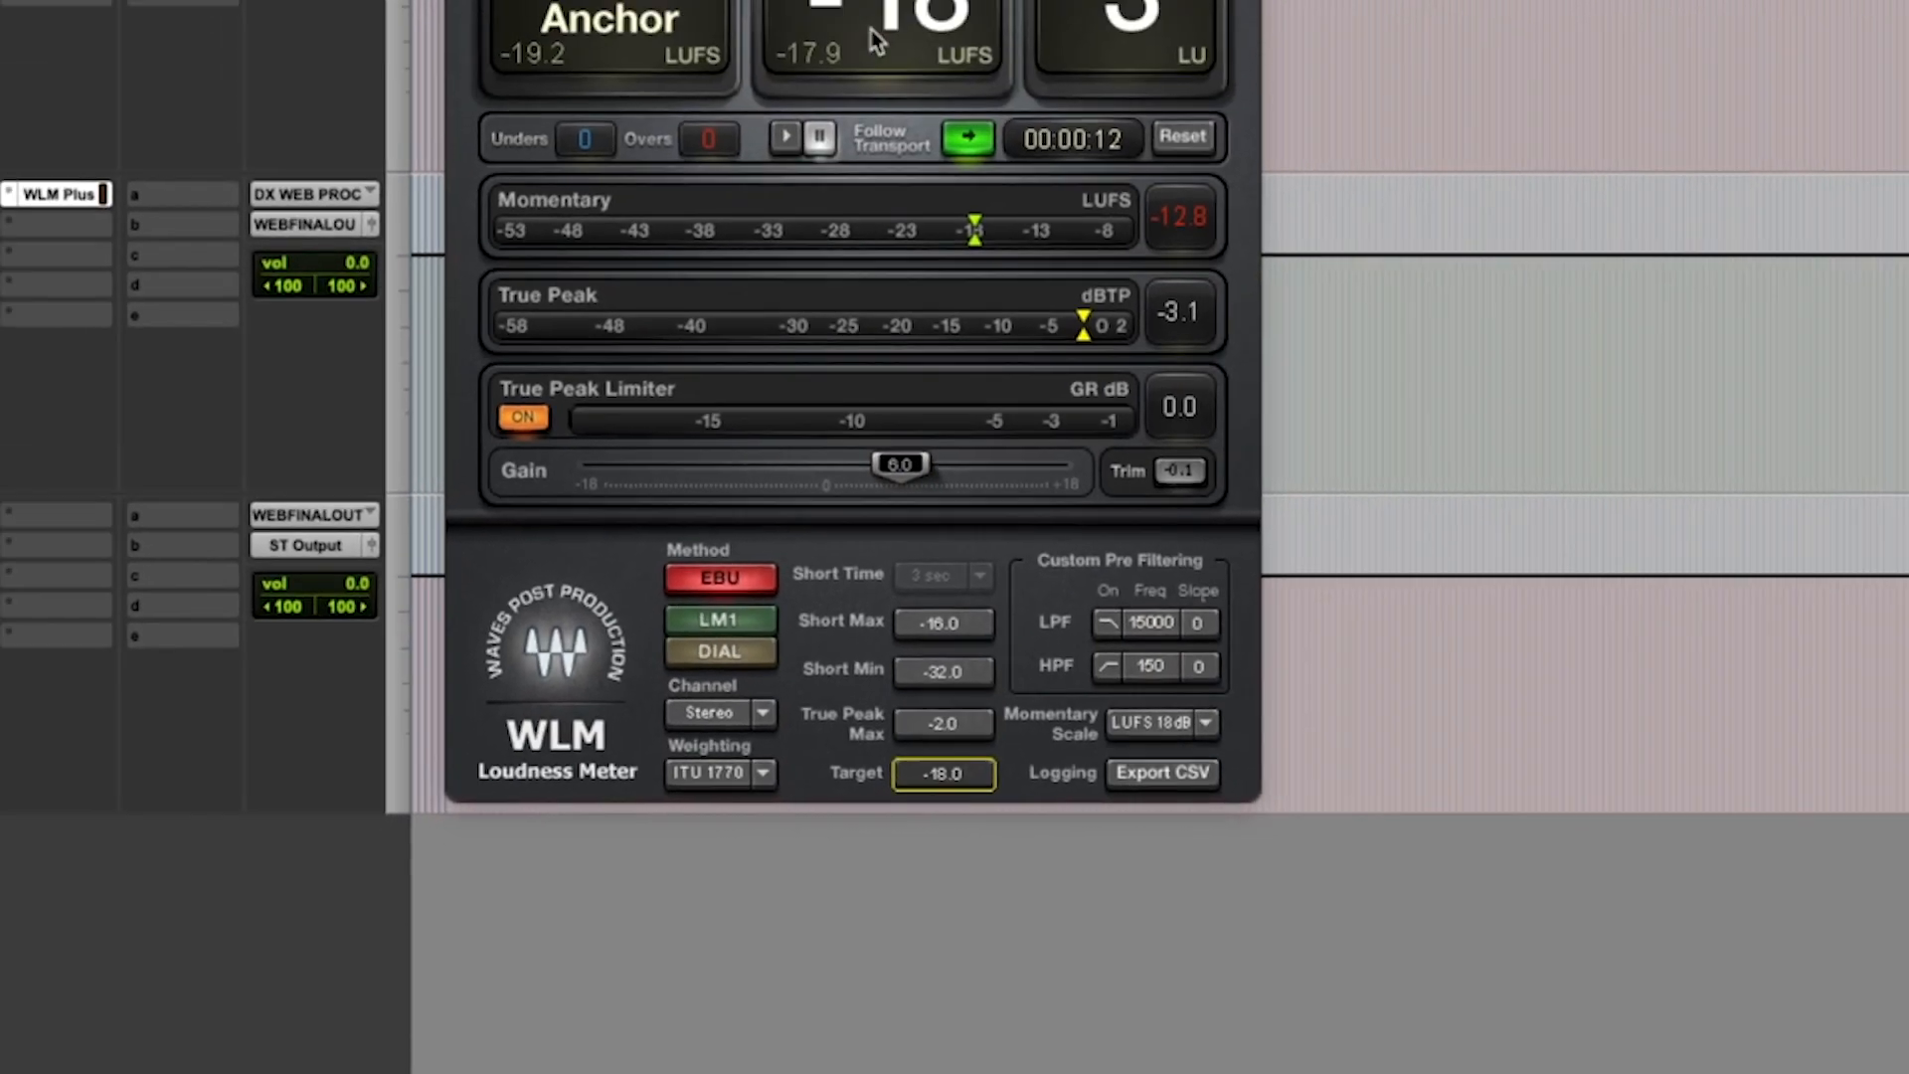